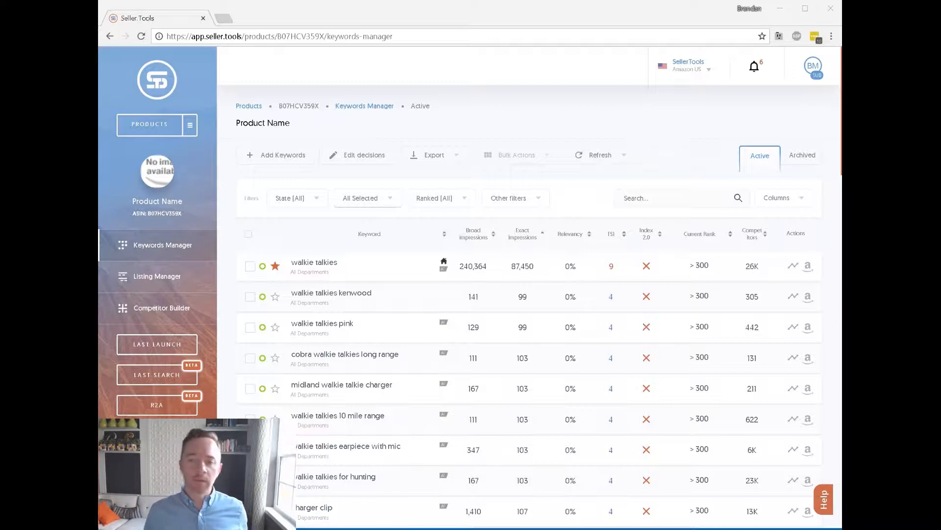
Open the Listing Manager for product B07HCV359X and look over its recommended words and fields.
click(680, 110)
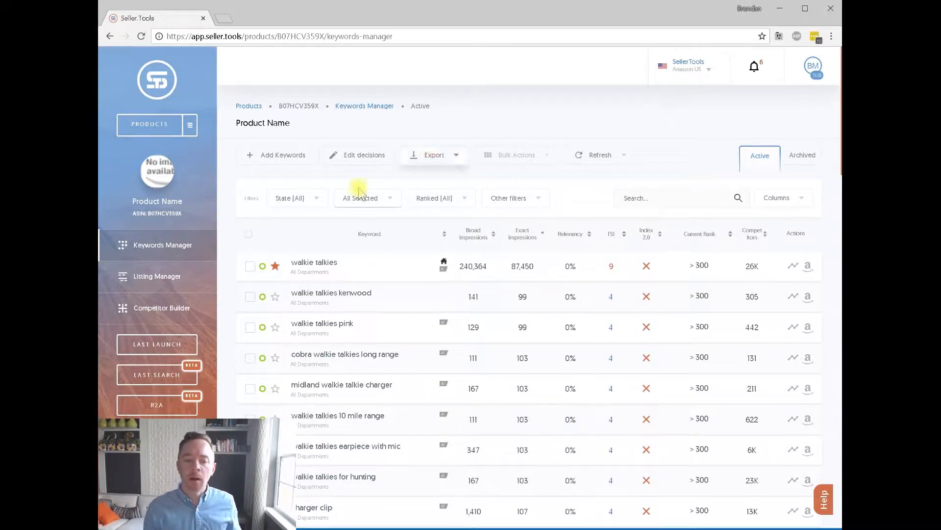
click(172, 276)
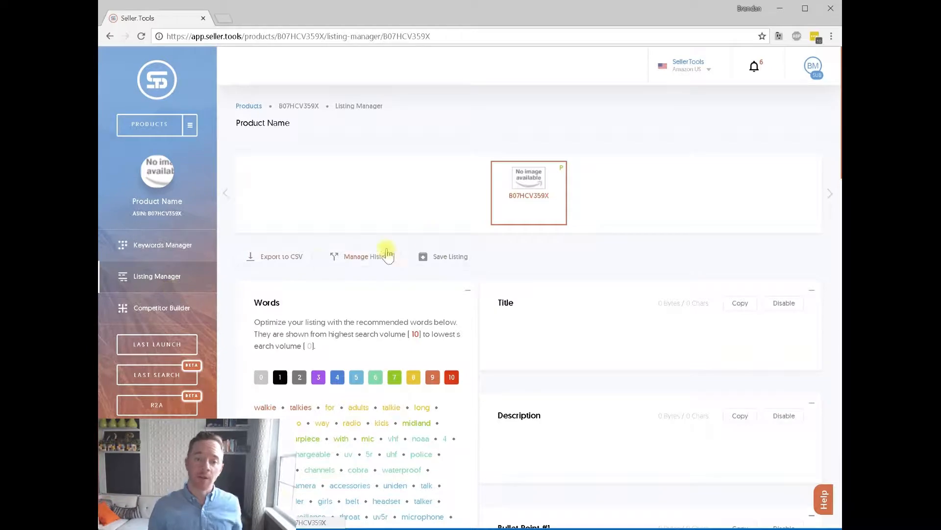
scroll(439, 191, down, 3)
scroll(444, 189, up, 3)
scroll(584, 216, down, 7)
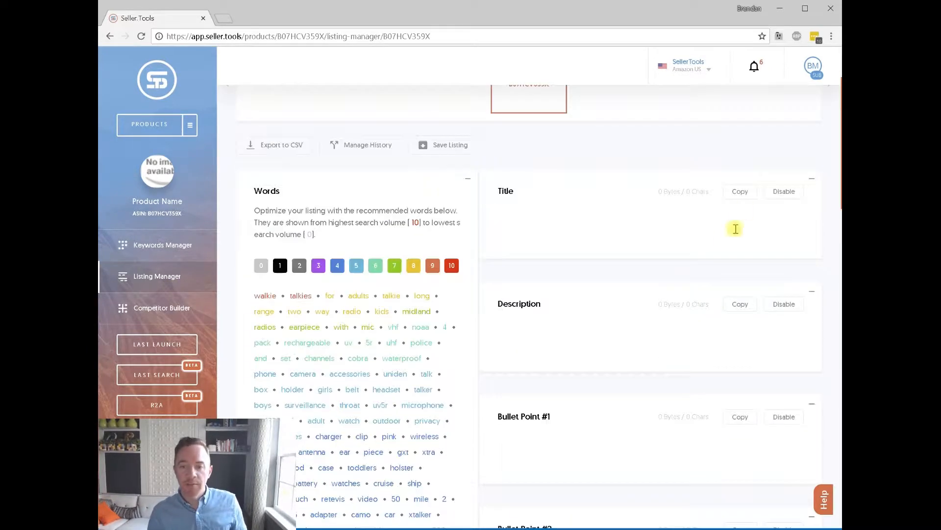
scroll(587, 215, down, 19)
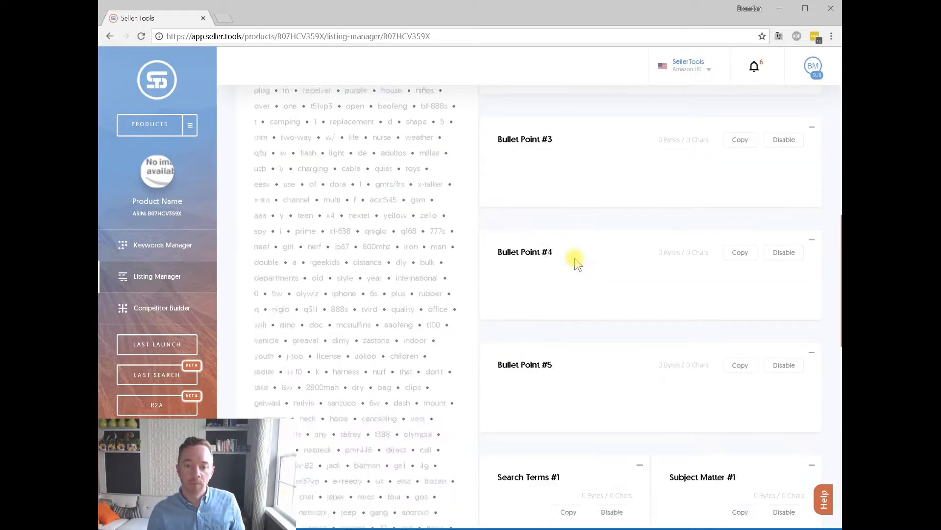
scroll(702, 376, up, 20)
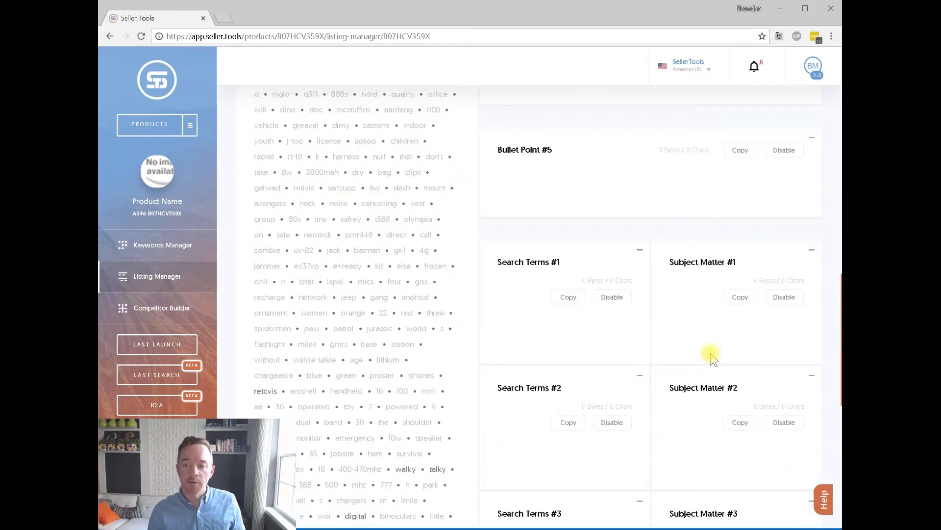
Collapse the Title, Description and Bullet Point #1 sections.
click(812, 187)
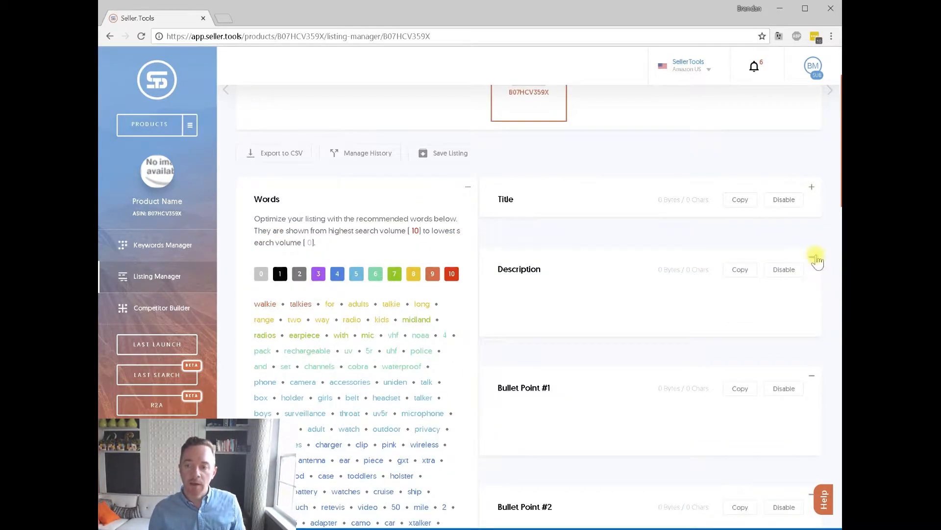
click(813, 256)
click(812, 338)
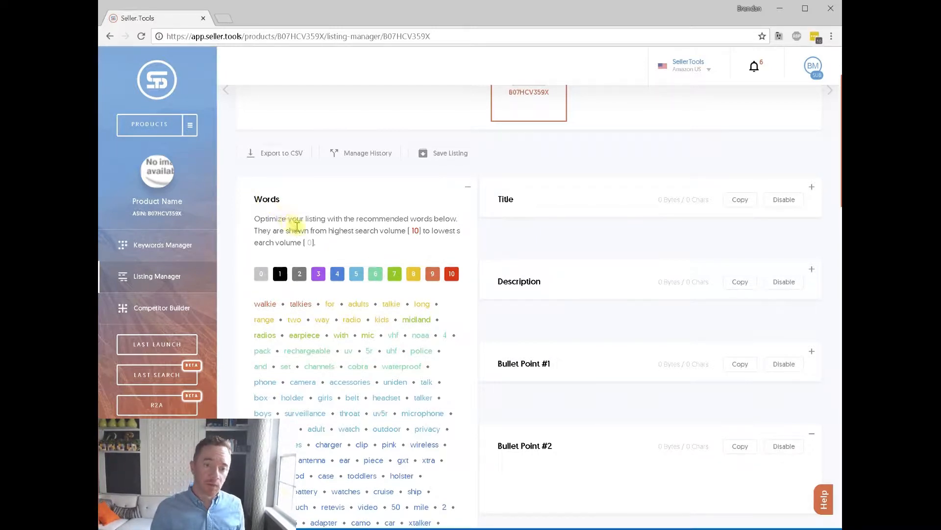
Switch off every Words score filter from 5 through 10.
scroll(416, 237, down, 20)
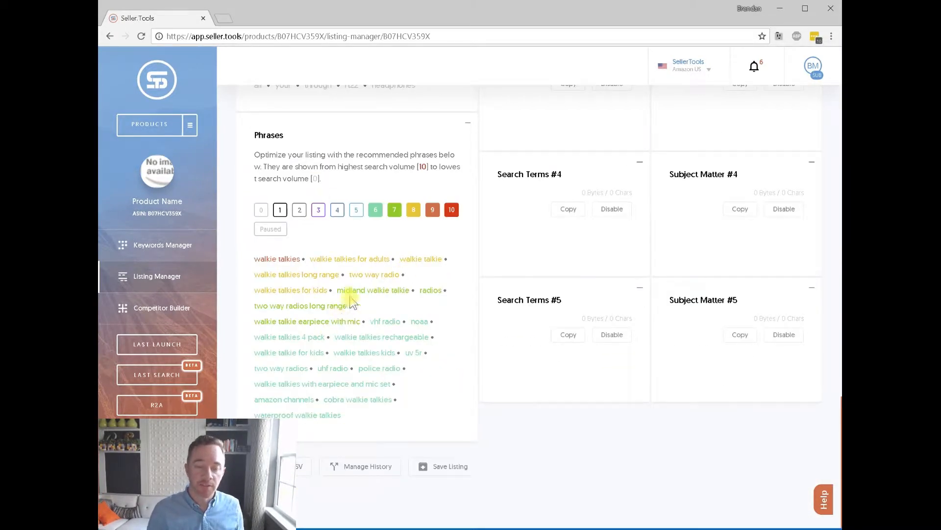
scroll(347, 304, up, 20)
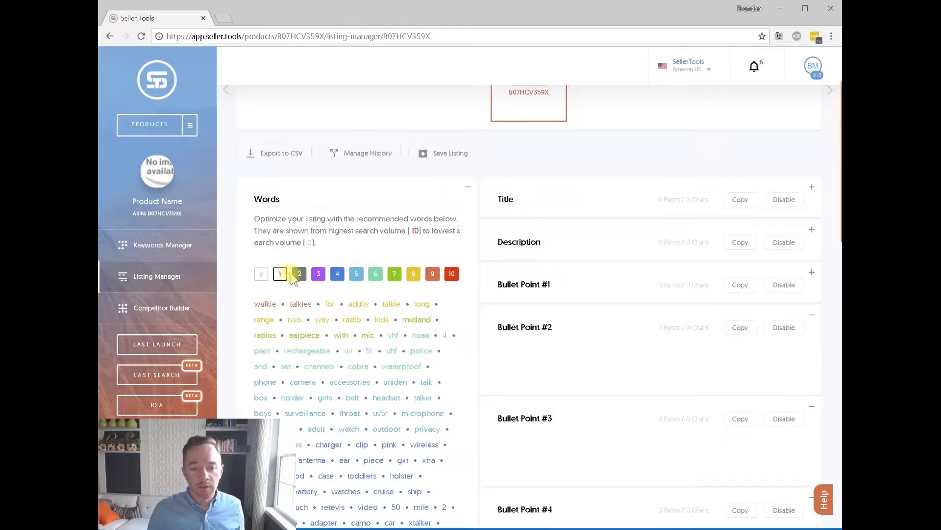
click(358, 278)
click(375, 275)
click(395, 275)
click(414, 276)
click(433, 275)
click(452, 275)
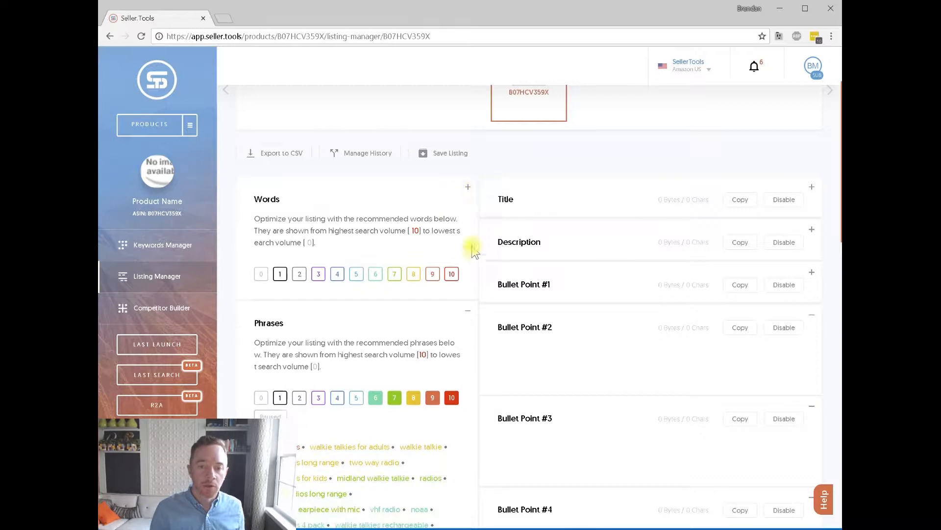
Leave only score 10 enabled in the Words filter, collapsing and re-expanding the Words panel.
click(451, 275)
click(432, 275)
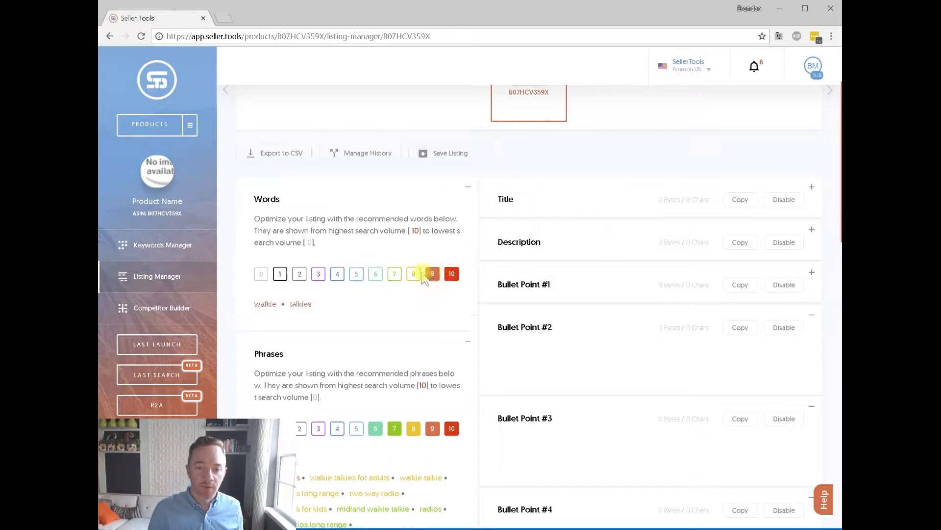
click(413, 274)
click(468, 188)
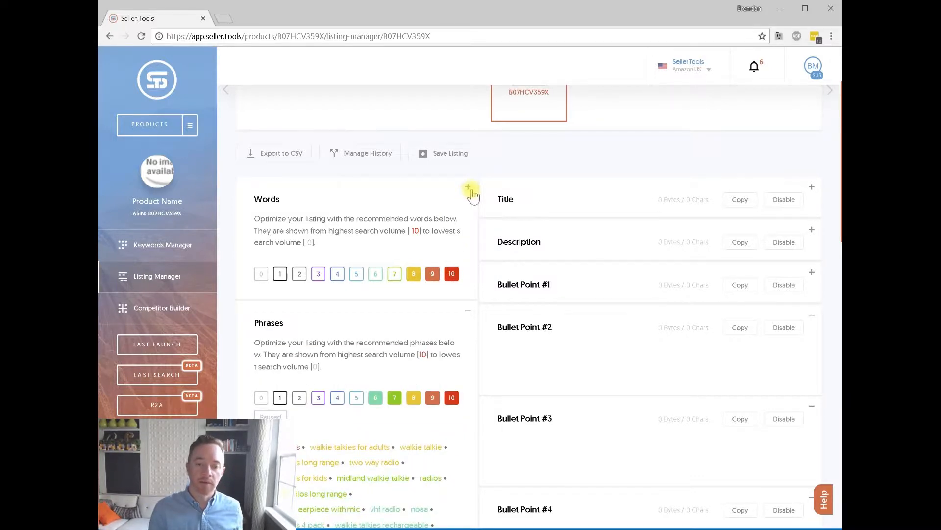
click(469, 190)
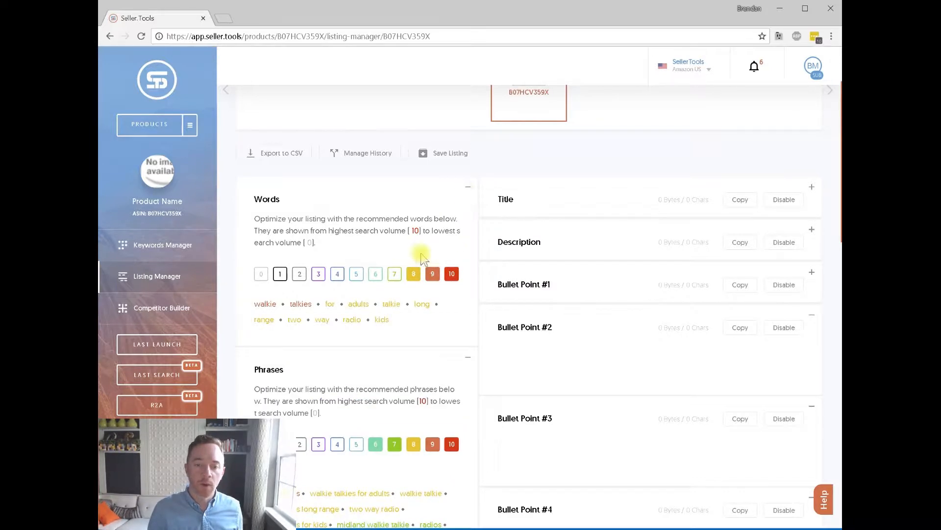
click(395, 276)
click(414, 275)
click(433, 276)
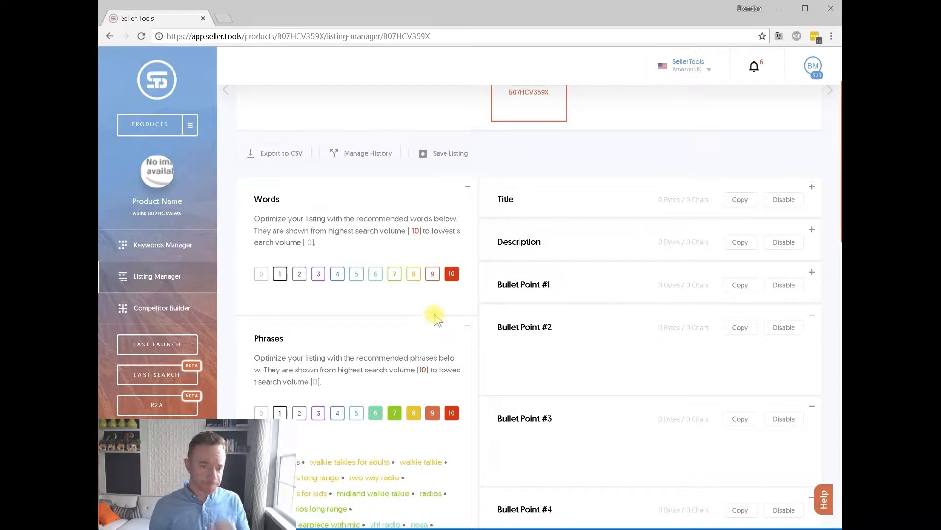
Turn on score 9 alongside 10 so 'walkie' and 'talkies' appear.
click(433, 274)
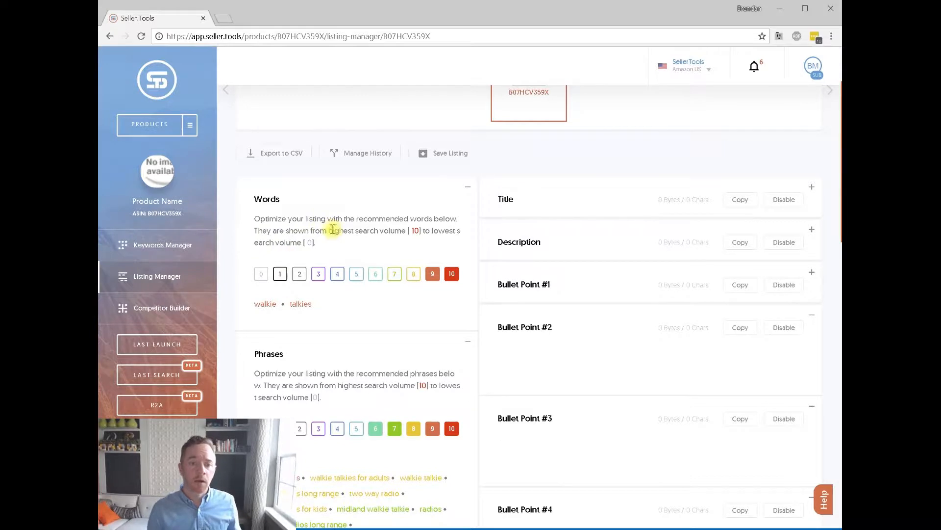
Preview score 3 and 4 phrase suggestions and switch off phrase scores 6 through 10.
scroll(362, 254, down, 2)
scroll(568, 384, down, 10)
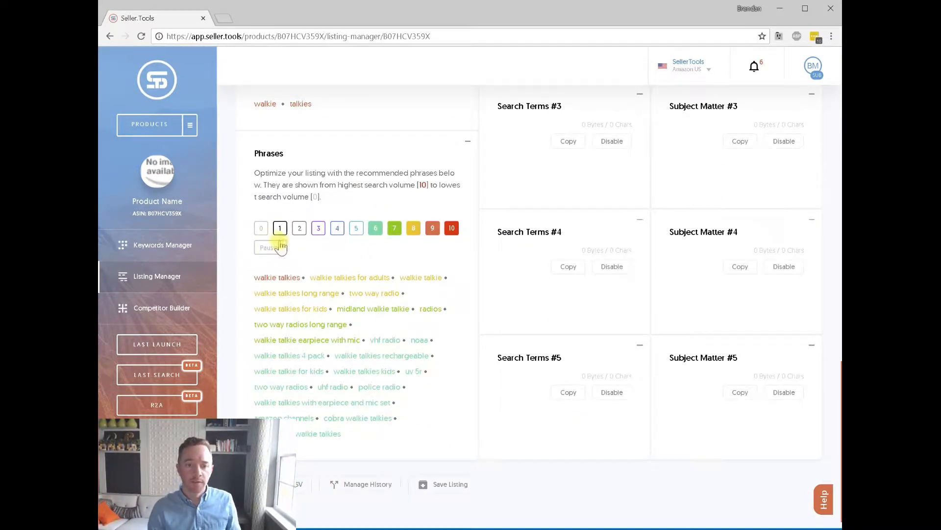
click(318, 228)
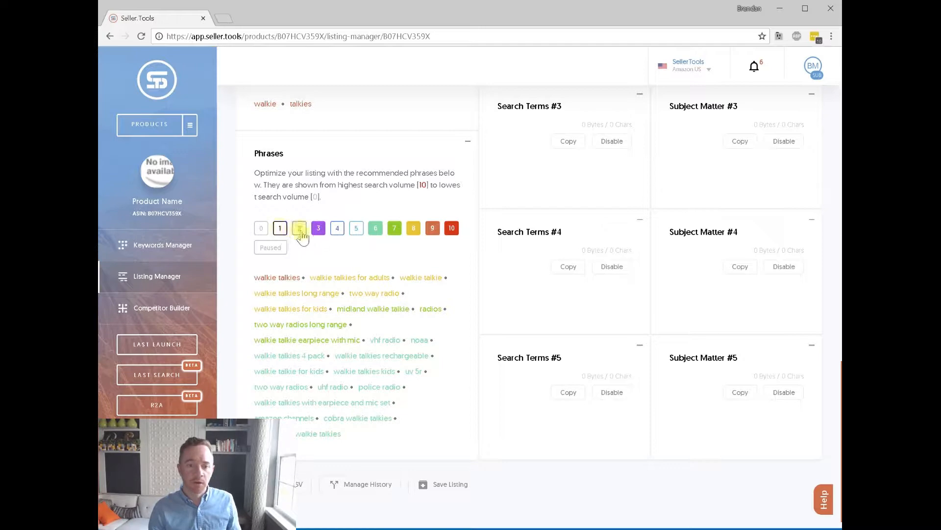
scroll(309, 275, up, 3)
click(319, 352)
click(338, 352)
scroll(338, 349, up, 11)
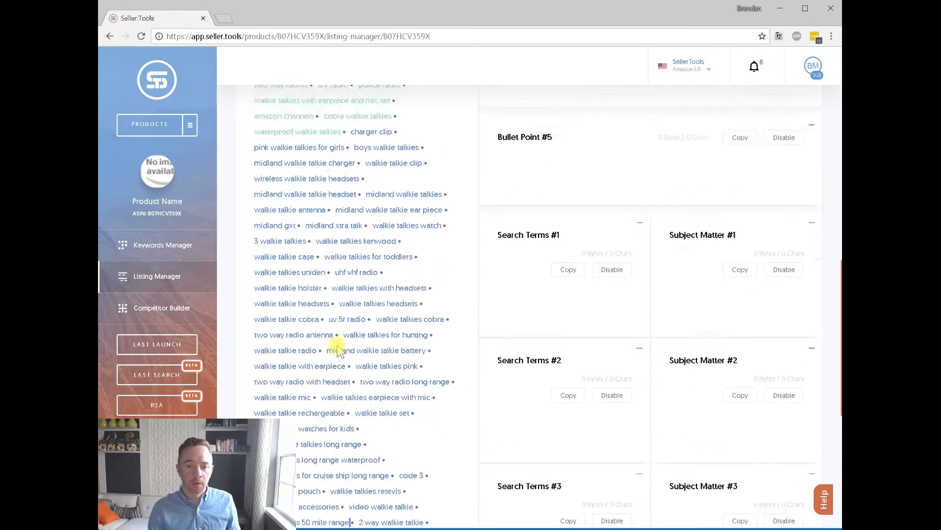
click(337, 317)
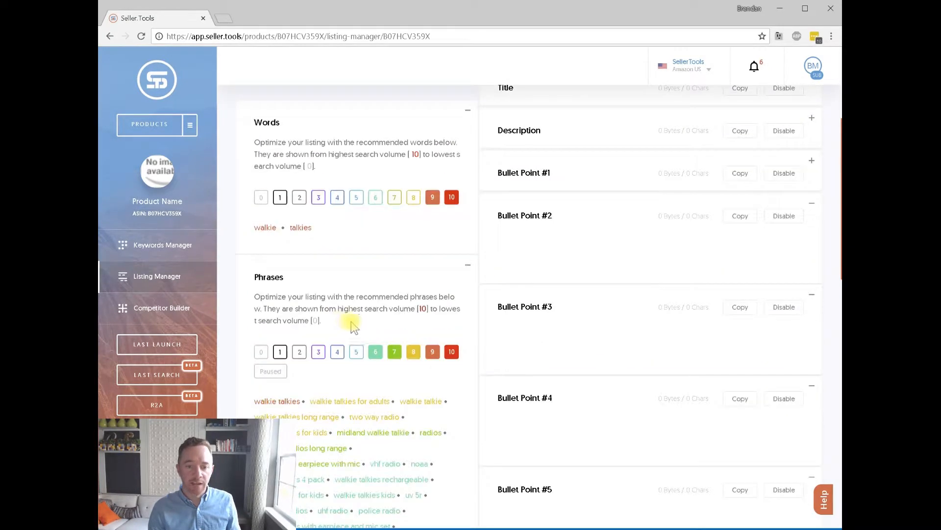
click(375, 352)
click(394, 352)
click(414, 352)
click(433, 351)
click(450, 354)
click(318, 354)
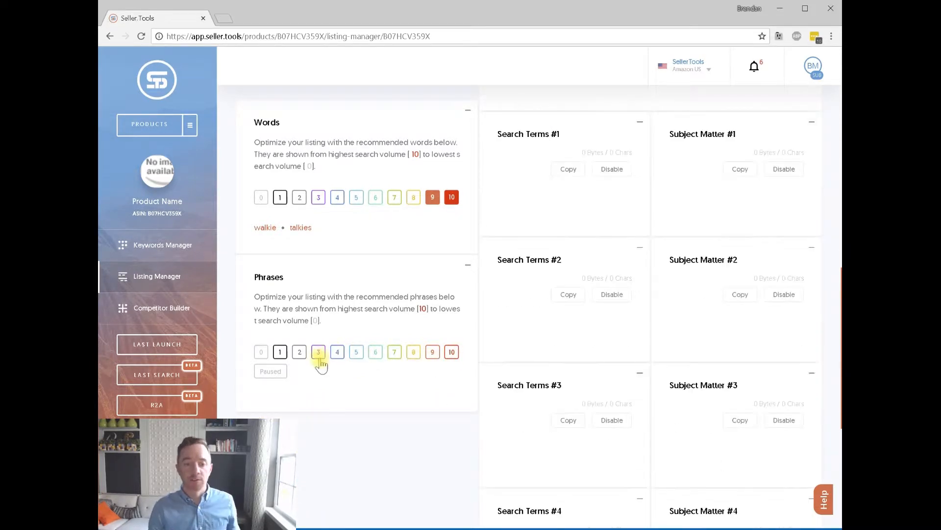
Clear the remaining score 3 and 4 phrase filters and collapse the Phrases panel.
scroll(353, 363, down, 15)
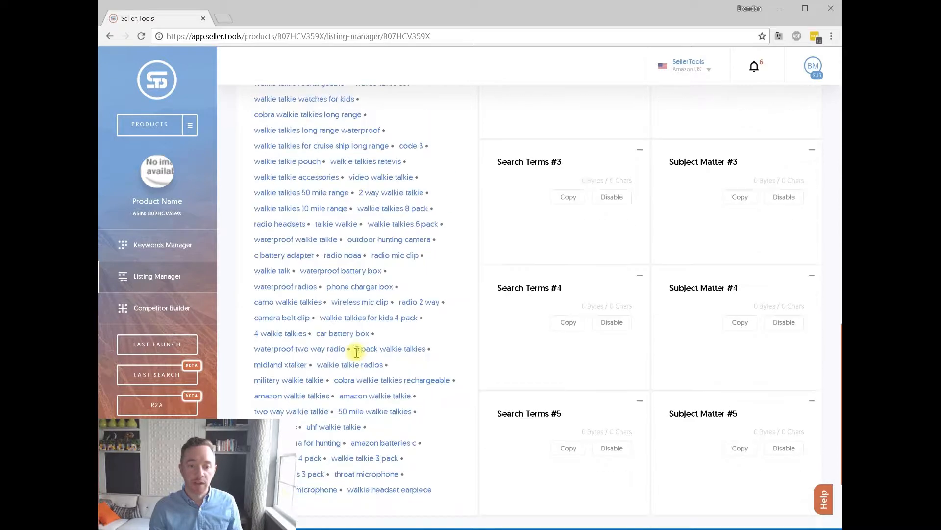
scroll(361, 358, up, 10)
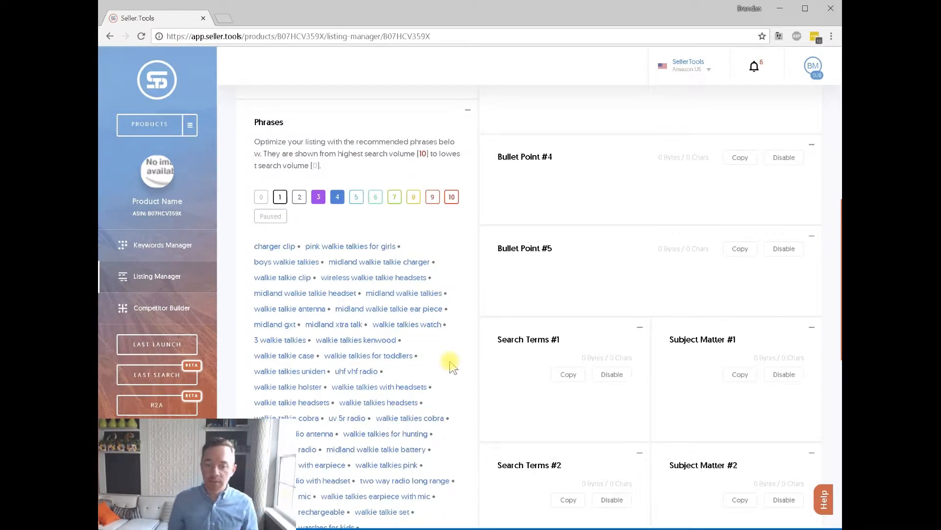
scroll(364, 386, up, 3)
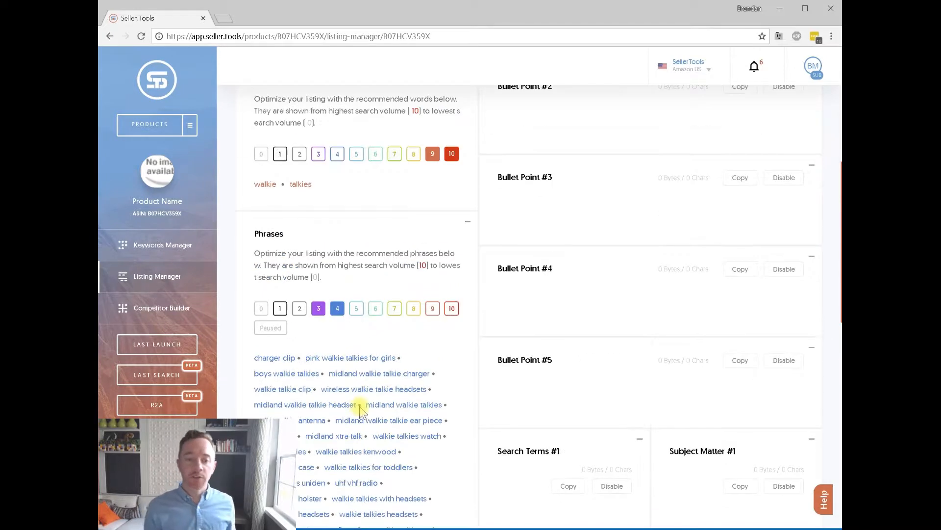
click(336, 308)
click(318, 351)
click(468, 270)
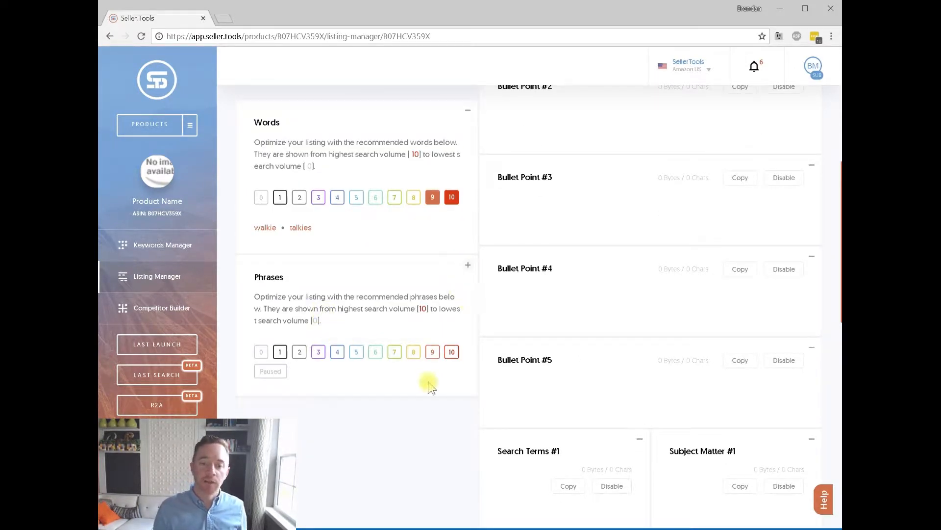
scroll(433, 359, up, 3)
scroll(431, 216, up, 1)
scroll(464, 247, up, 2)
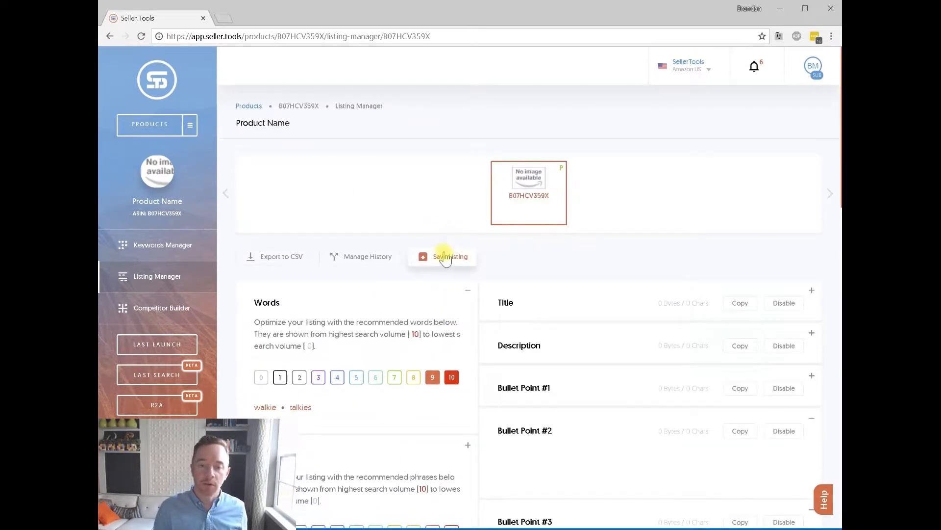
scroll(382, 245, down, 1)
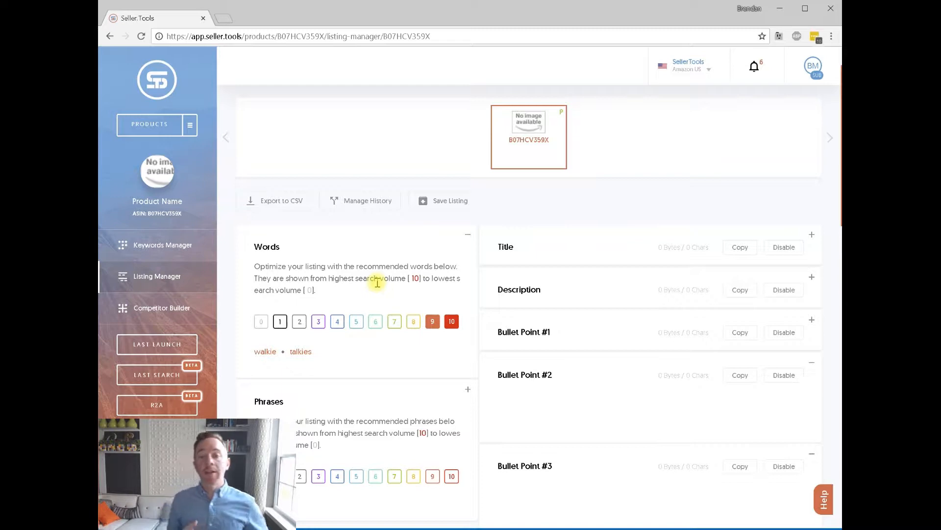
Filter the Words panel to show only the score-4 recommended words.
click(414, 324)
click(394, 324)
click(375, 324)
click(355, 324)
click(338, 323)
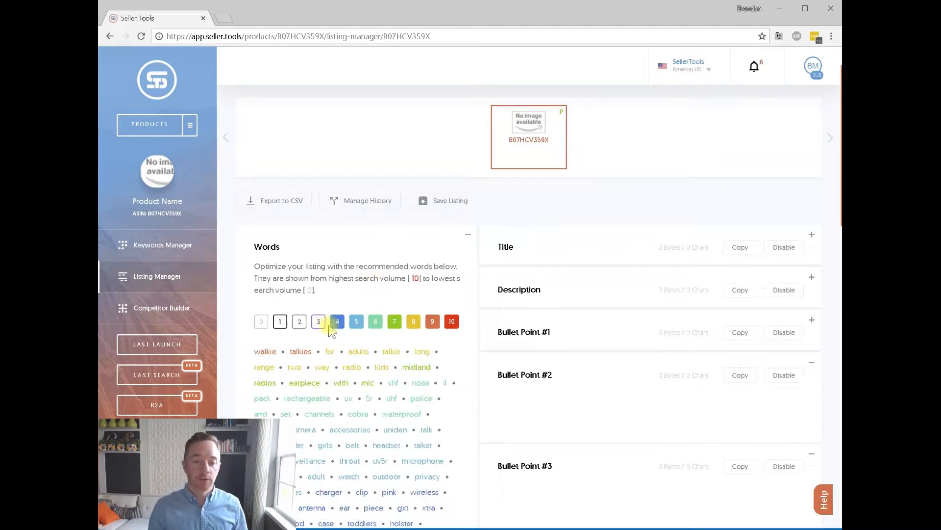
click(356, 323)
click(376, 322)
click(395, 323)
click(413, 322)
click(433, 322)
click(452, 323)
scroll(453, 314, down, 2)
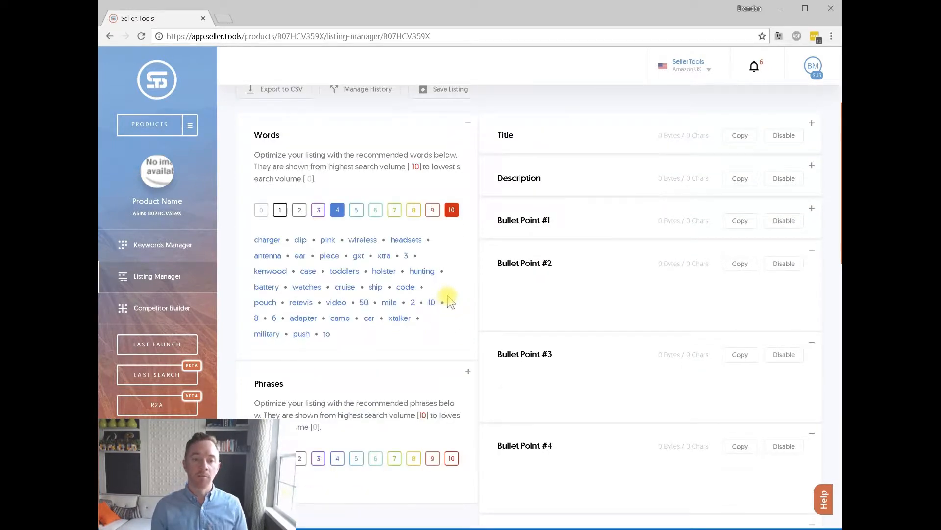
click(451, 210)
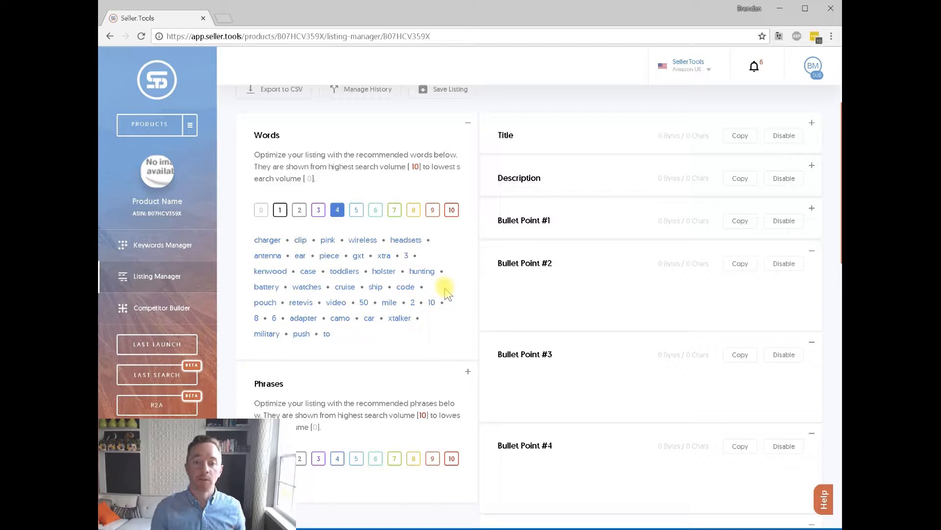
Move the phrases containing 'watches' to the archive and confirm.
mouse_move(375, 286)
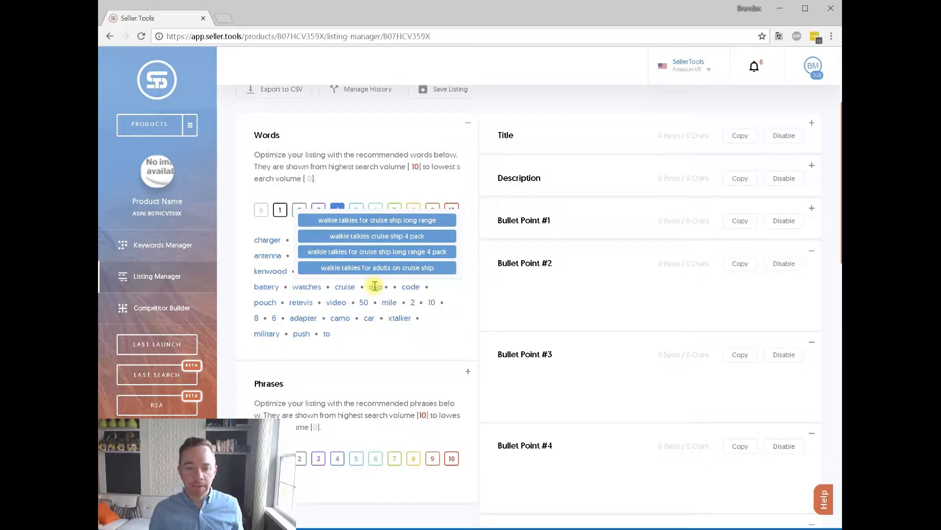
mouse_move(316, 287)
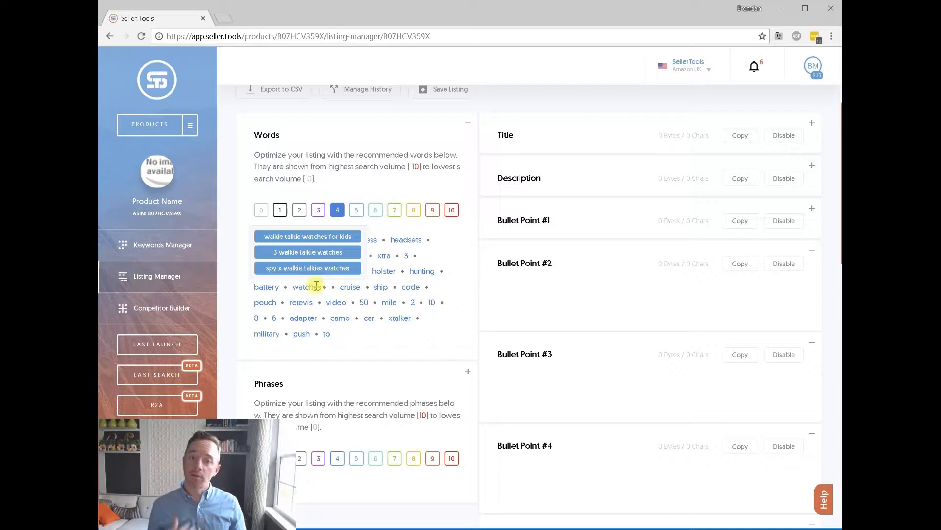
click(309, 288)
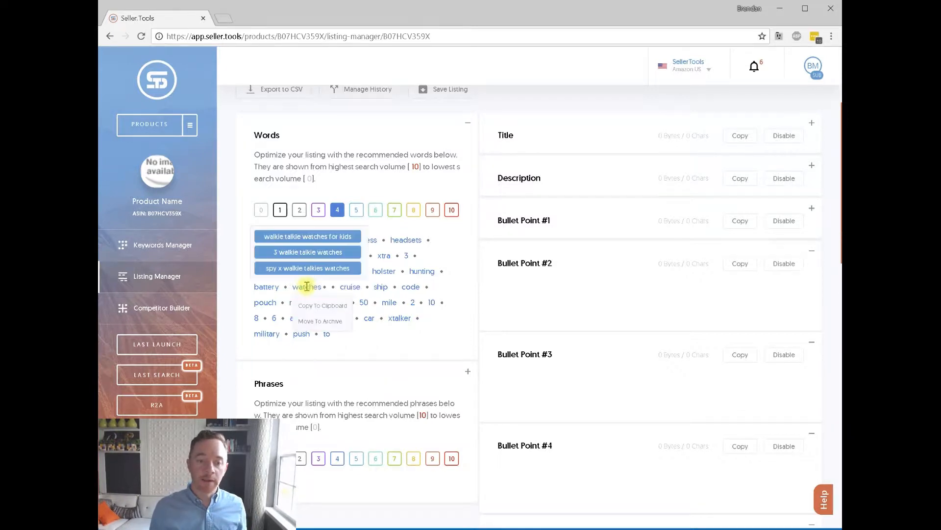
click(324, 320)
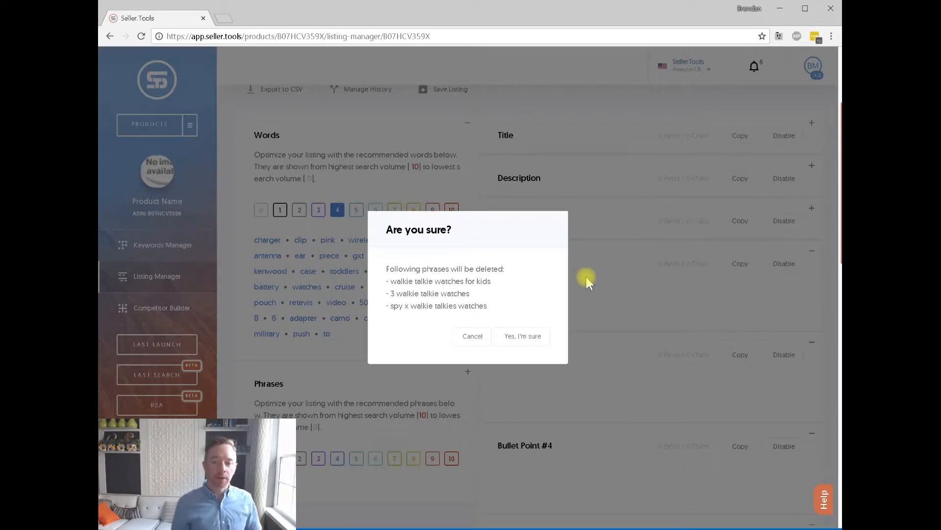
click(524, 336)
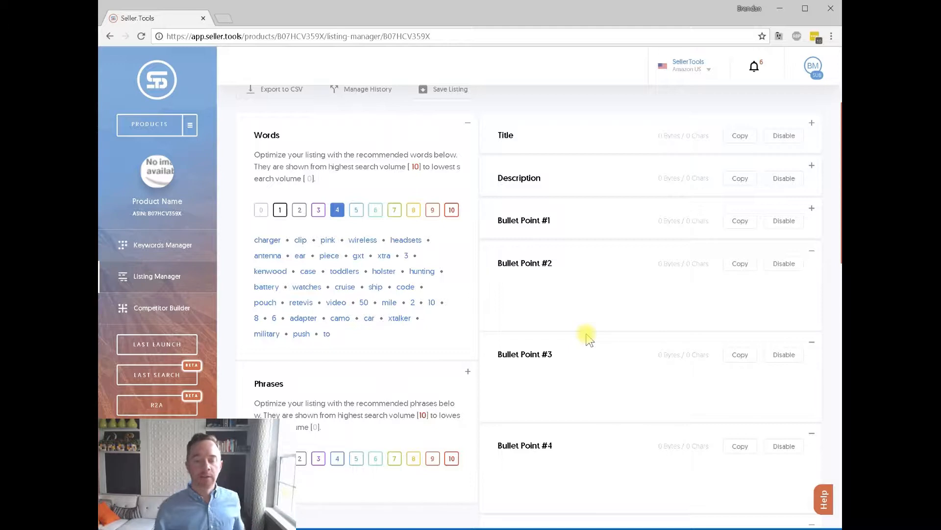
Archive the 'walkie talkies for toddlers' phrase and confirm.
click(306, 287)
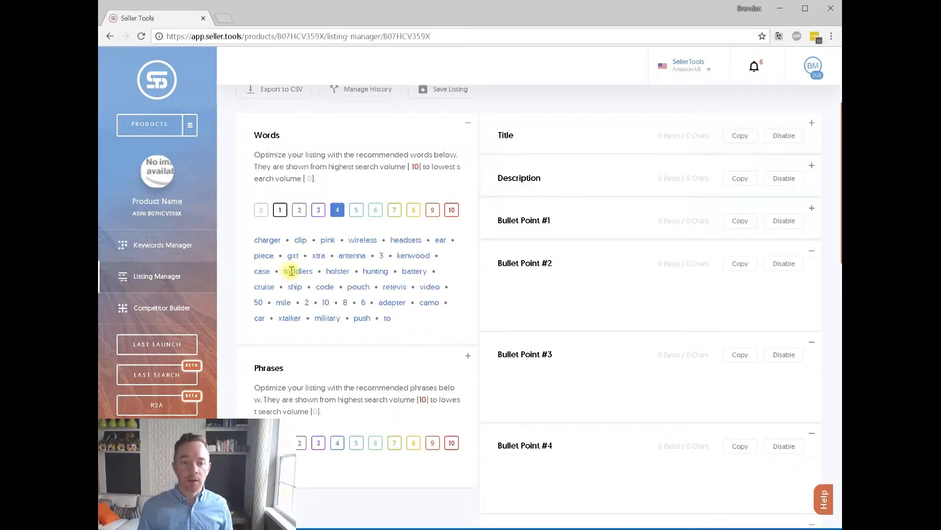
mouse_move(291, 271)
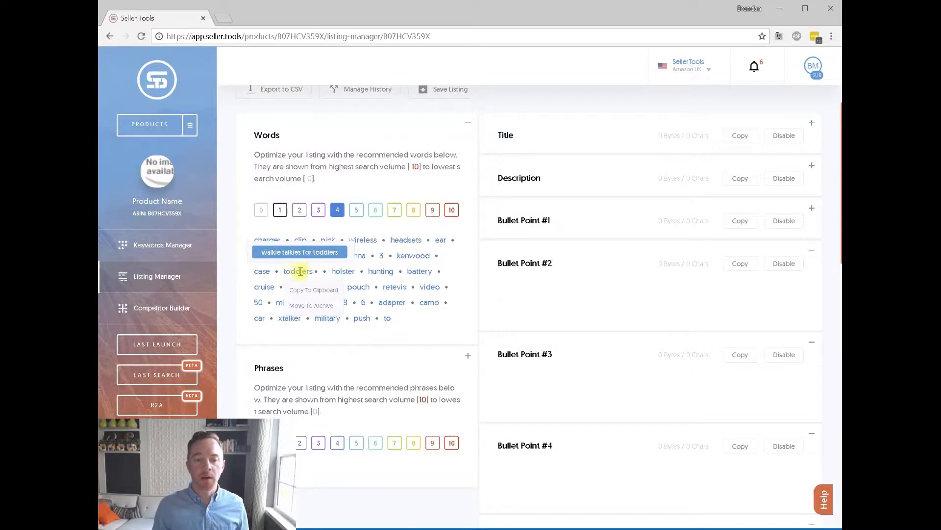
click(326, 307)
click(521, 328)
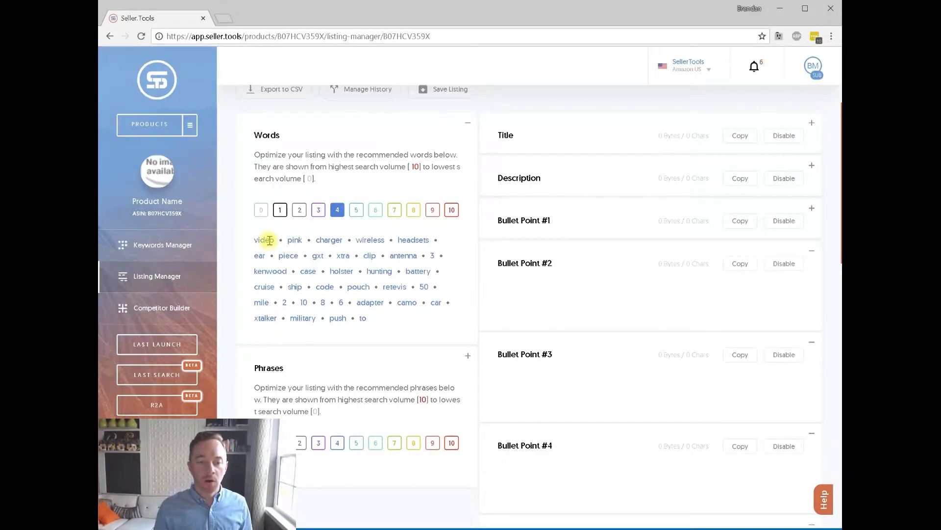
Archive all 'video' phrases, then turn on the level-5 search-volume words.
mouse_move(268, 239)
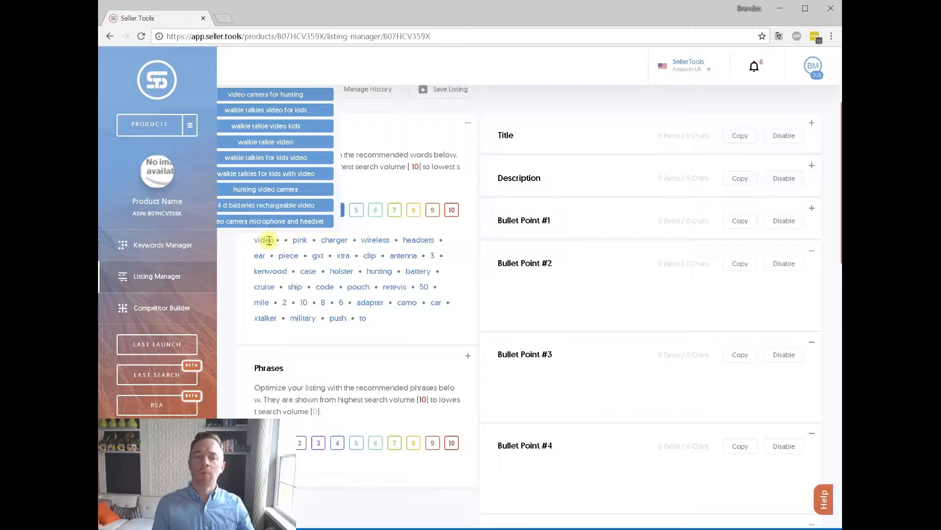
click(269, 240)
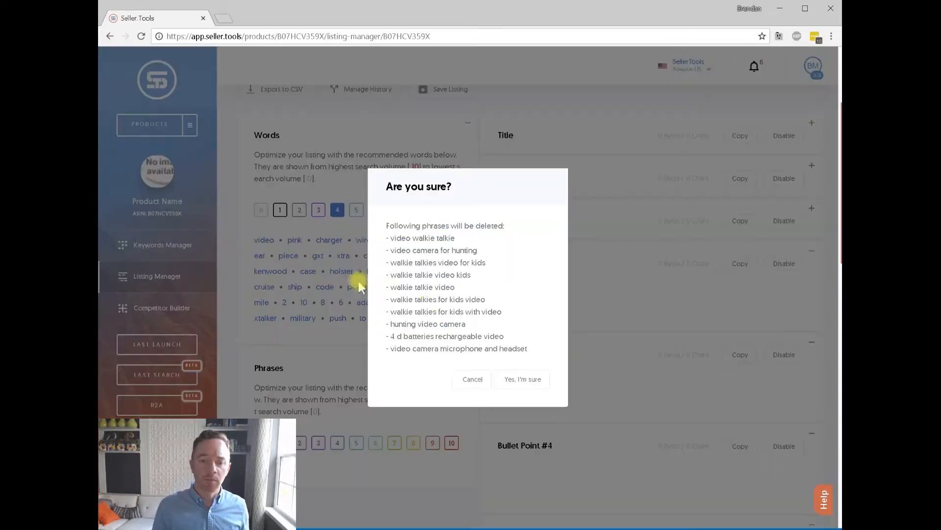
click(519, 379)
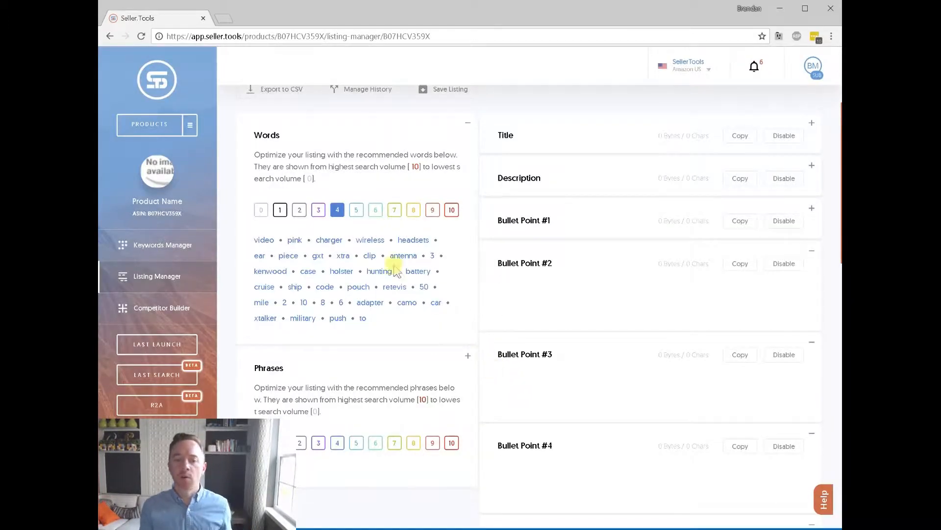
click(356, 211)
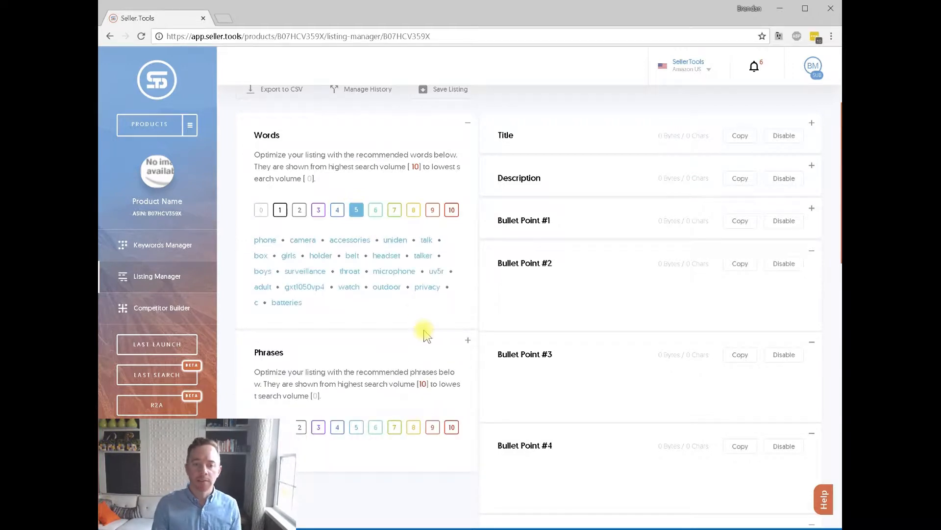
Archive all phrases containing 'phone' and confirm.
mouse_move(265, 239)
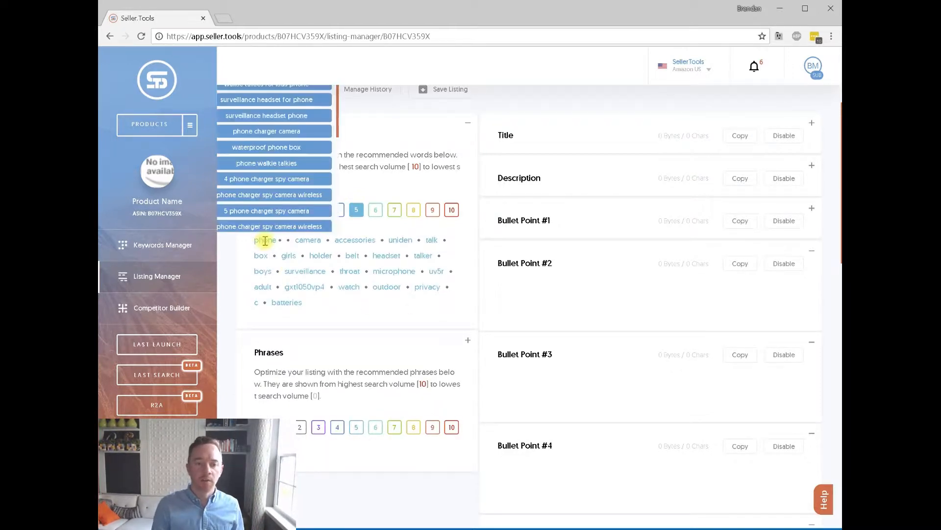
click(282, 274)
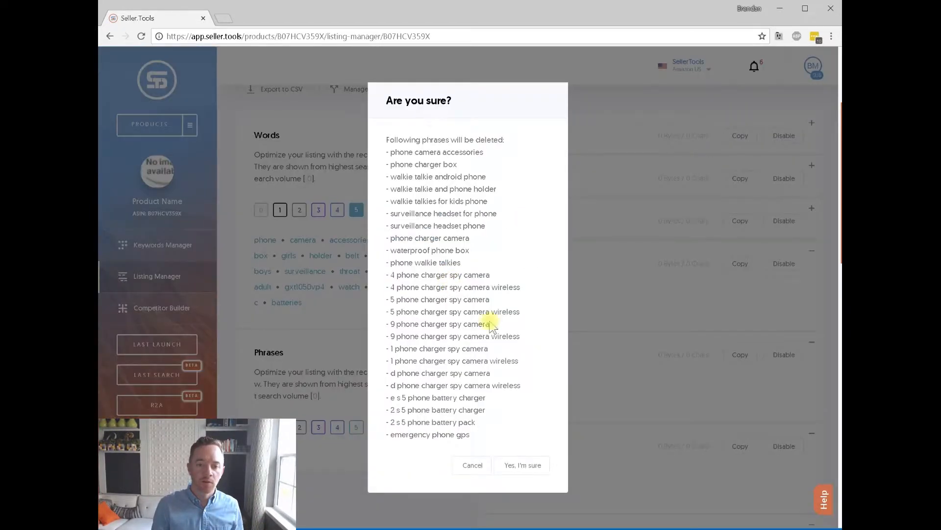
click(533, 467)
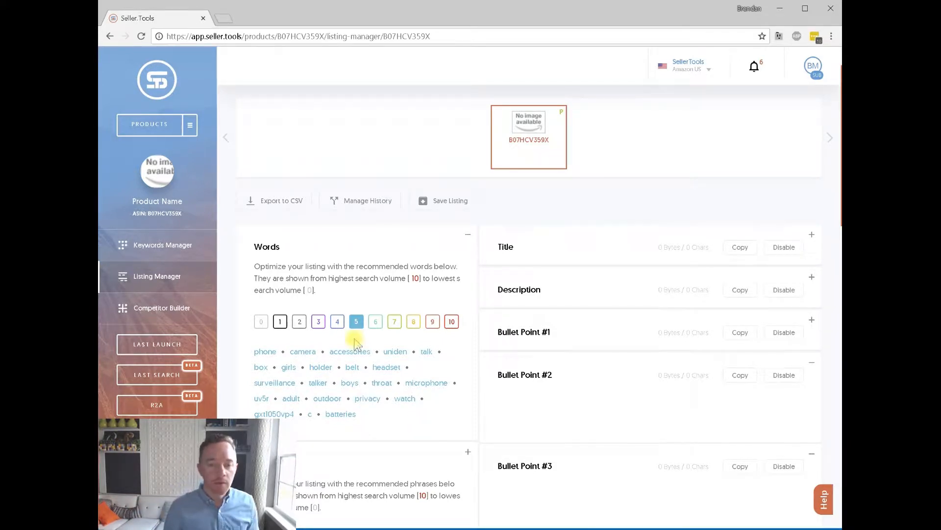
Switch the Words filter from score 5 back to score 9, showing 'walkie' and 'talkies'.
click(357, 321)
scroll(384, 329, down, 1)
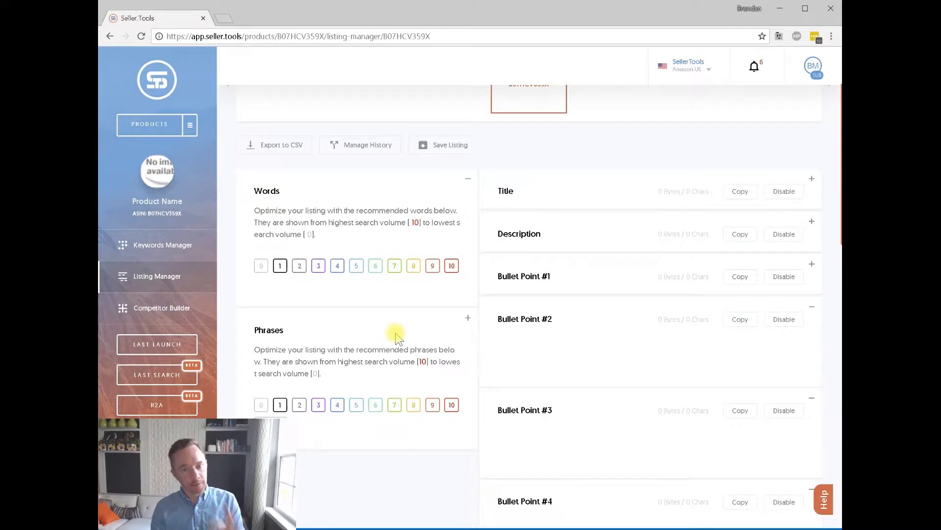
scroll(393, 330, up, 2)
click(433, 377)
scroll(512, 406, down, 2)
Enter 'Walkie Talkies' in the Title and prefix it with 'Top Rated'.
scroll(498, 406, up, 2)
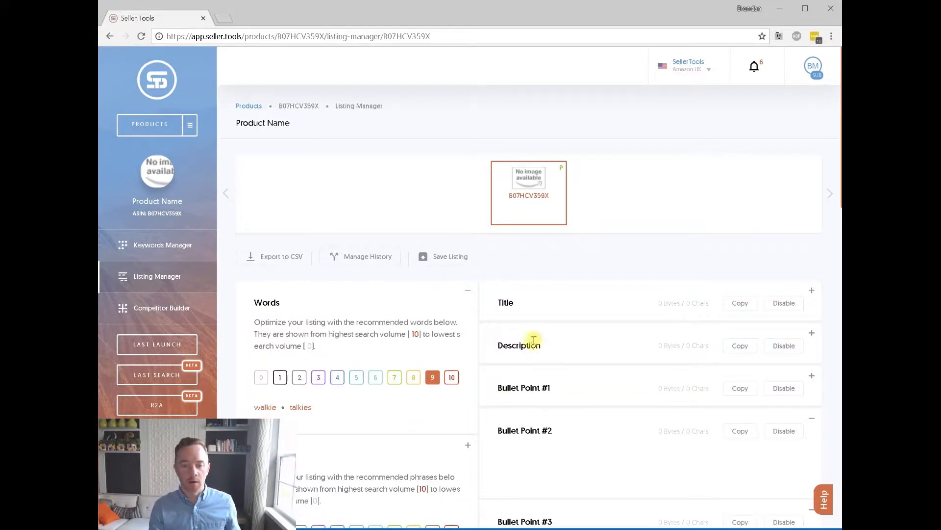
click(812, 291)
click(587, 329)
text(Walk)
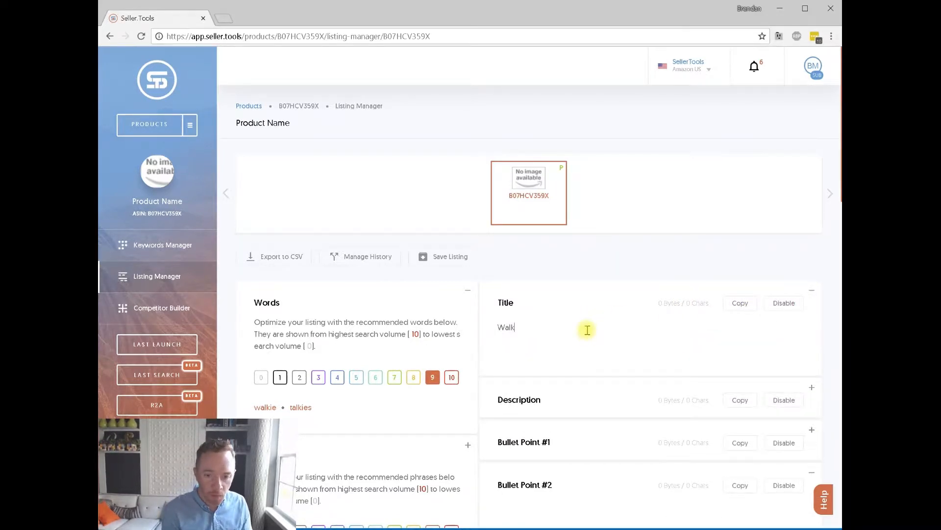
text(ie Talkie)
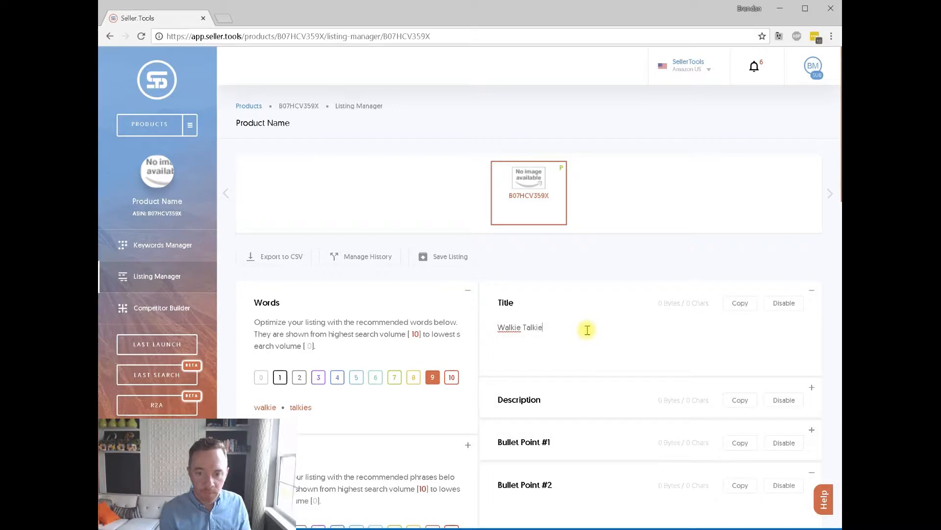
scroll(587, 329, down, 5)
scroll(587, 319, up, 6)
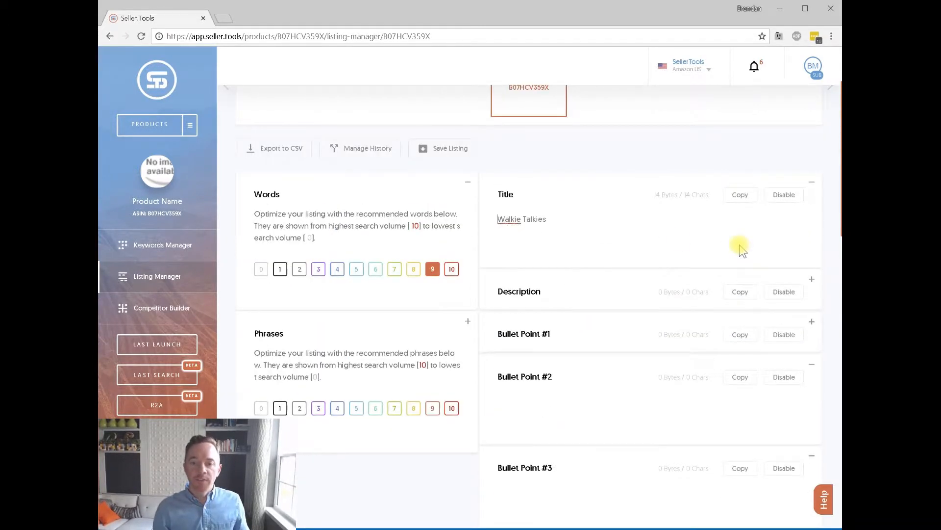
key(Home)
text(Top Rated)
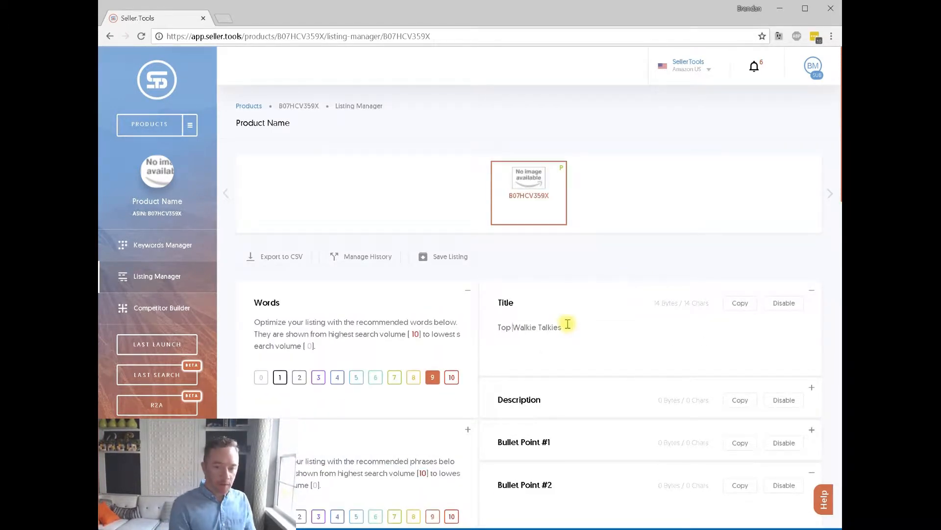
click(615, 329)
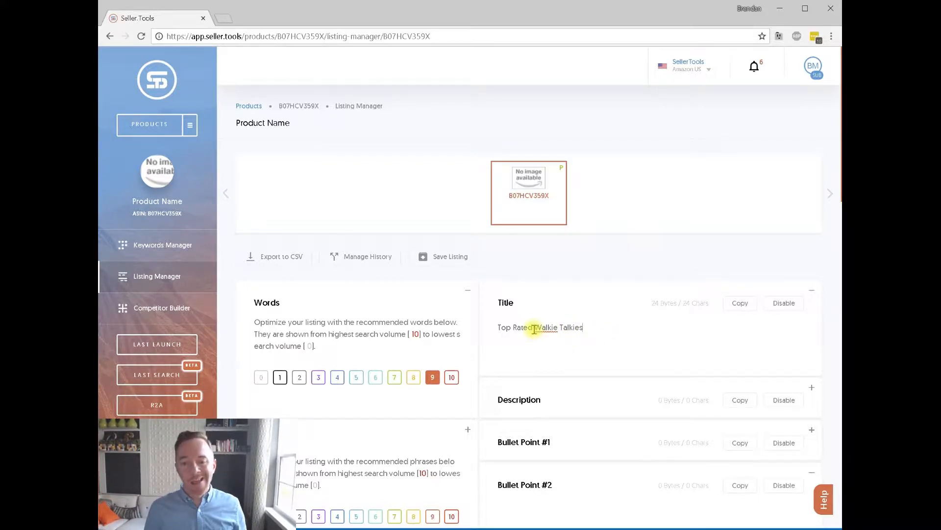
drag(534, 328, 486, 336)
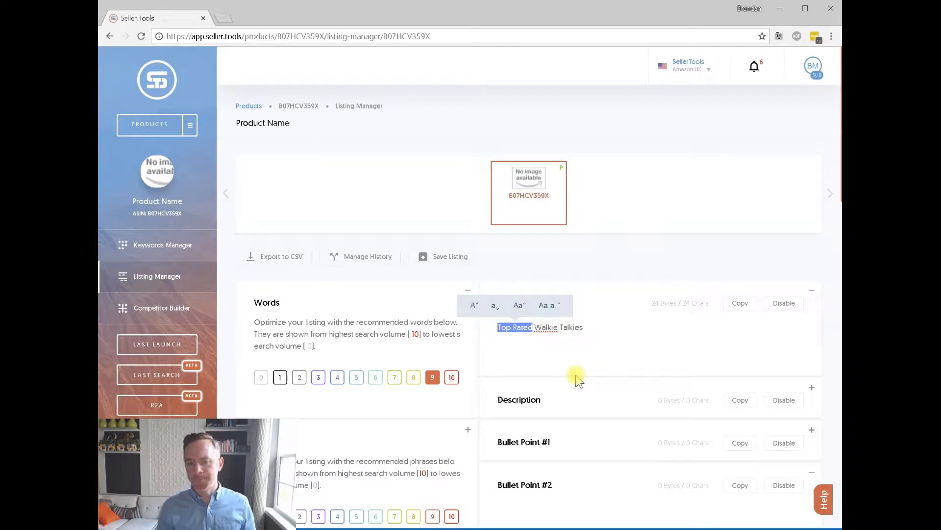
click(617, 343)
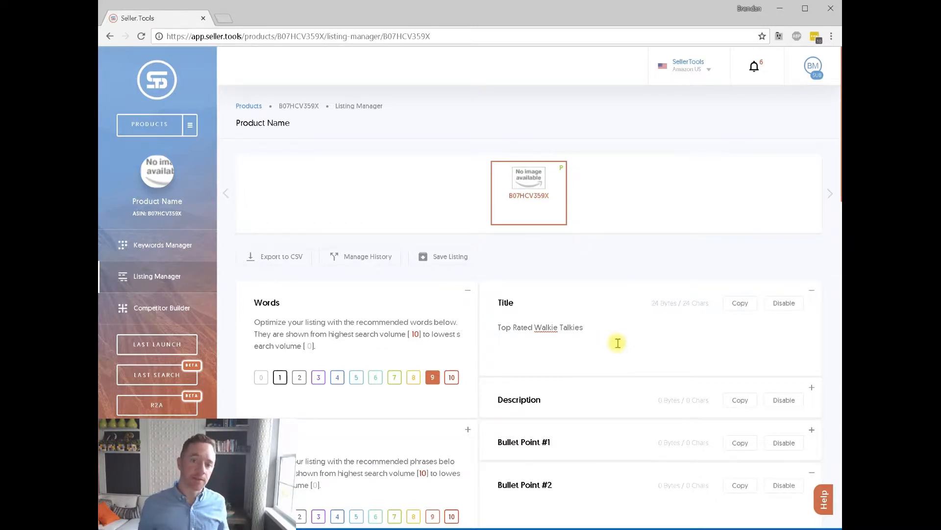
scroll(618, 343, down, 1)
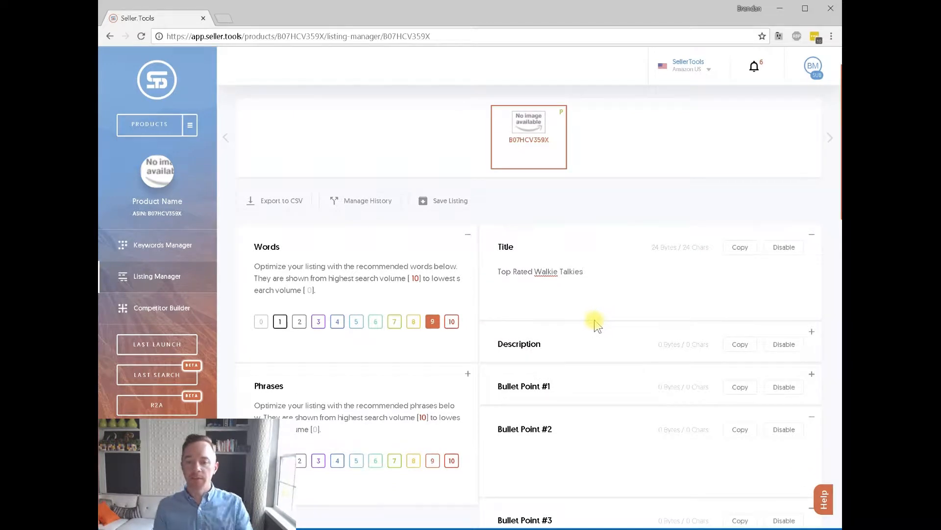
drag(612, 276, 504, 270)
click(582, 289)
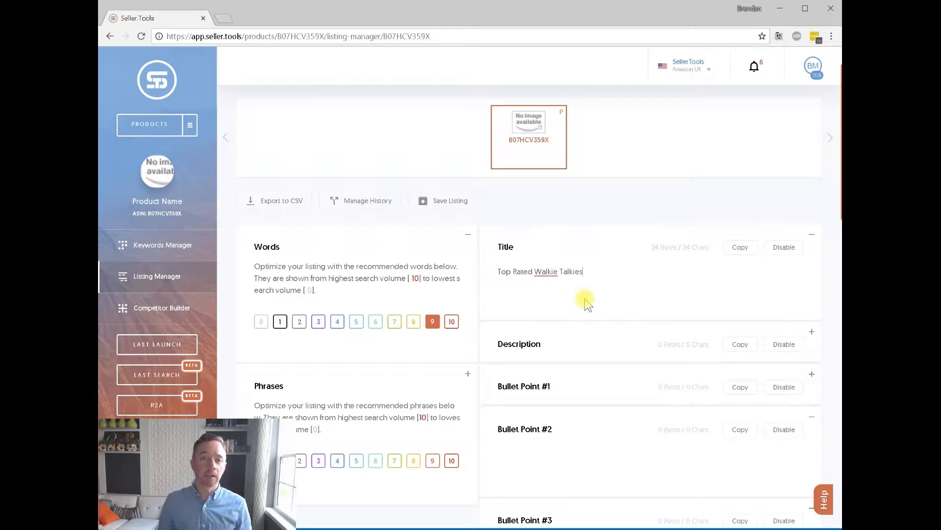
Fill Bullet Point #1 with 'Perfect', the title's 'Walkie Talkies', and 'for kids'.
click(812, 373)
scroll(700, 366, down, 1)
drag(593, 219, 535, 216)
key(ctrl+c)
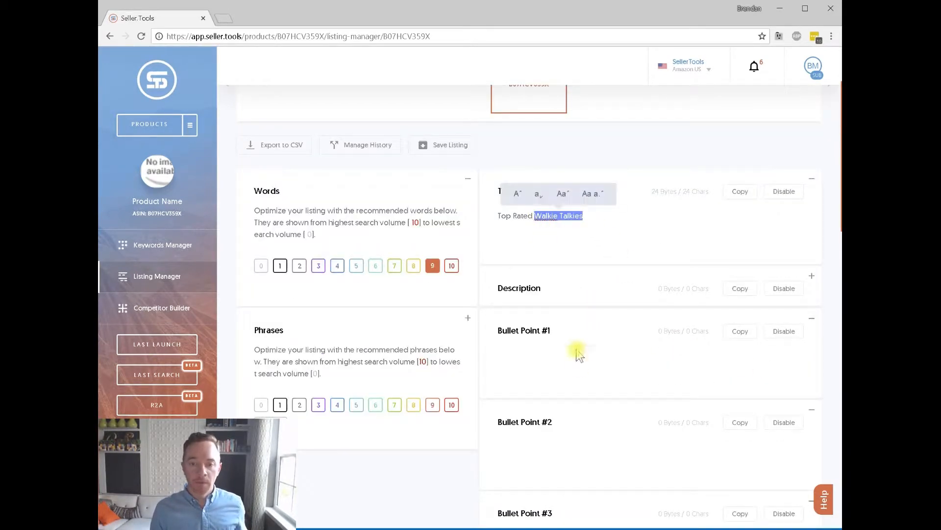
click(604, 368)
text(Perfec)
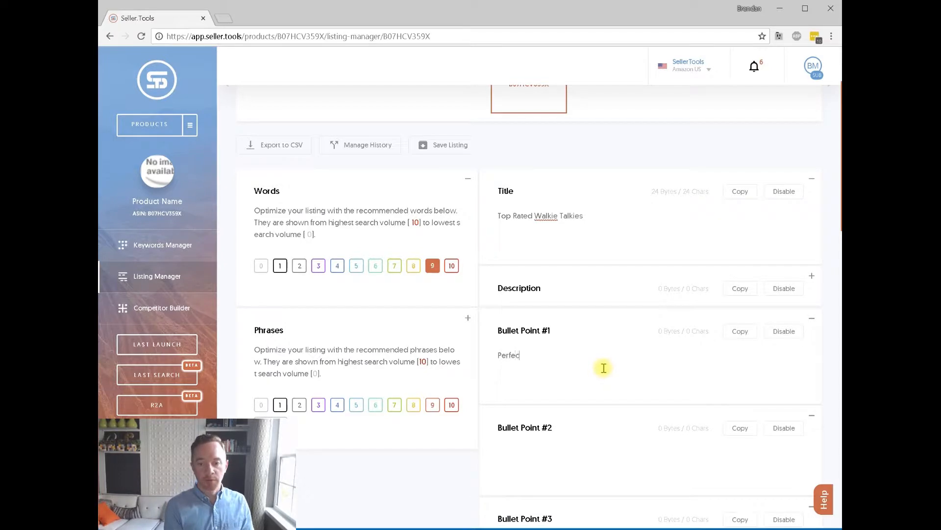
text(t)
key(ctrl+v)
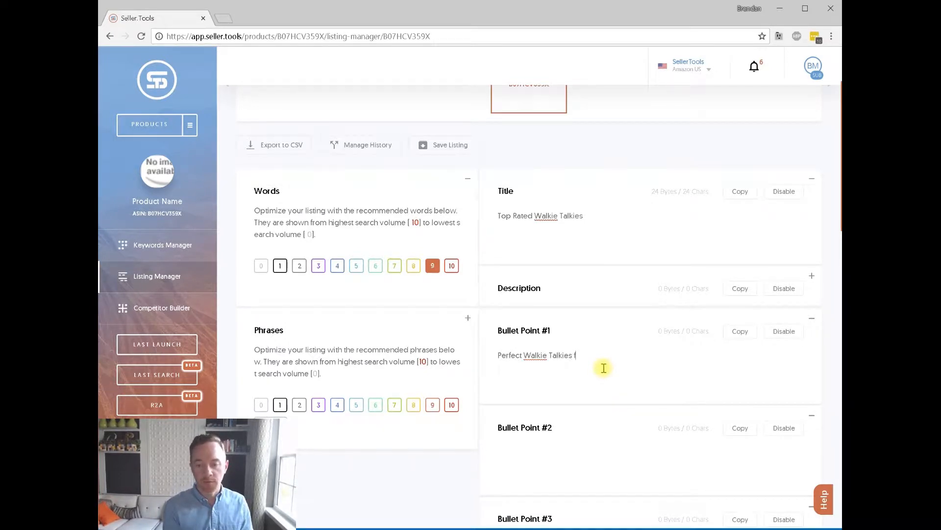
text(ids)
Lowercase 'walkie talkies' so the bullet reads 'Perfect walkie talkies for kids'.
click(555, 351)
key(BackSpace)
text(t)
click(527, 354)
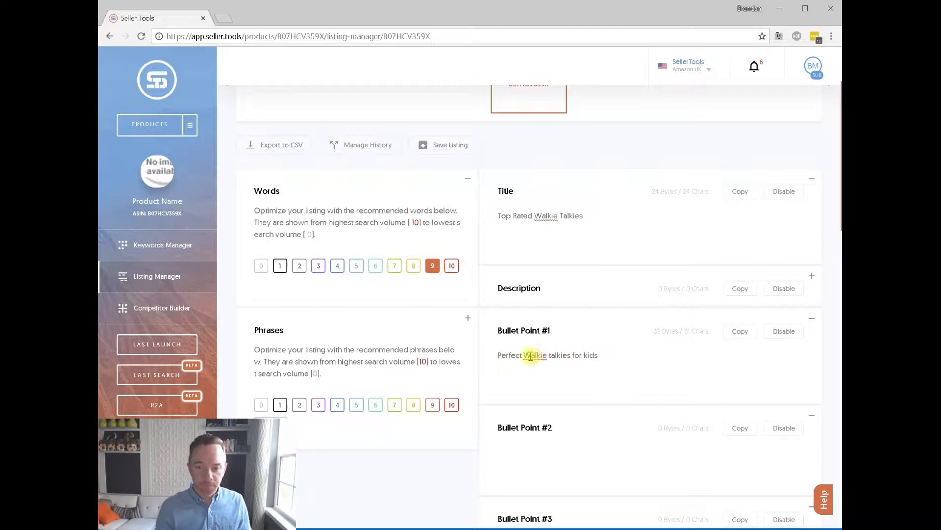
key(BackSpace)
key(Delete)
text(w)
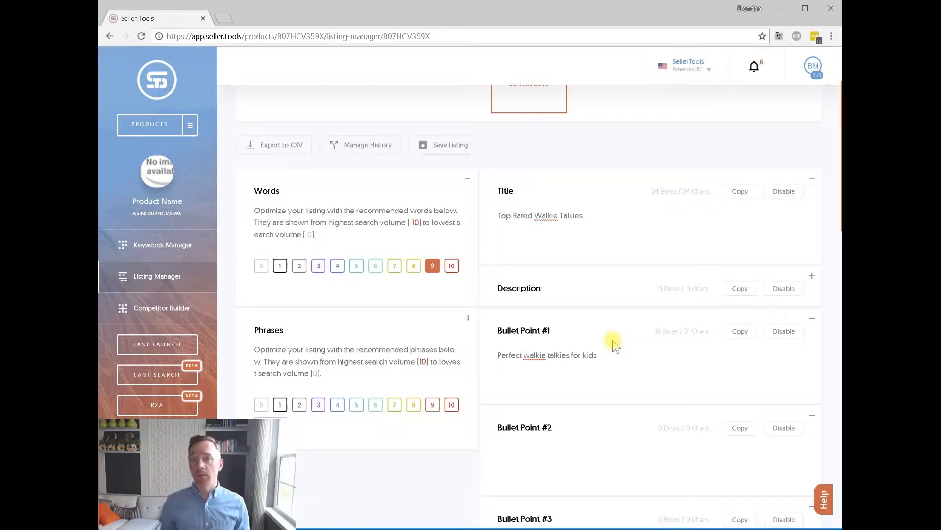
Show score-8 words and extend the first bullet with 'and adults'.
click(412, 267)
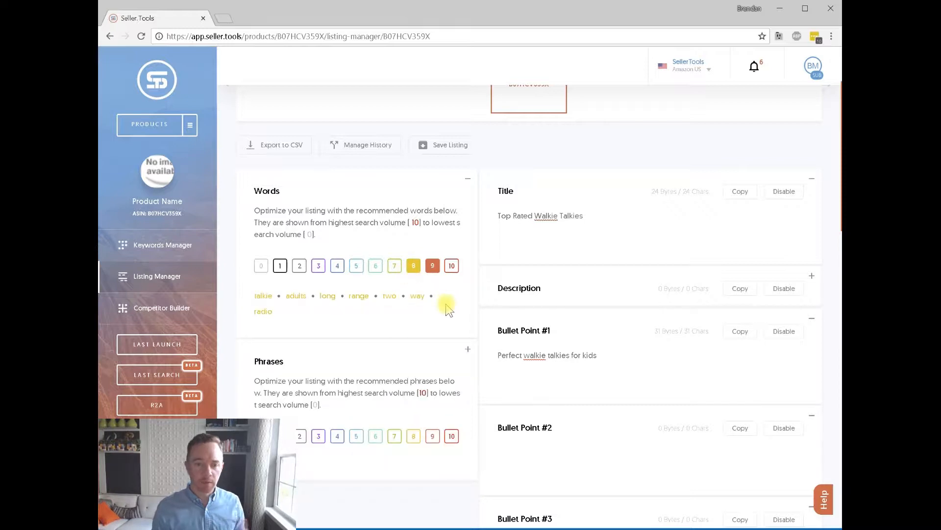
click(433, 267)
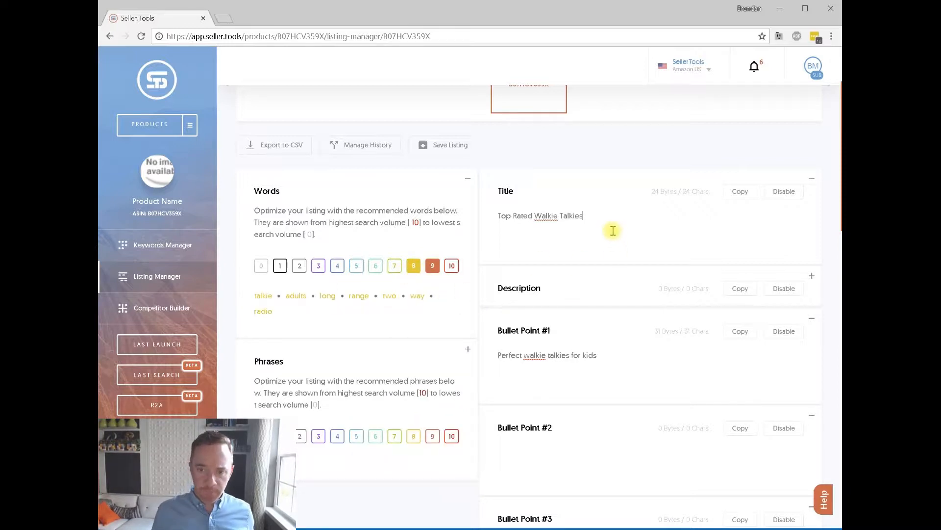
click(568, 355)
key(BackSpace)
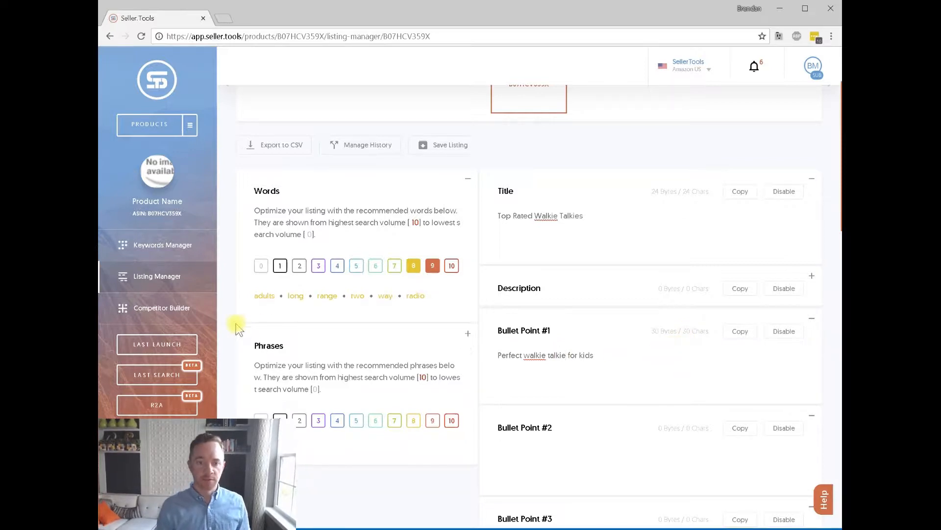
click(596, 354)
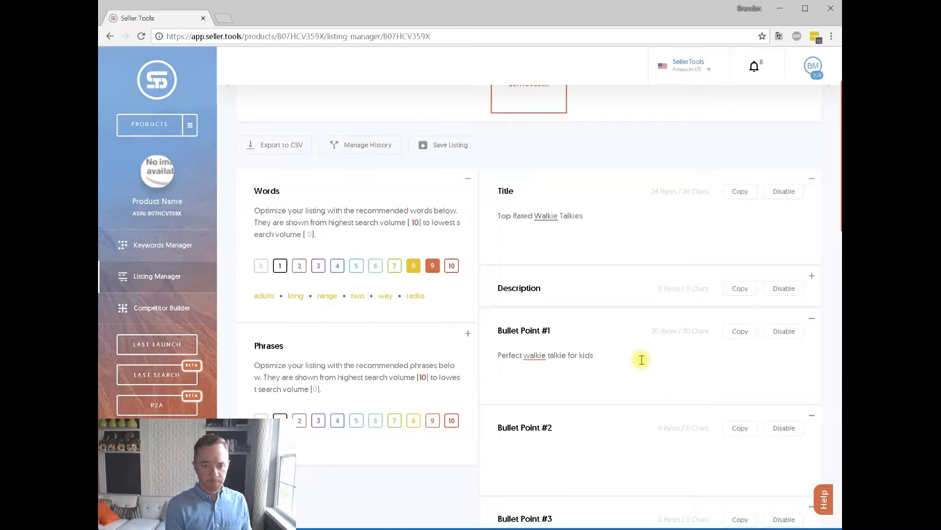
text(and dults)
click(609, 355)
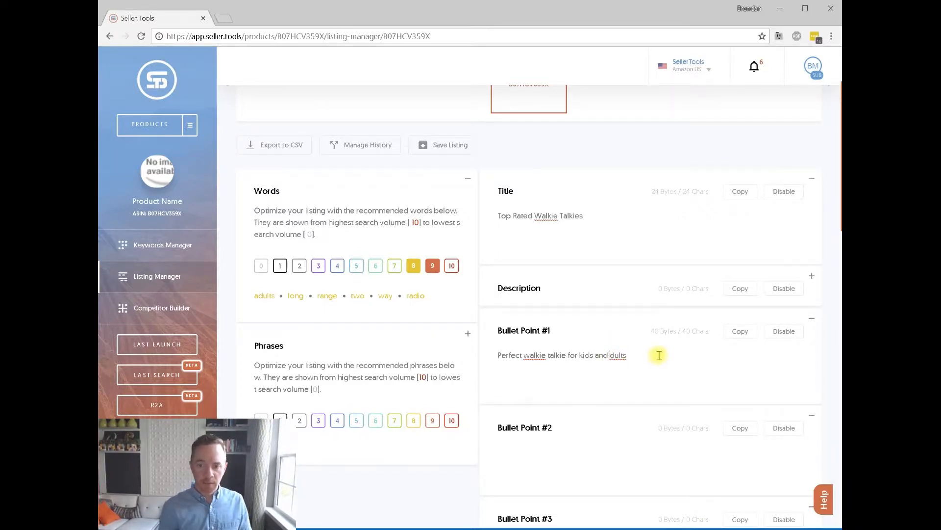
text(a)
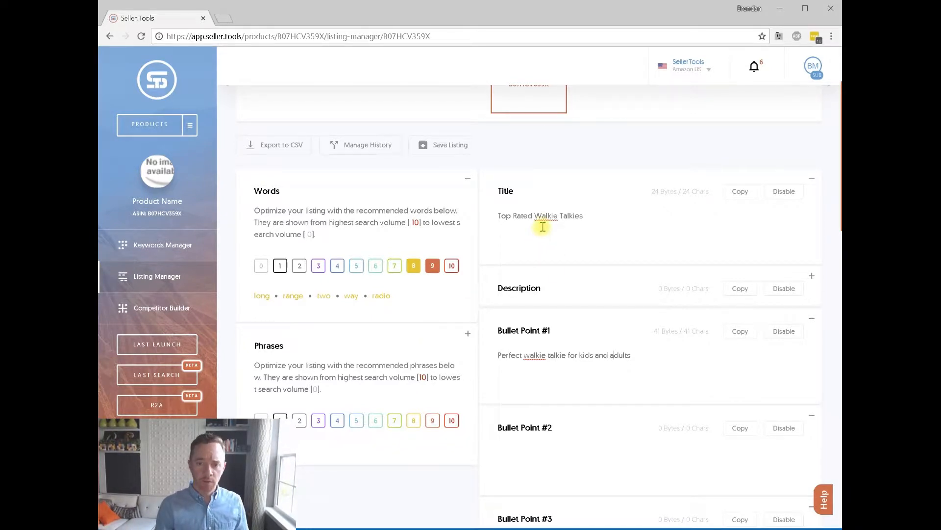
Add 'Two Way Radio' before 'Walkie' and 'great for long range' at the title's end.
click(656, 224)
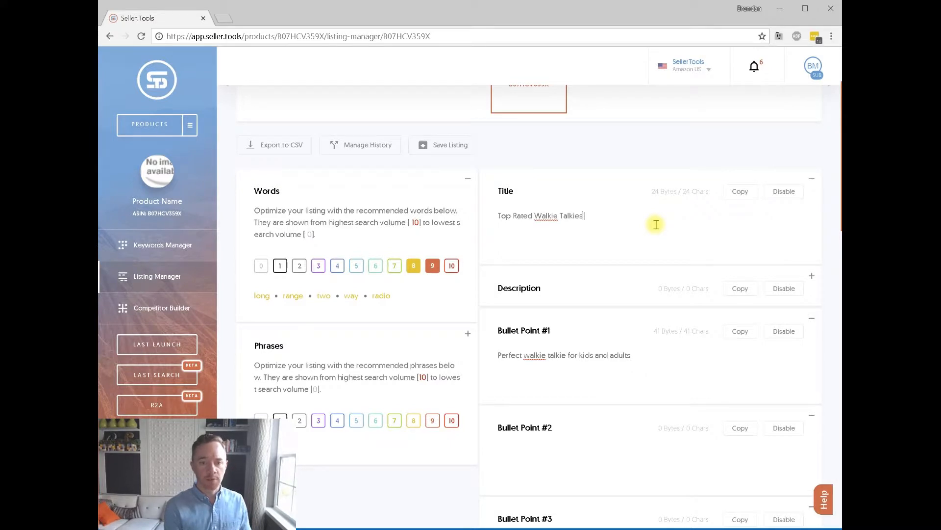
text(great for long ra)
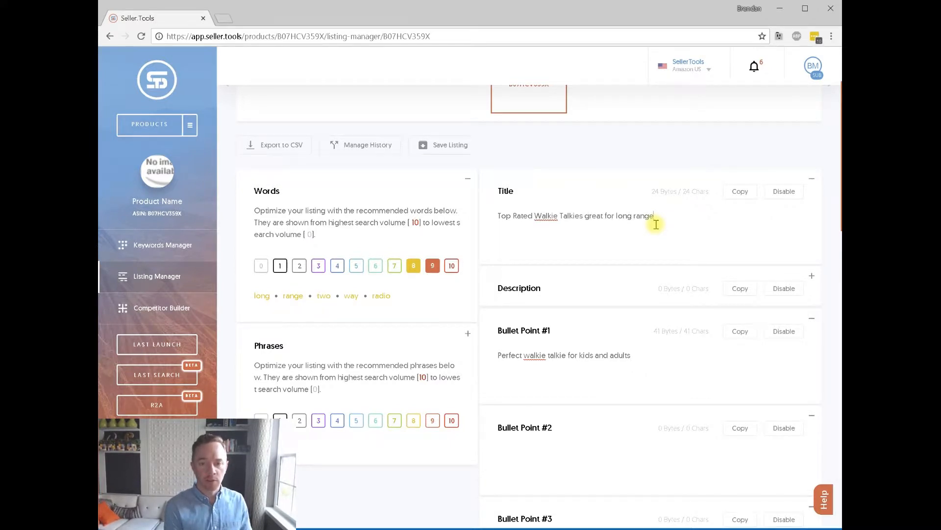
text(nge)
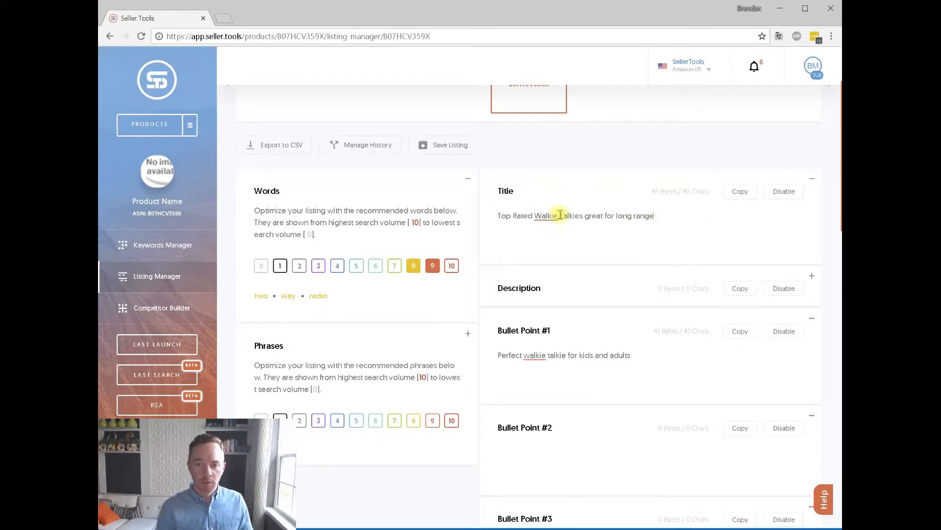
click(523, 355)
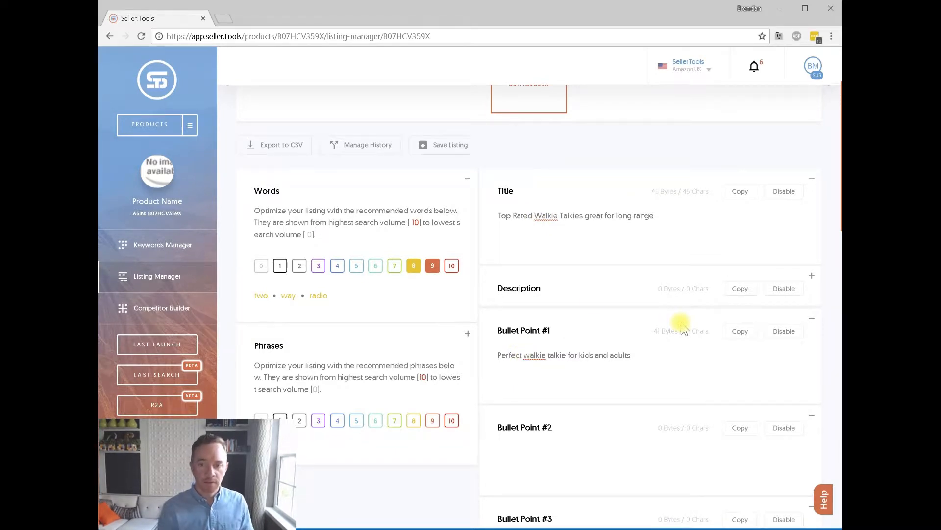
click(534, 216)
text(Two way )
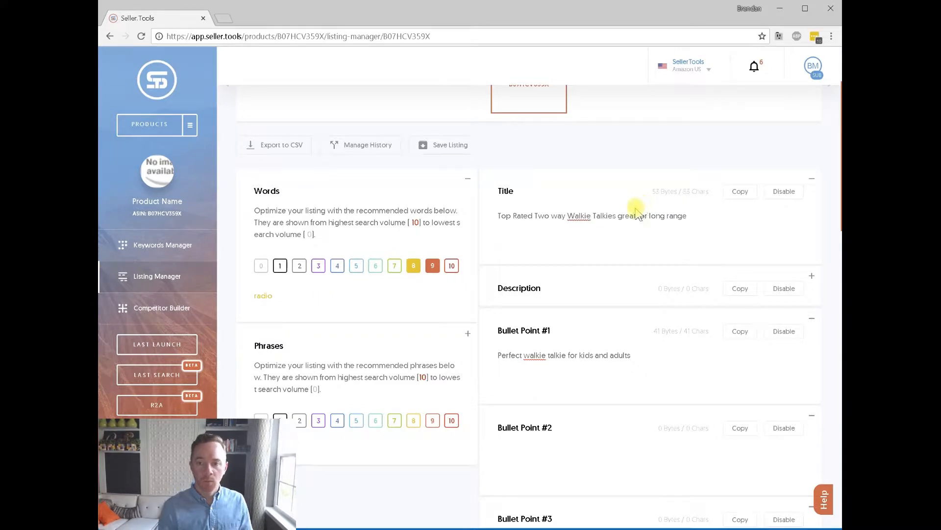
text(radio)
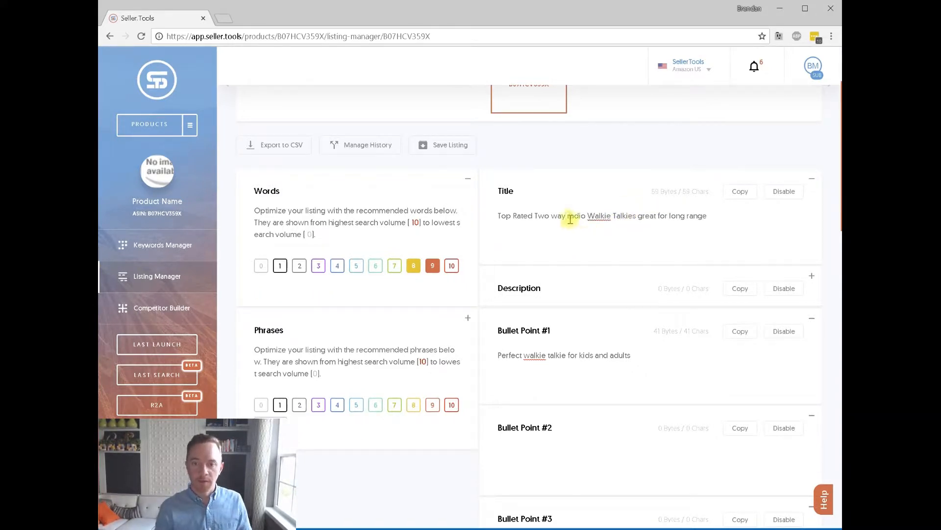
click(570, 220)
key(BackSpace)
text(R)
key(BackSpace)
text(W)
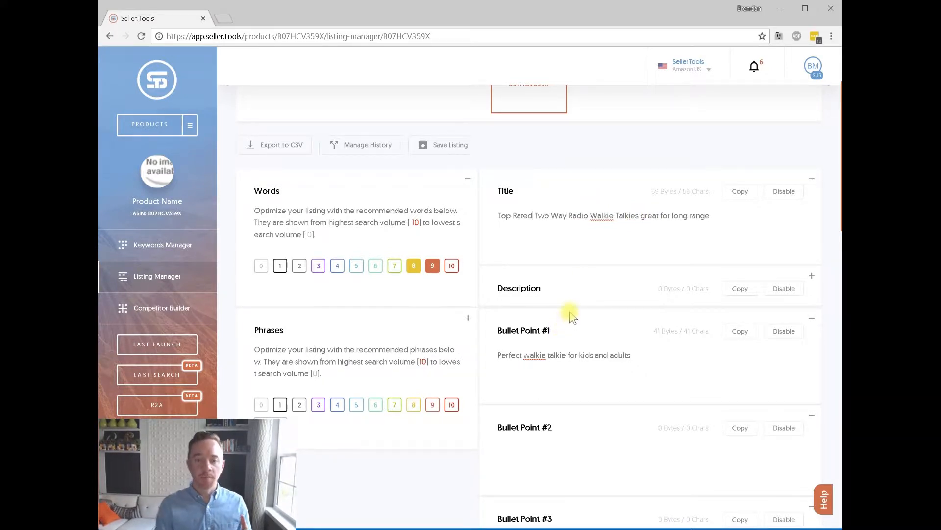
click(394, 265)
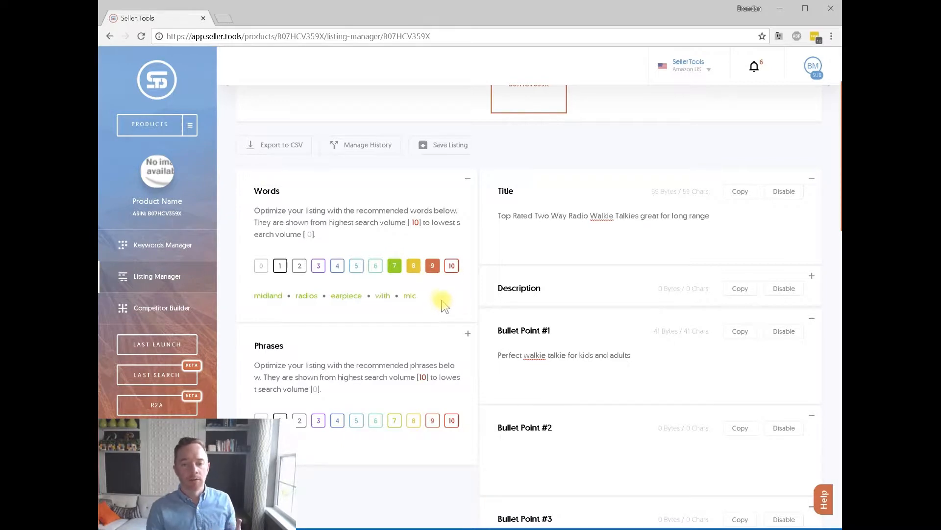
Paste the volume-7 words 'midland radios earpiece with mic' into Bullet Point #2.
drag(439, 296, 255, 291)
click(653, 390)
scroll(643, 381, down, 1)
click(600, 409)
text(midland radios earpiece with mic)
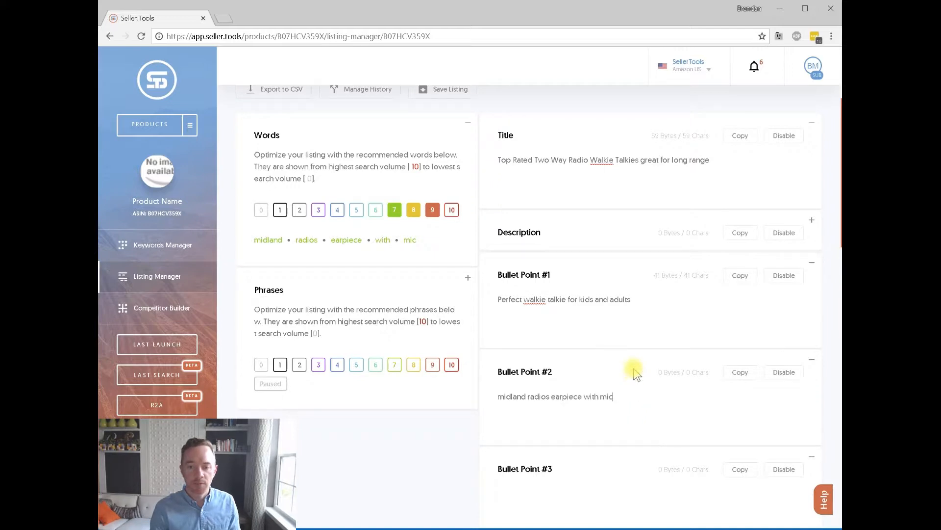
Copy the search-volume 6 recommended words into Search Terms #2.
click(376, 210)
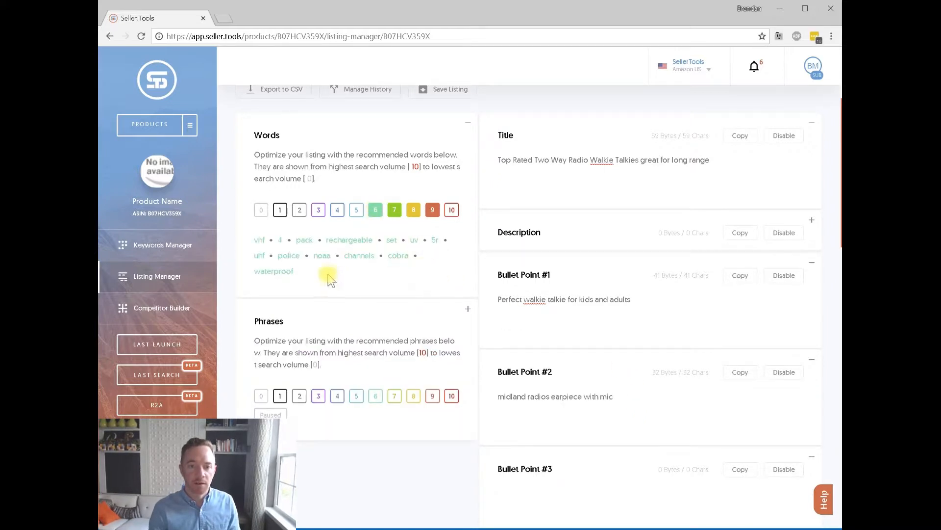
drag(325, 274, 252, 238)
scroll(543, 276, down, 5)
scroll(543, 276, down, 6)
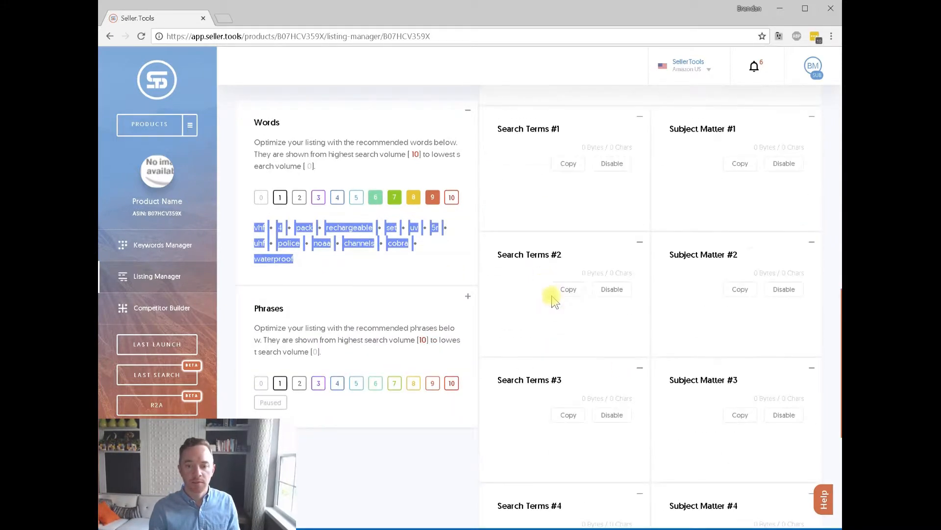
click(551, 319)
text(vhf 4 pack rechargeable set uv 5r uhf police noaa channels cobra waterproof)
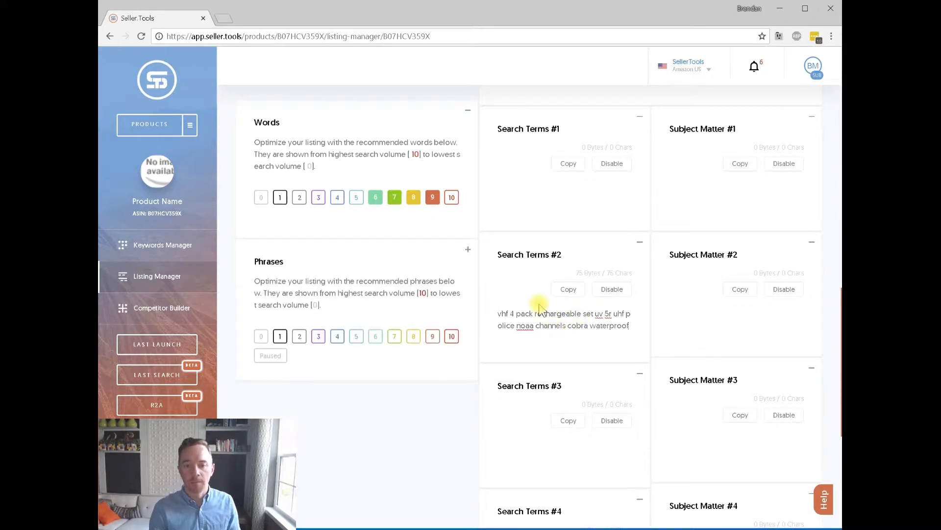
Copy the search-volume 5 recommended words into the empty Description.
scroll(488, 288, up, 6)
click(363, 201)
drag(426, 274, 241, 225)
scroll(628, 208, up, 1)
scroll(628, 208, up, 8)
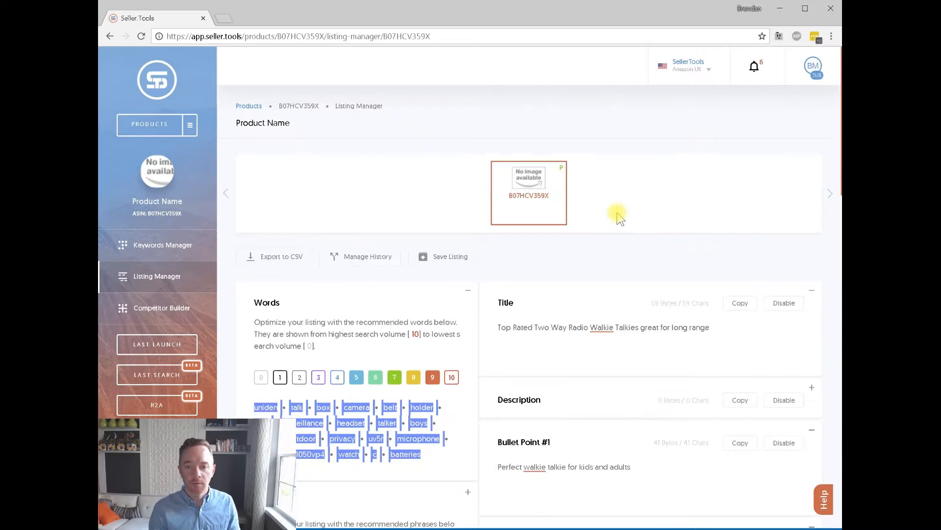
scroll(652, 275, down, 1)
click(812, 332)
click(595, 364)
text(uniden talk box camera belt holder girls surveillance headset talker boys throat outdoor privacy uv5r microphone adult gxt1050vp4 watch c batteries)
Check the title text, then list the score-4 recommended words.
scroll(633, 294, down, 2)
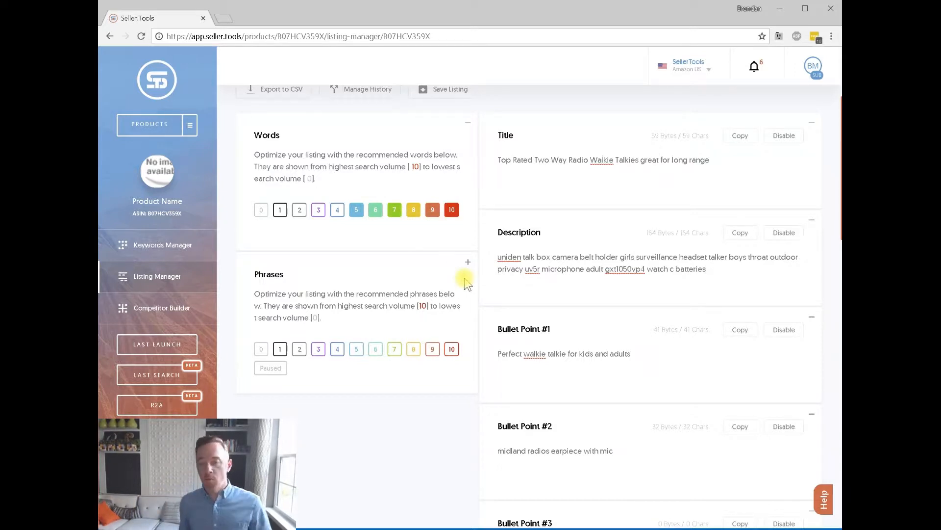
drag(711, 162, 496, 160)
click(639, 360)
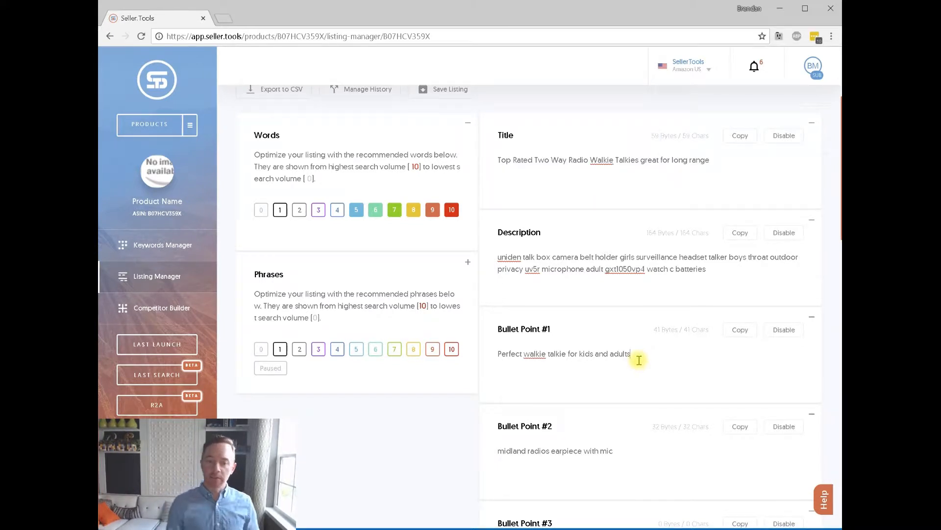
click(337, 210)
mouse_move(376, 267)
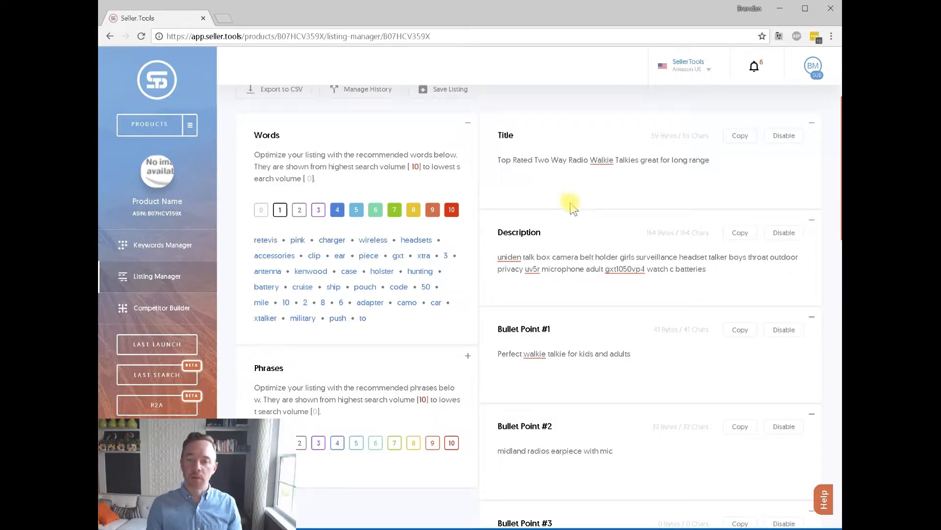
Save the listing as version V1, accepting the override of the child listings.
scroll(572, 207, up, 3)
click(450, 256)
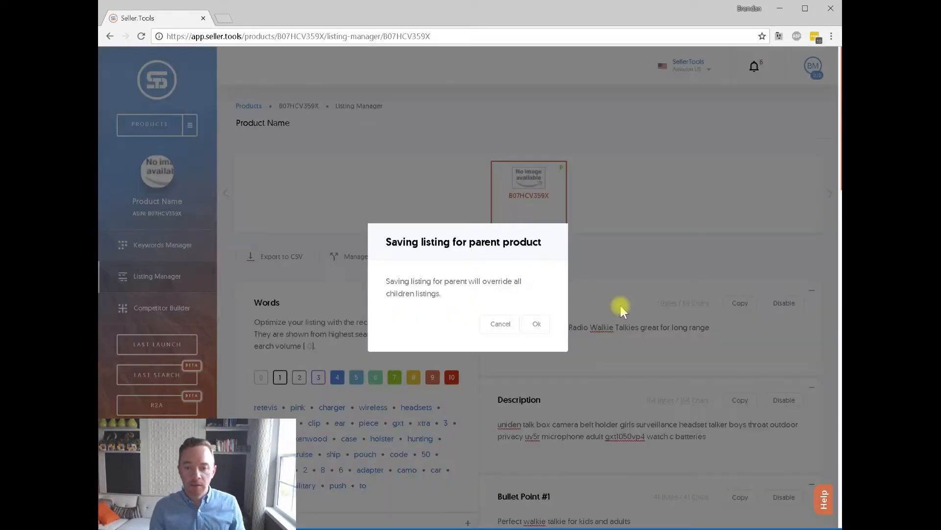
click(537, 324)
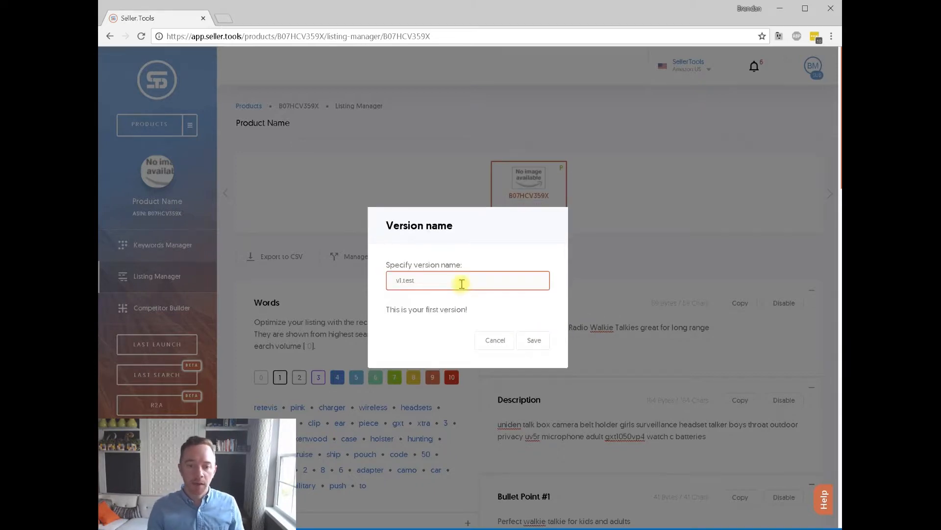
text(Vewrsion)
key(BackSpace)
key(BackSpace)
key(BackSpace)
key(BackSpace)
key(BackSpace)
key(BackSpace)
key(BackSpace)
key(BackSpace)
text(1)
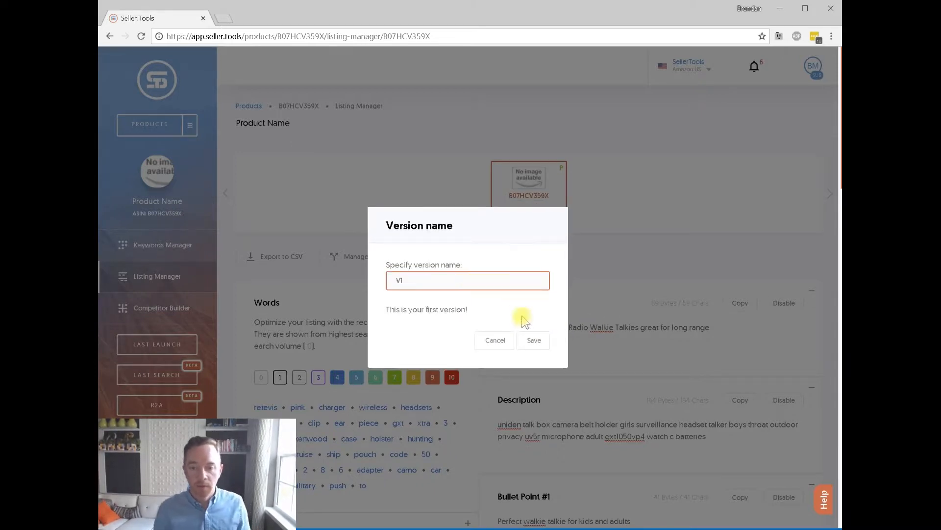
click(534, 340)
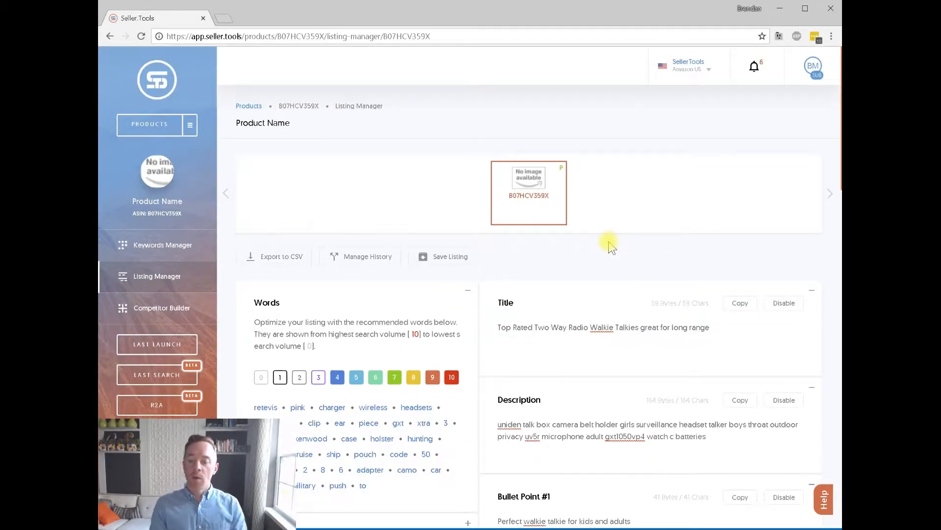
Save the listing again as a new version named V2.
scroll(611, 243, down, 1)
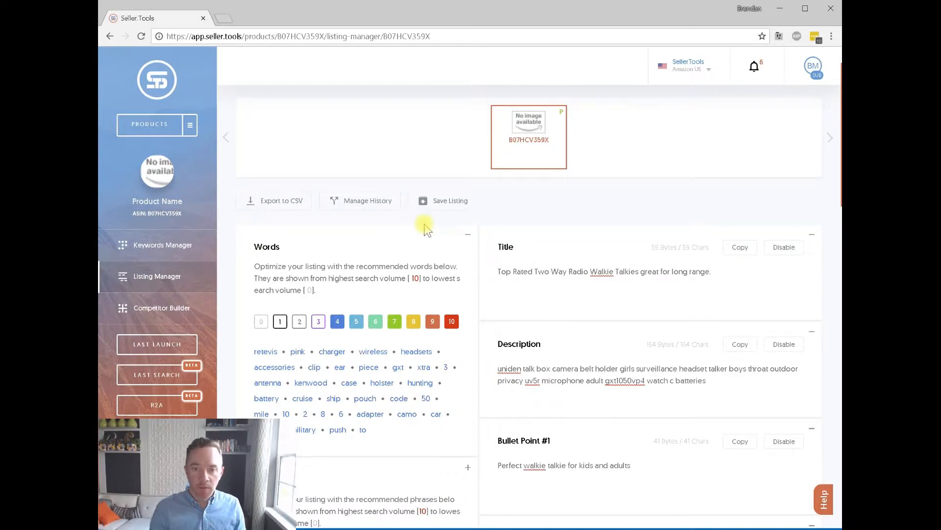
click(431, 202)
click(537, 324)
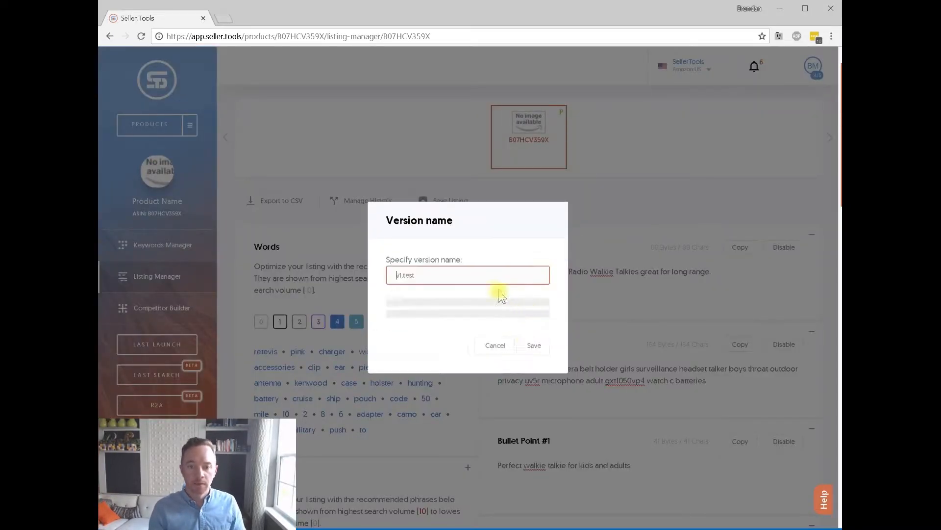
text(V2)
click(552, 344)
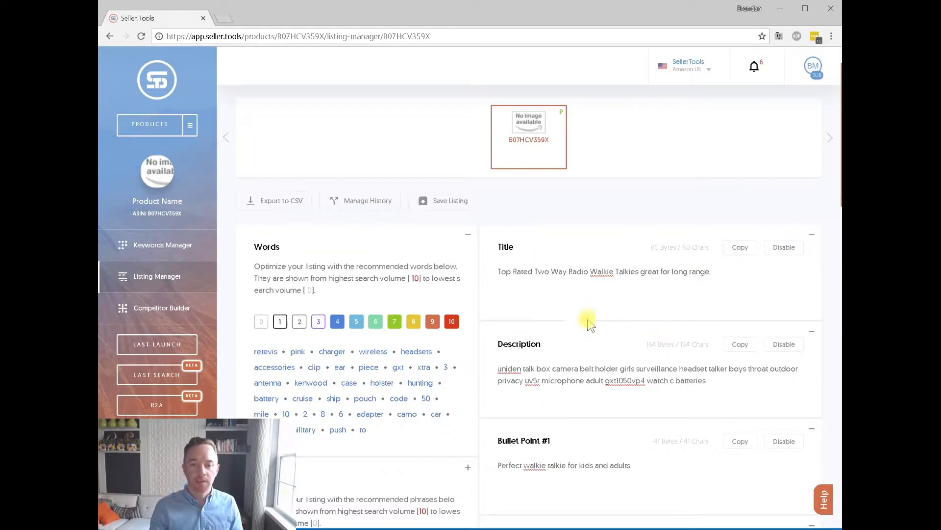
Preview versions V1 and V2 in the saved-version history, then load V1 into the editor.
click(379, 202)
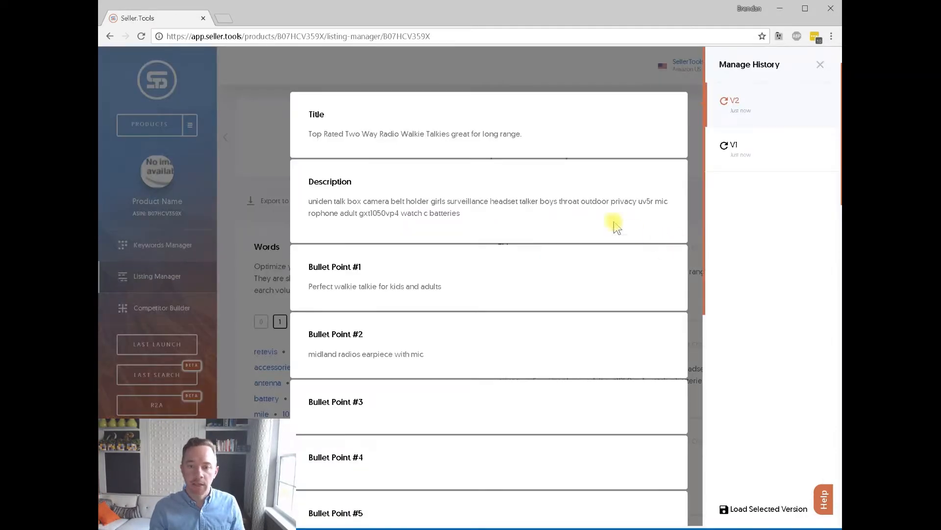
click(735, 145)
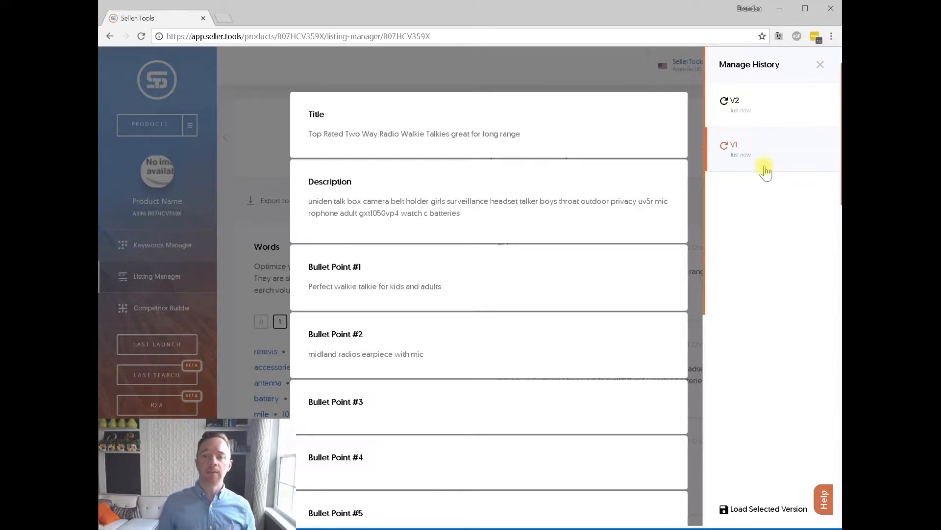
click(741, 117)
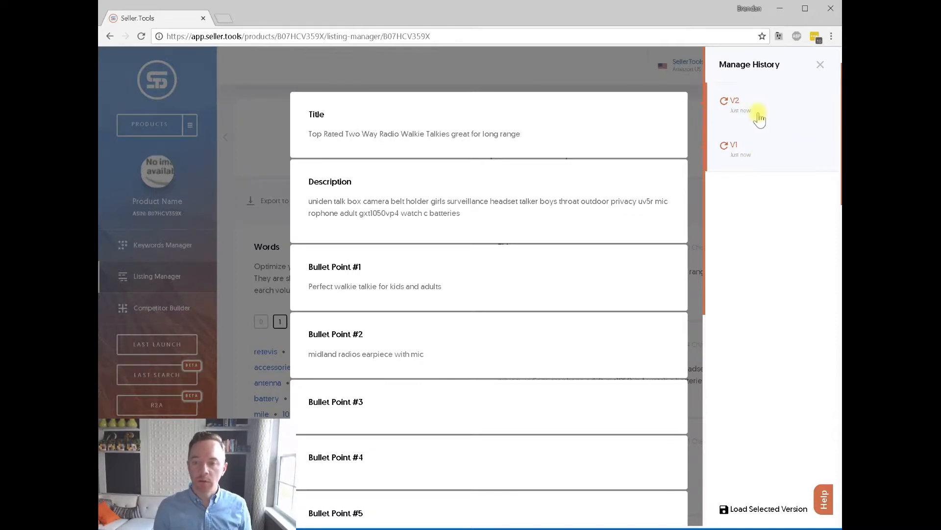
click(764, 155)
click(769, 510)
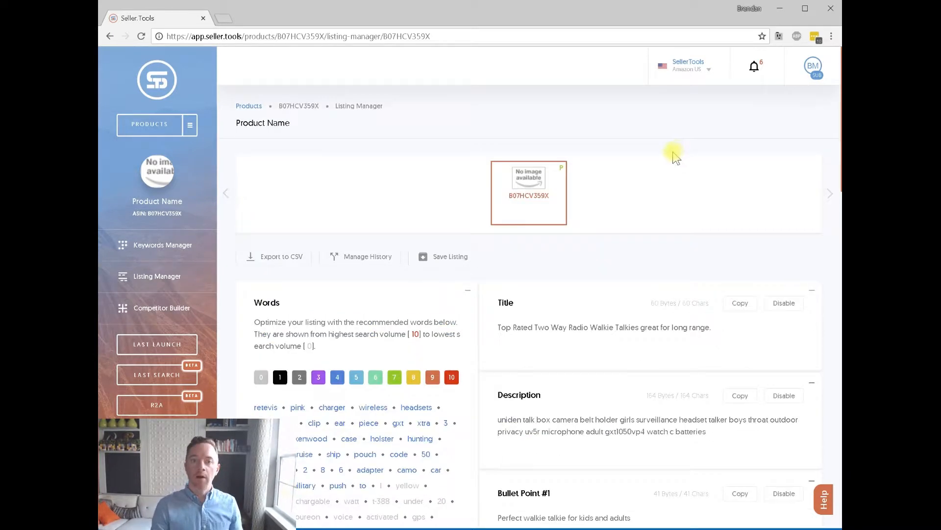
drag(726, 333, 511, 327)
Replace the placeholder Product Name in Vital Info with the optimized Seller.Tools title.
click(718, 332)
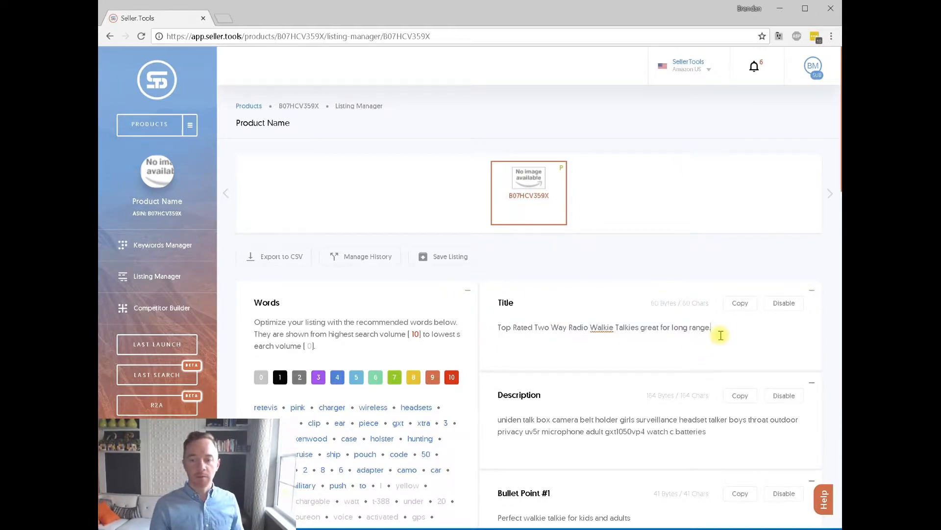
key(ctrl+a)
key(ctrl+c)
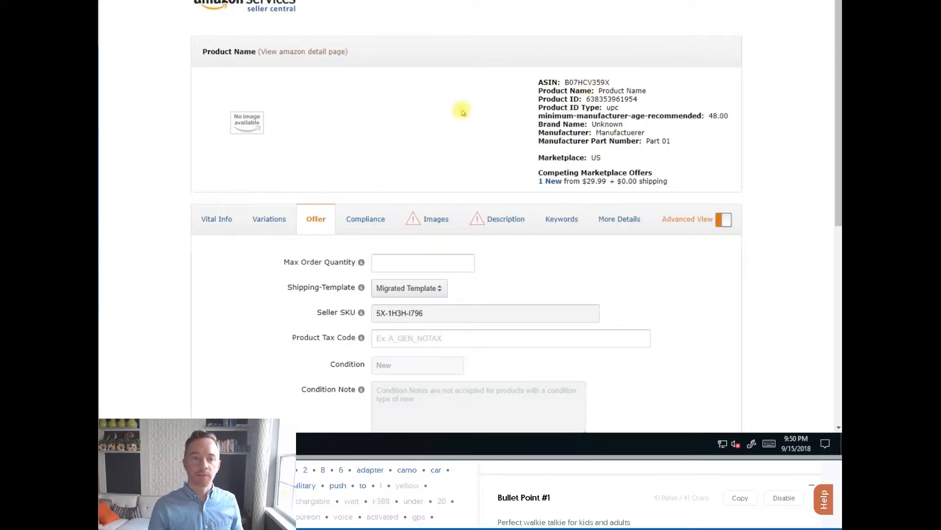
click(228, 218)
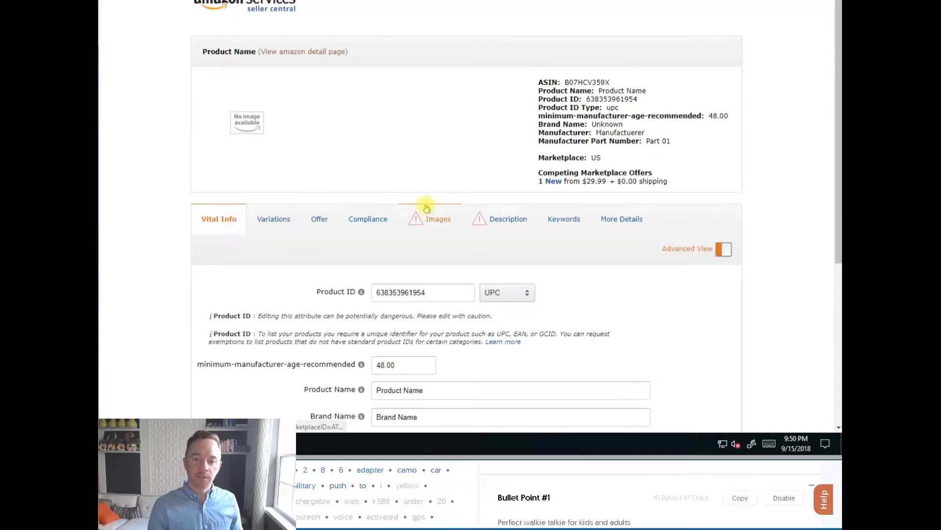
scroll(425, 207, down, 3)
drag(375, 223, 523, 221)
key(ctrl+v)
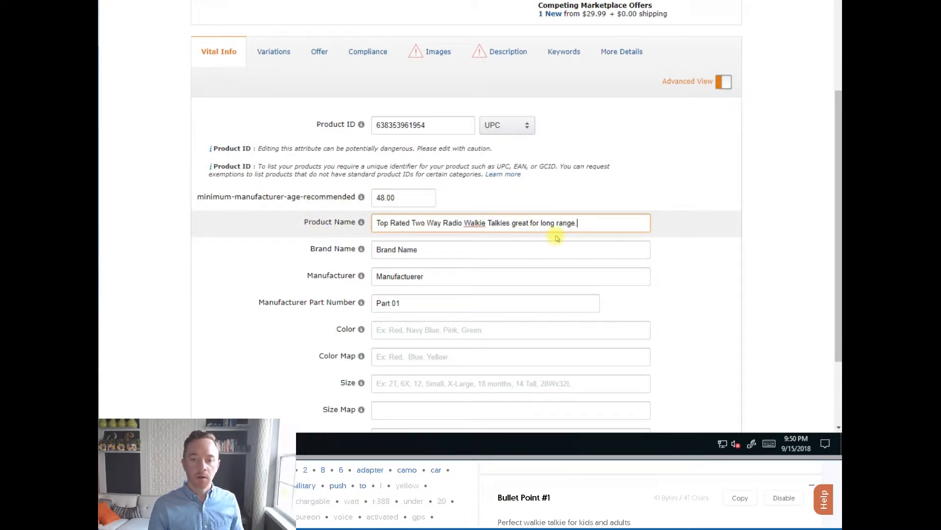
Paste the Seller.Tools keyword description into Seller Central's Product Description.
click(665, 475)
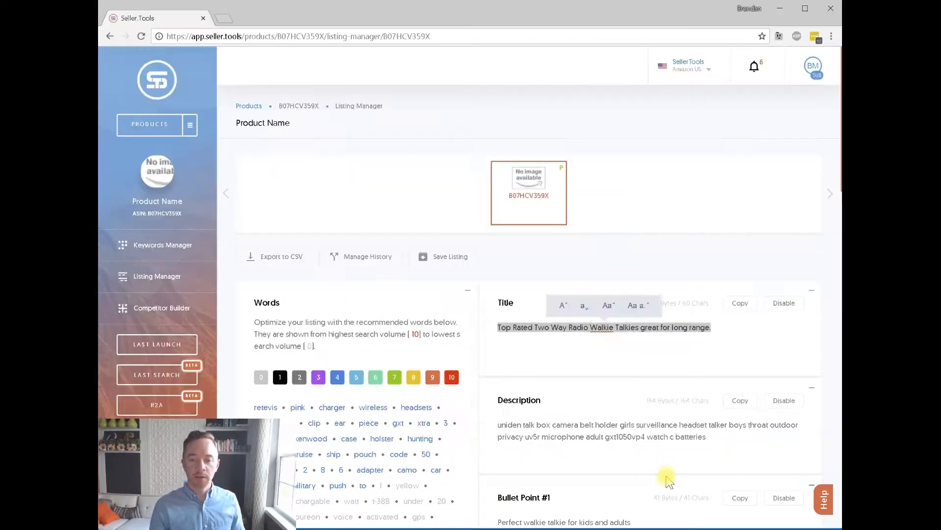
scroll(607, 308, down, 2)
triple_click(595, 259)
key(ctrl+c)
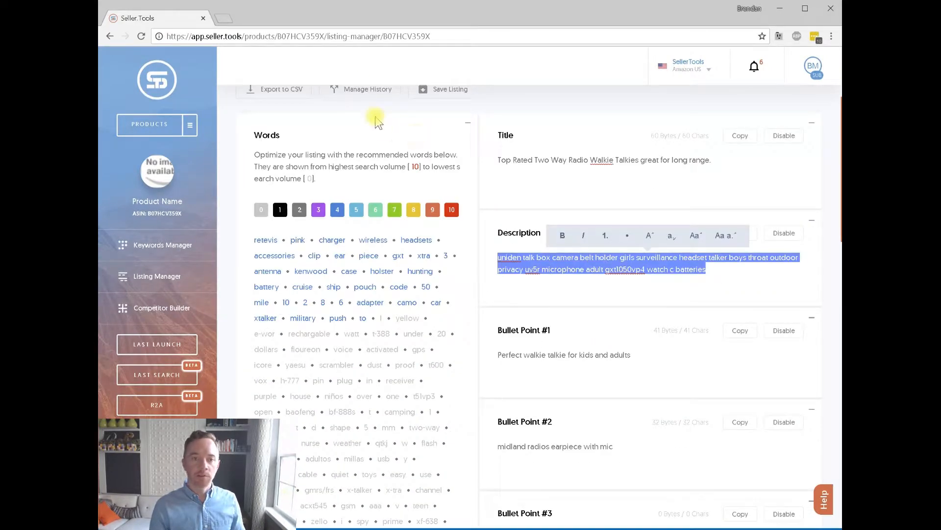
key(alt+Tab)
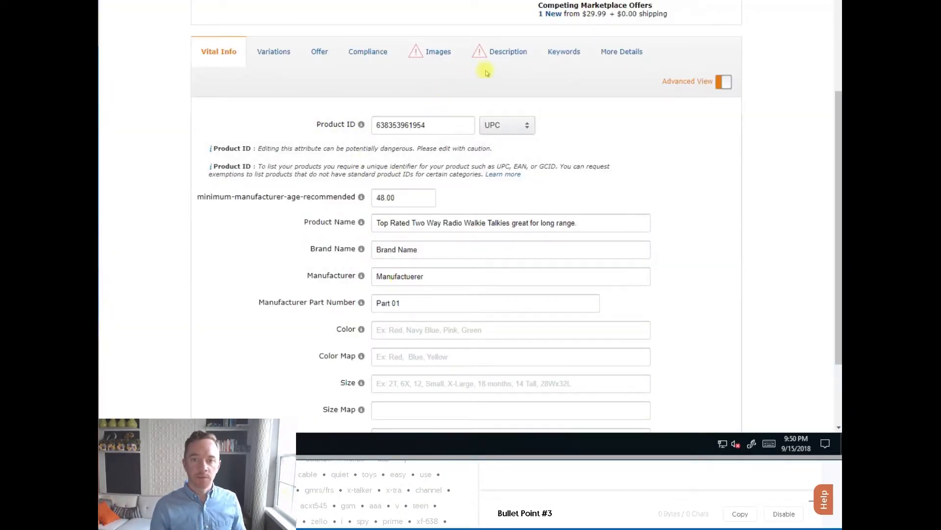
click(488, 57)
click(433, 160)
key(ctrl+v)
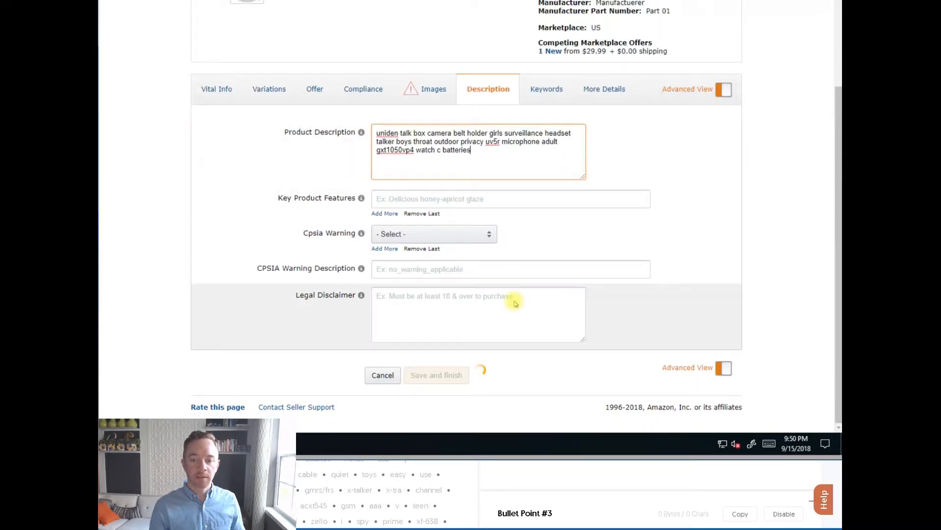
triple_click(616, 362)
key(ctrl+c)
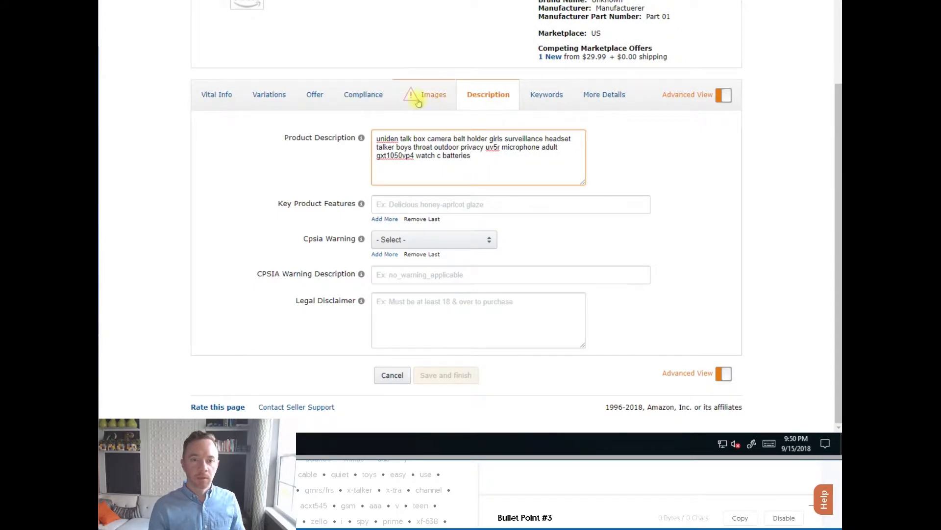
click(269, 94)
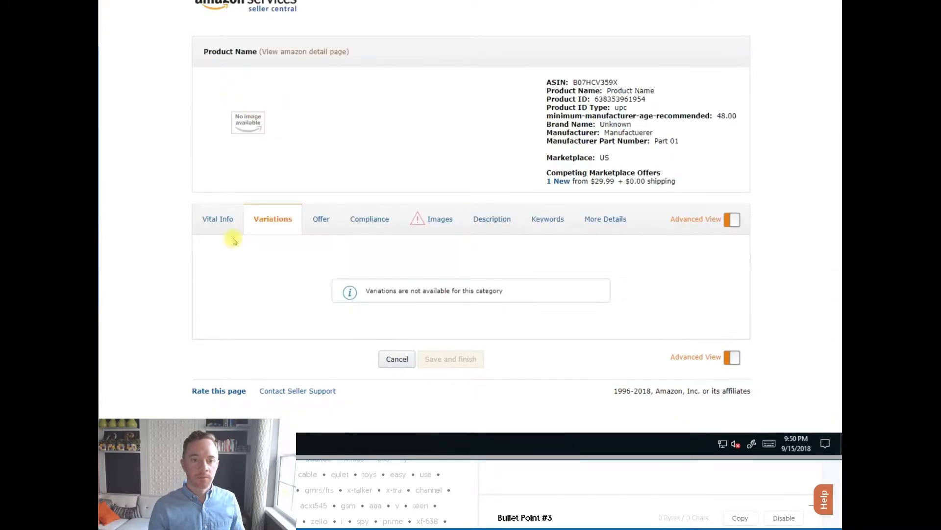
Add 'Perfect walkie talkie for kids and adults' as the first key product feature.
click(480, 227)
scroll(468, 234, down, 3)
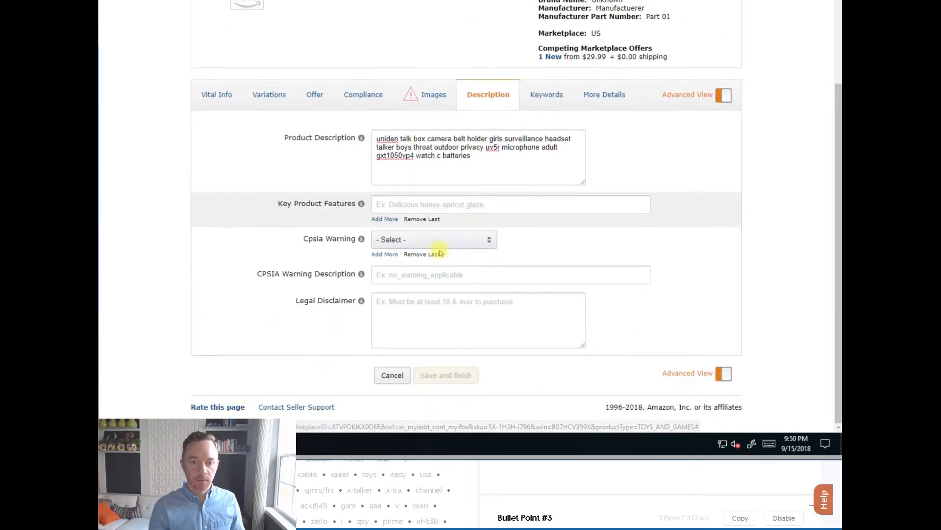
click(399, 206)
key(ctrl+v)
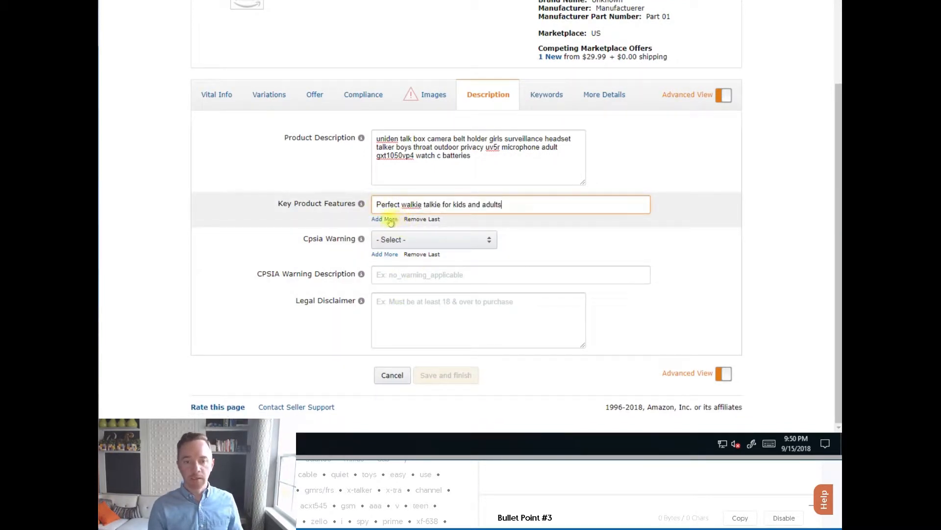
drag(537, 206, 346, 205)
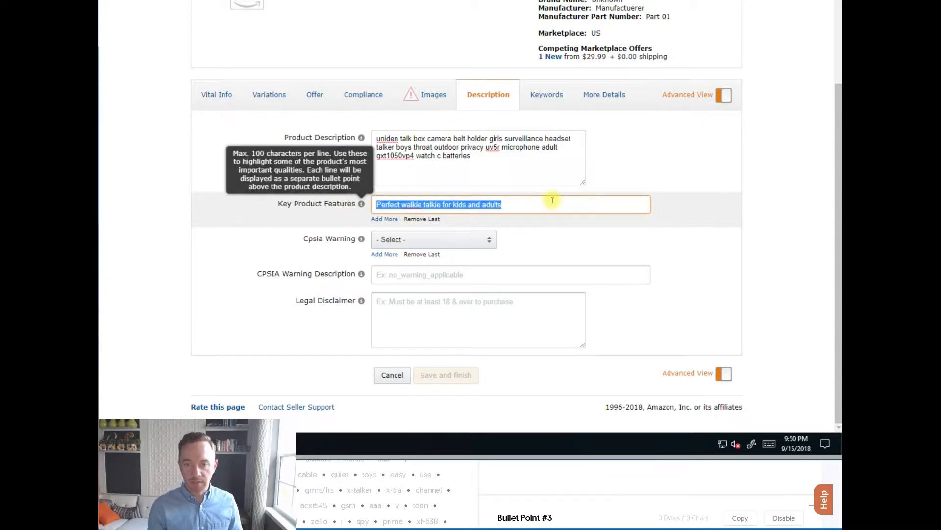
click(502, 205)
Add Bullet Point #2, 'midland radios earpiece with mic', as a second key feature.
click(634, 471)
scroll(618, 431, down, 3)
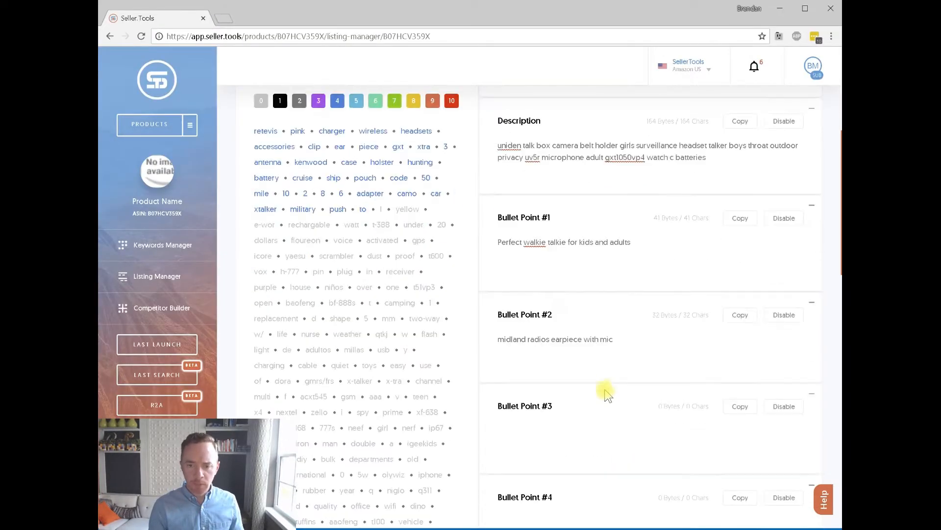
triple_click(519, 340)
key(ctrl+c)
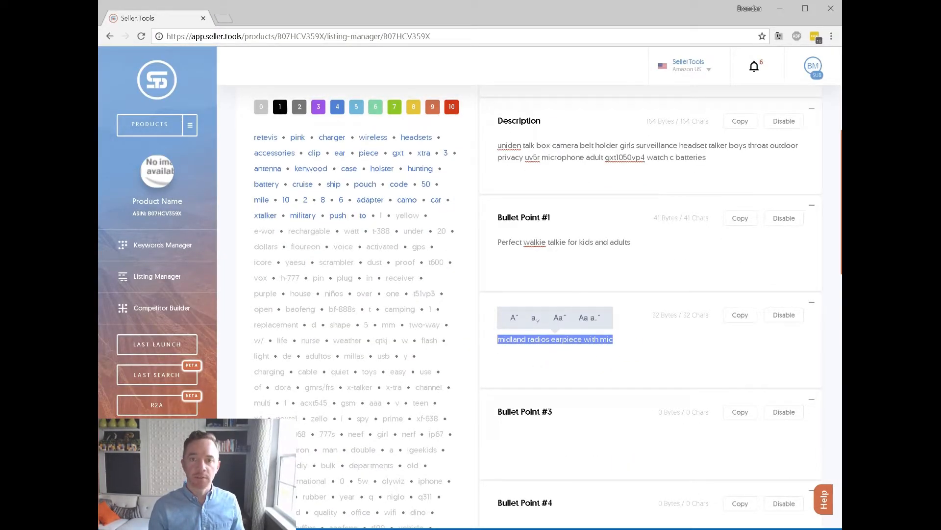
key(alt+Tab)
click(384, 216)
click(414, 225)
key(ctrl+v)
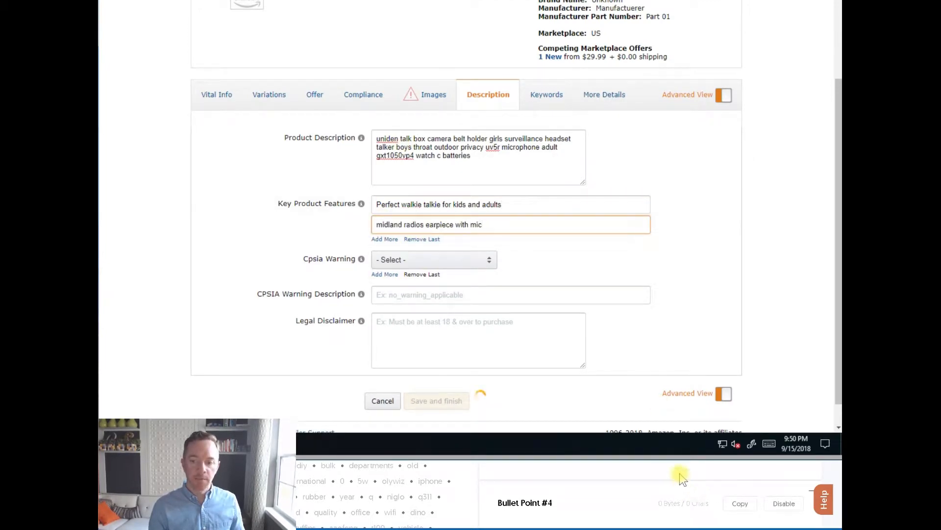
click(681, 478)
scroll(610, 343, down, 10)
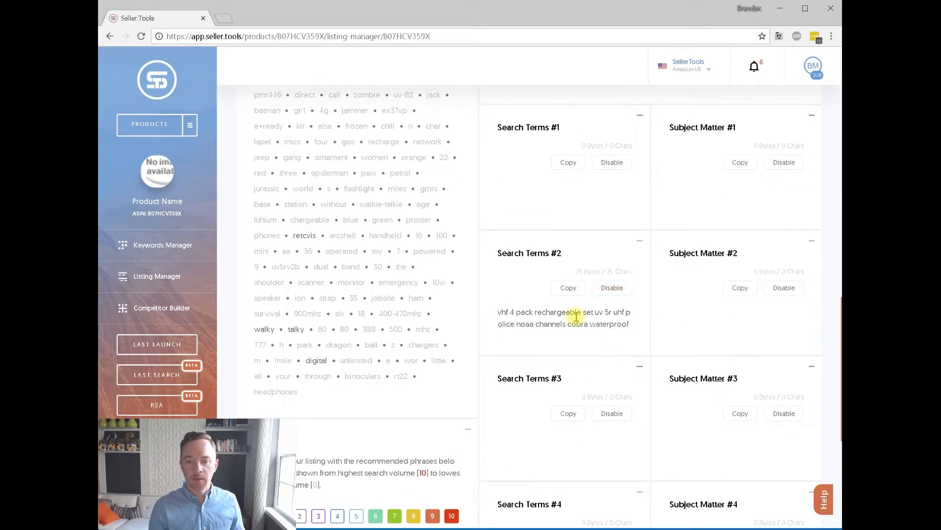
Paste the Search Terms #2 keywords, 'vhf 4 pack rechargeable' through 'cobra waterproof', into Search Terms.
triple_click(576, 317)
key(alt+Tab)
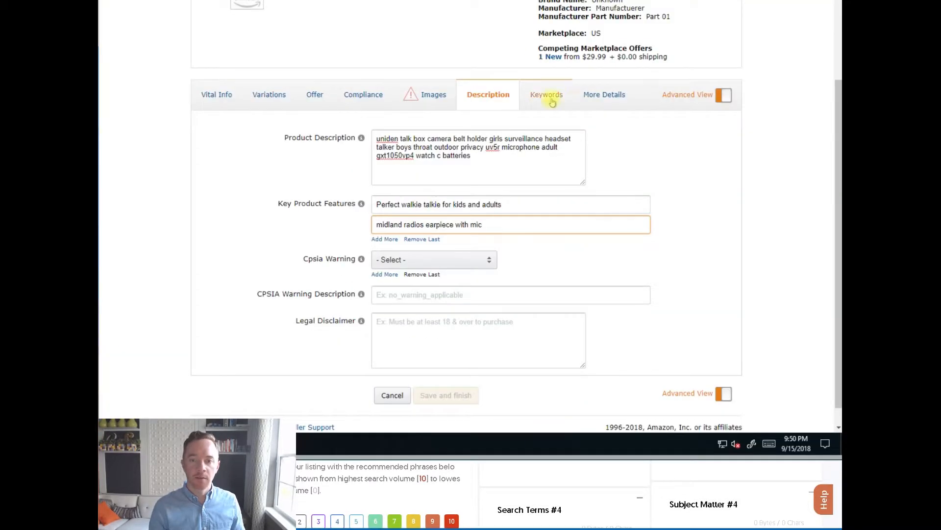
click(549, 95)
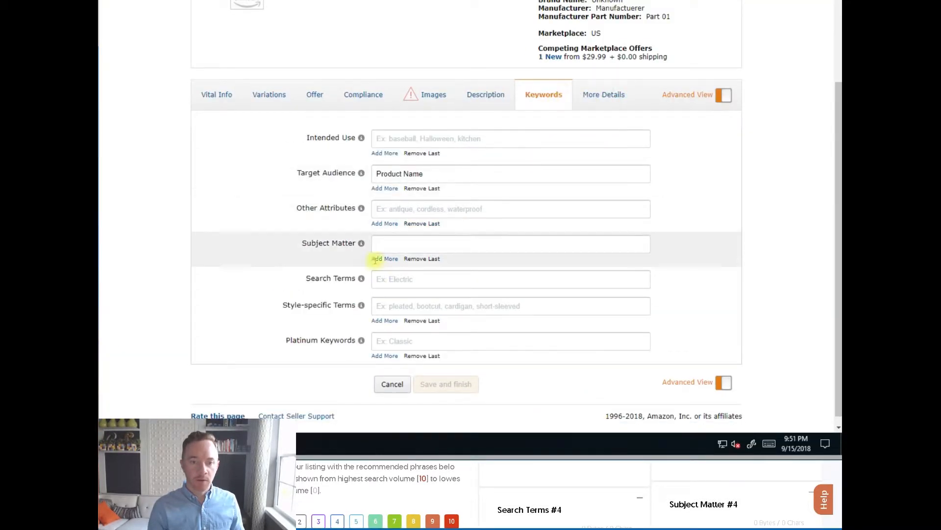
click(406, 280)
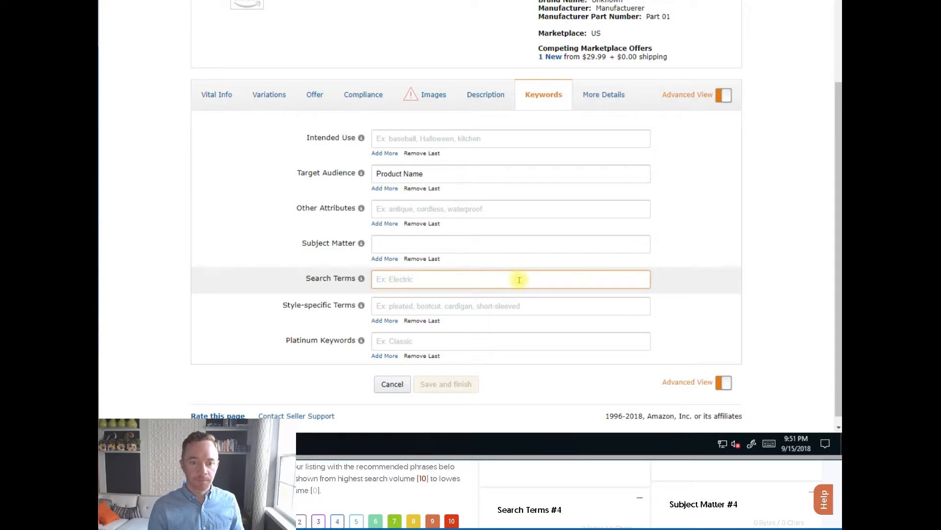
key(ctrl+v)
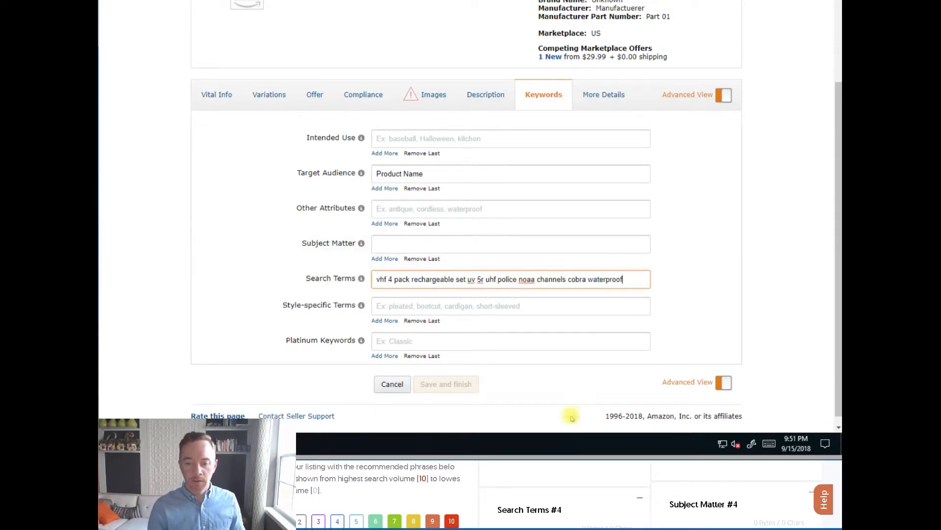
scroll(610, 422, down, 5)
scroll(610, 422, up, 6)
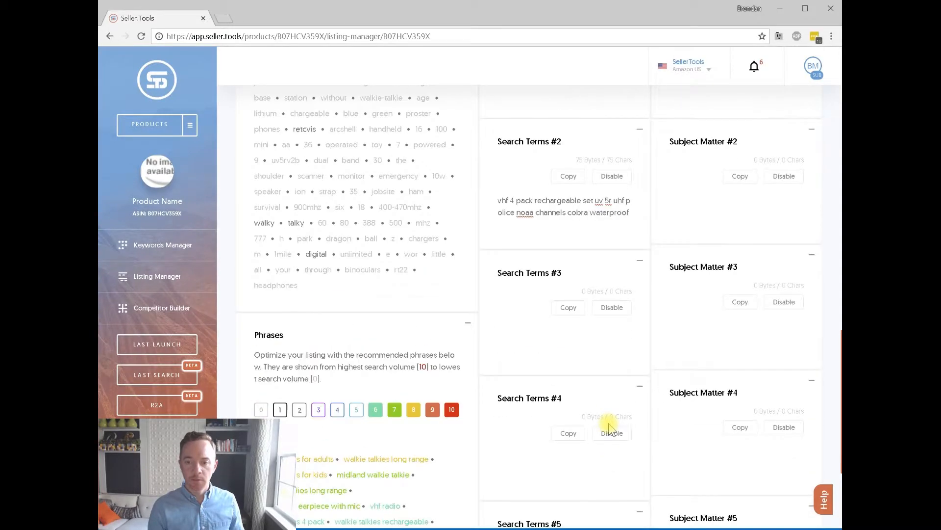
scroll(610, 426, up, 15)
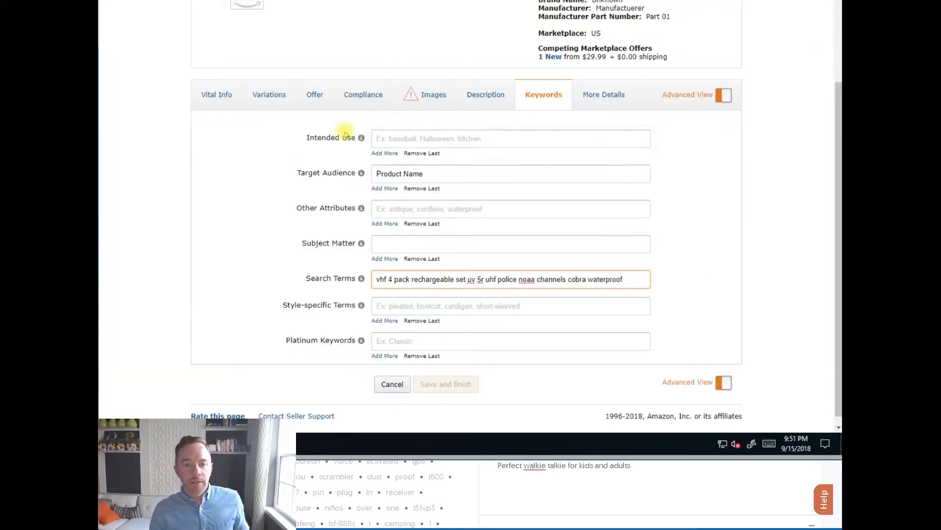
Review the listing's Variations, Offer and Vital Info sections.
click(267, 102)
click(318, 219)
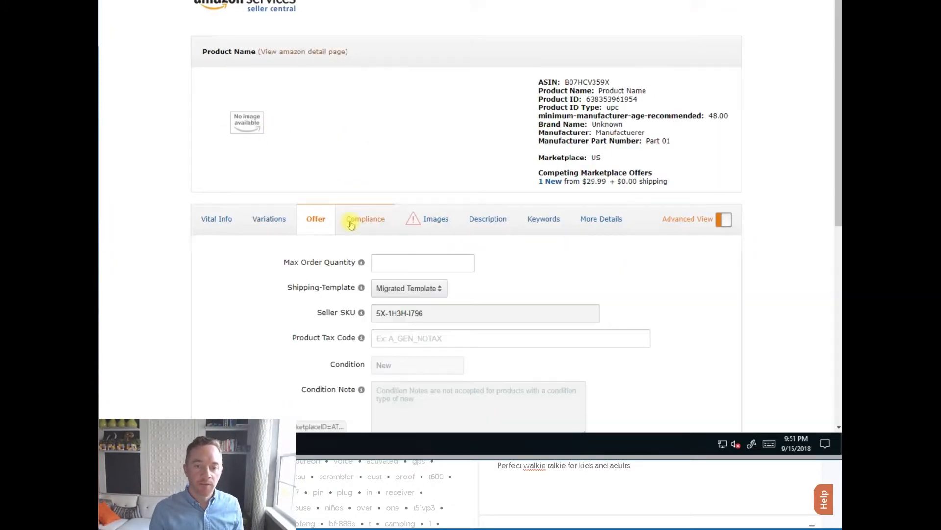
scroll(347, 224, down, 7)
scroll(325, 245, up, 7)
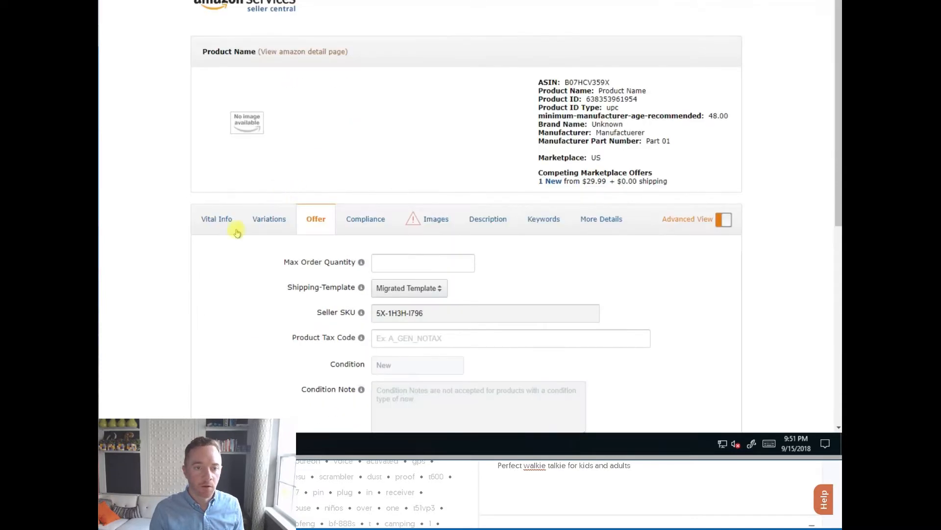
click(214, 229)
scroll(330, 231, down, 3)
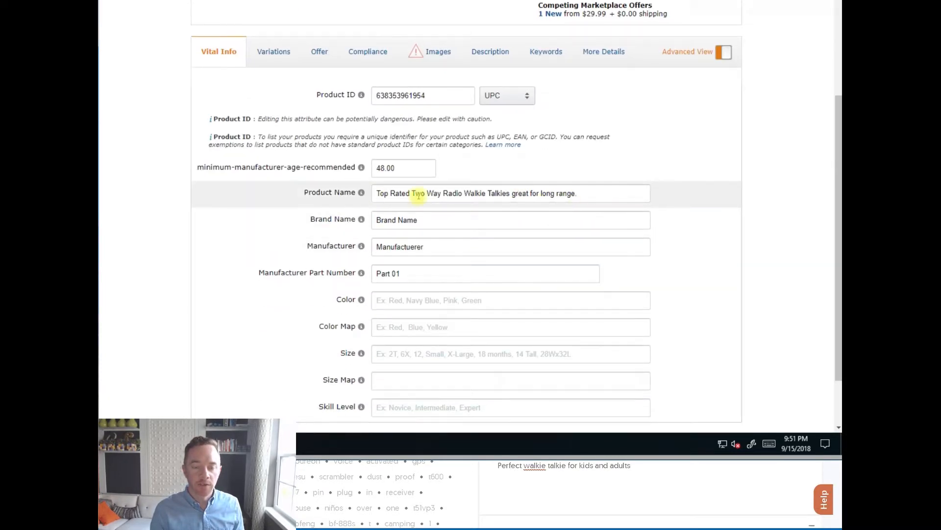
scroll(418, 181, up, 1)
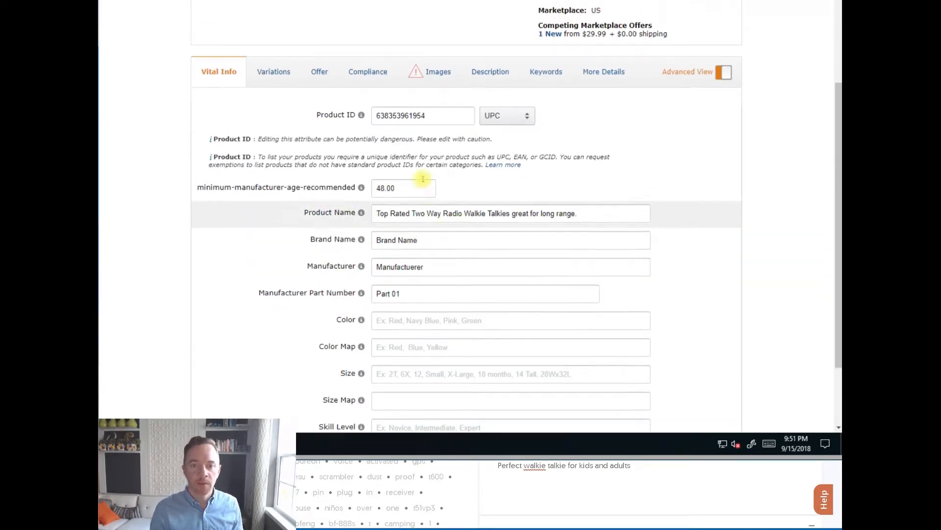
Review the Description and Keywords sections, then check the uploaded yellow main product image.
click(490, 108)
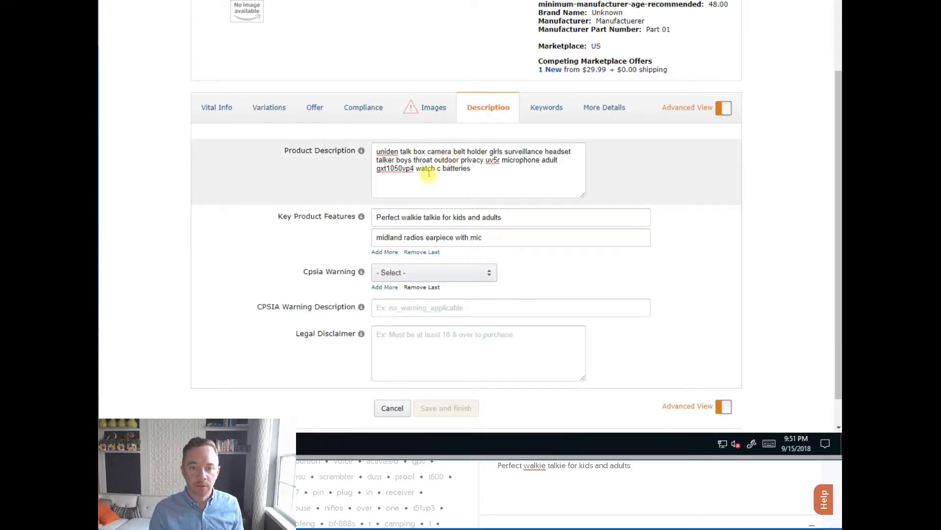
click(541, 108)
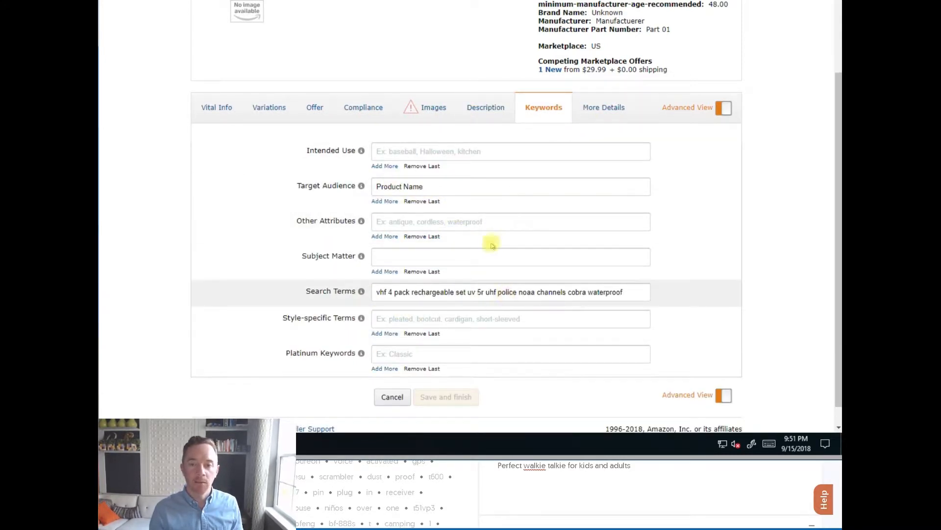
scroll(493, 245, up, 2)
click(427, 225)
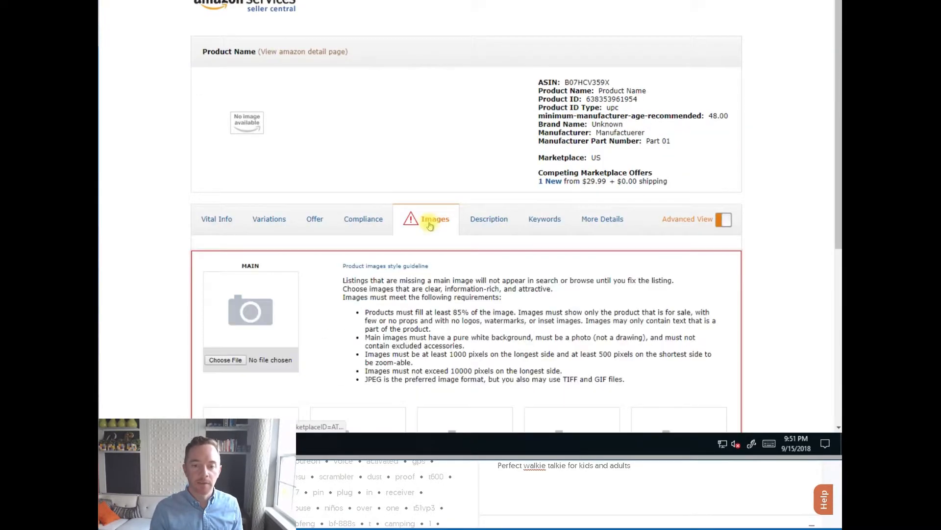
scroll(471, 300, down, 3)
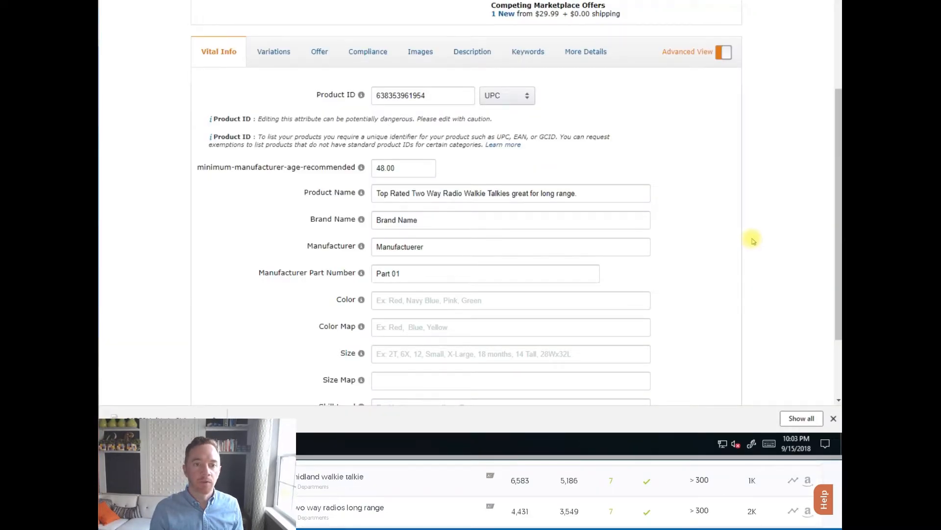
scroll(753, 241, up, 1)
click(417, 107)
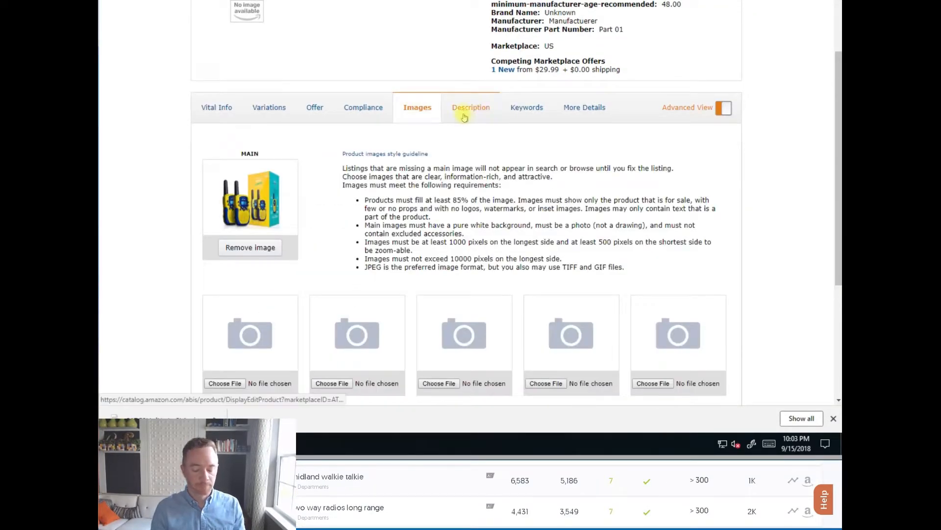
scroll(280, 182, down, 4)
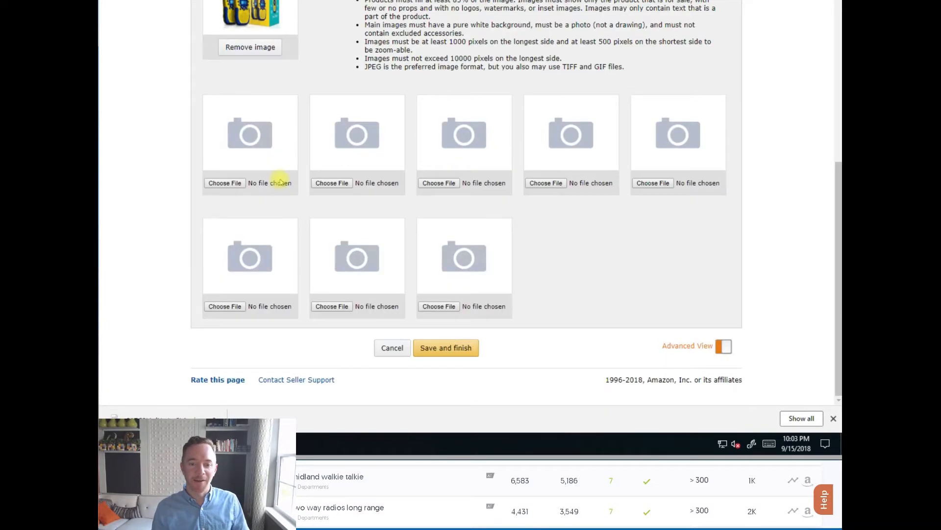
scroll(314, 169, up, 6)
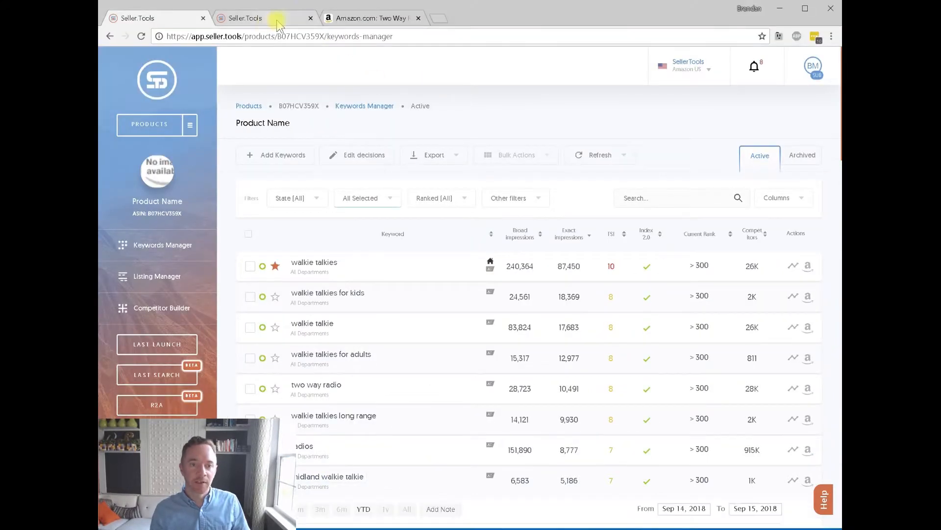
Reload the live Amazon.com product page and check the new title and both bullets.
click(368, 19)
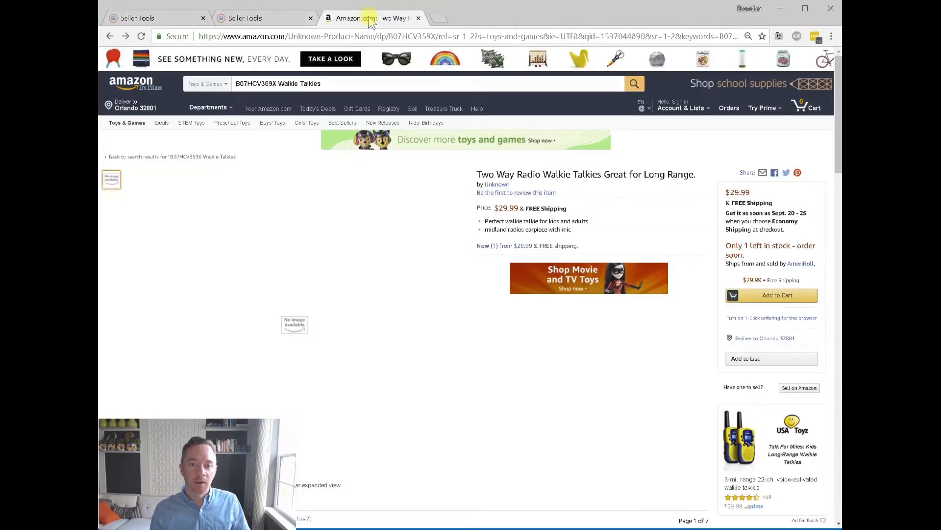
key(F5)
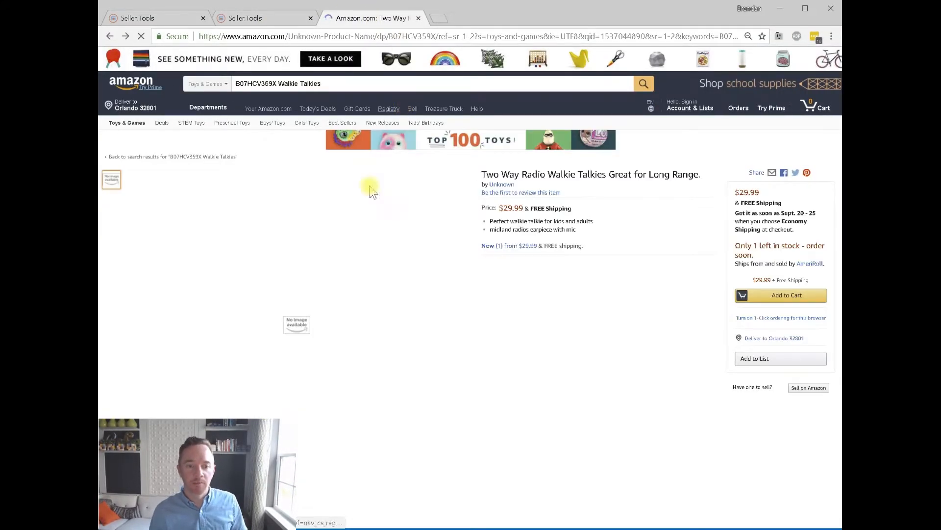
drag(489, 177, 666, 180)
click(661, 184)
drag(597, 224, 580, 233)
click(498, 230)
click(580, 234)
scroll(529, 231, down, 15)
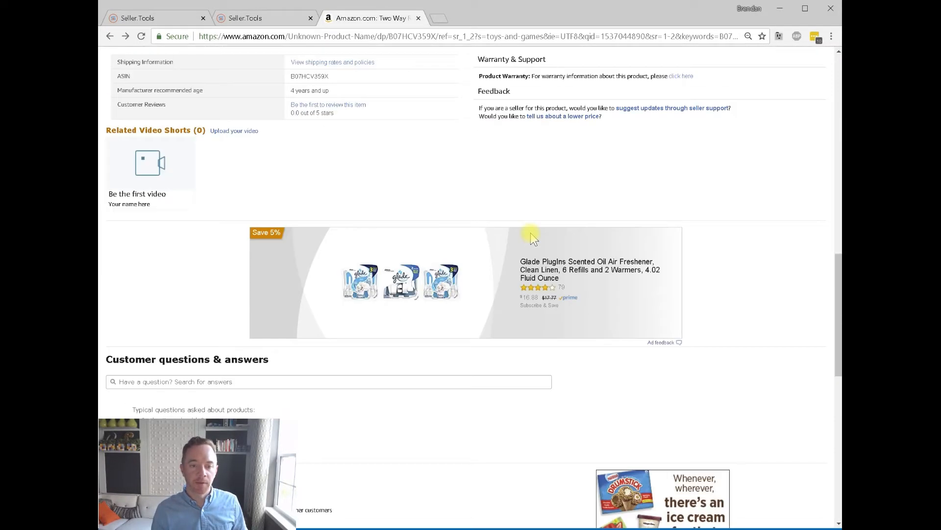
scroll(524, 230, up, 8)
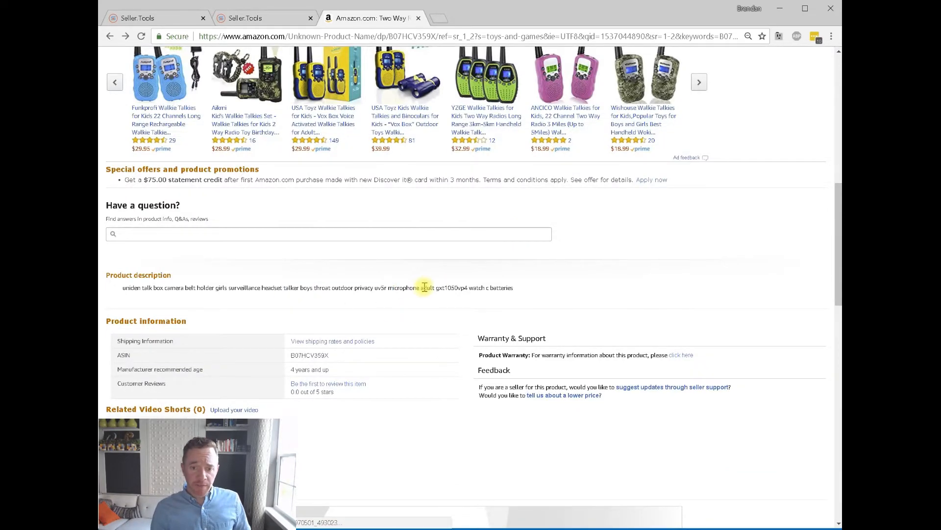
scroll(426, 295, up, 10)
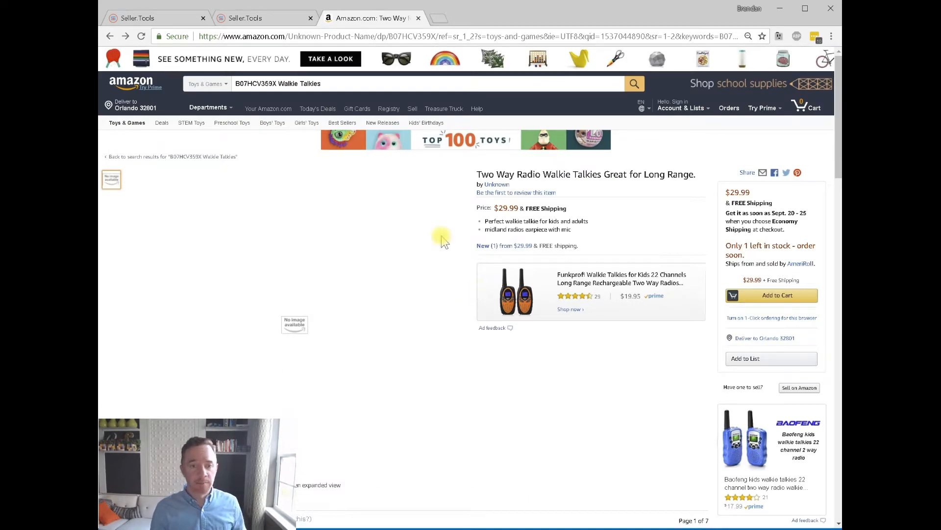
Return from the ASIN search to the Seller.Tools Keywords Manager's refresh options.
click(351, 86)
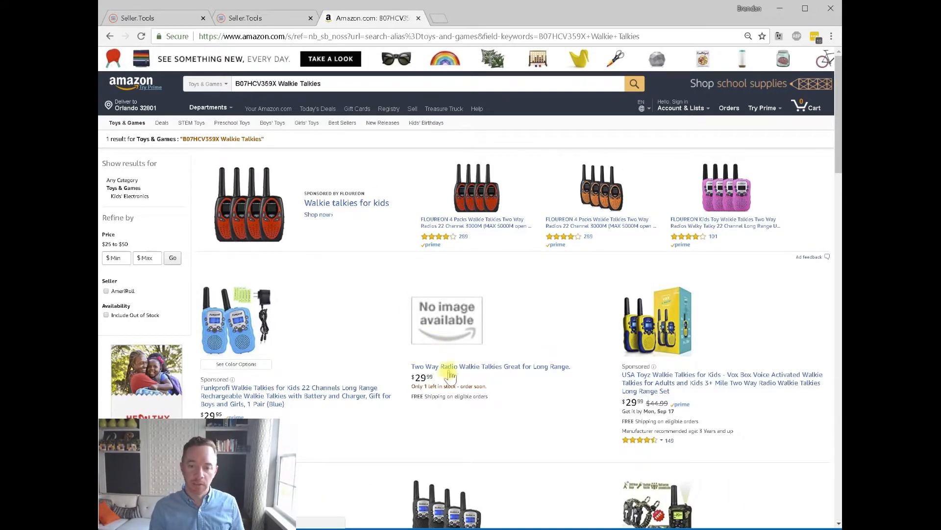
click(110, 36)
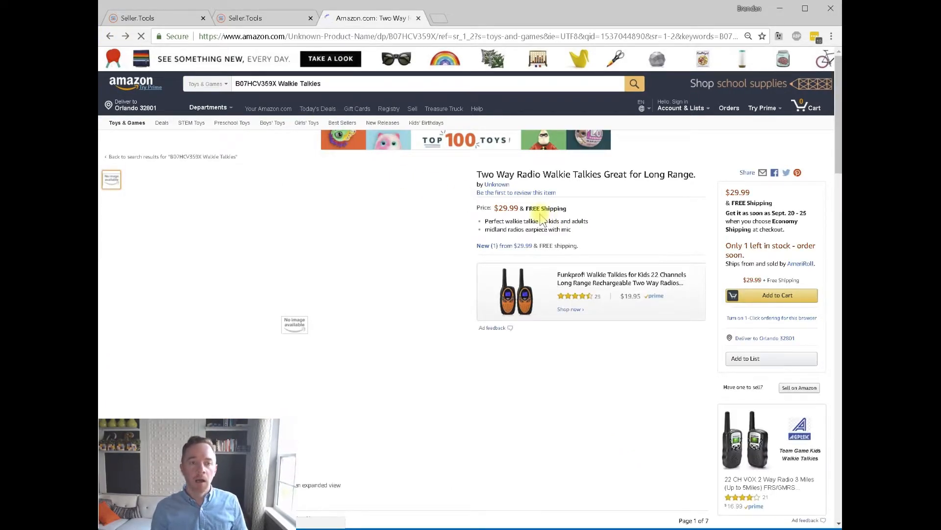
click(147, 18)
click(622, 156)
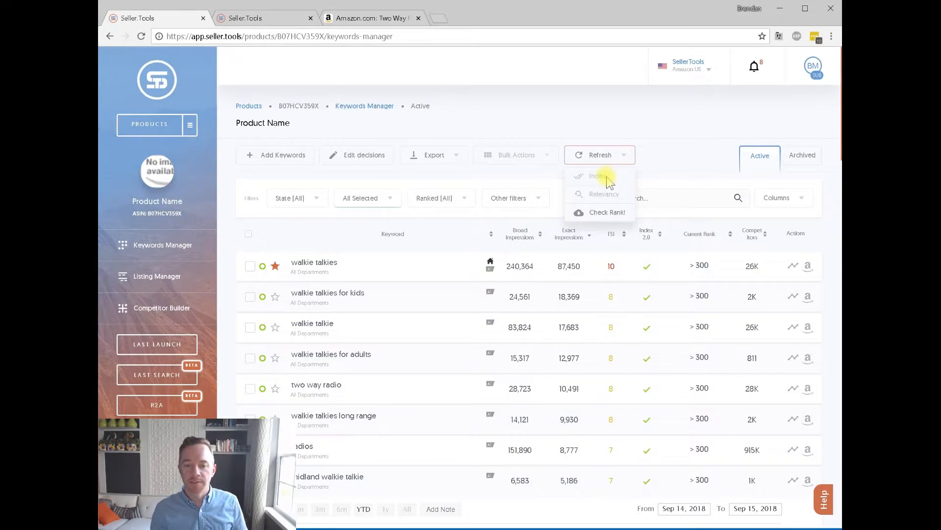
Scan the Keywords Manager Index column, noting walkie and talkies are unindexed, then return to Listing Manager.
click(696, 162)
scroll(646, 183, down, 2)
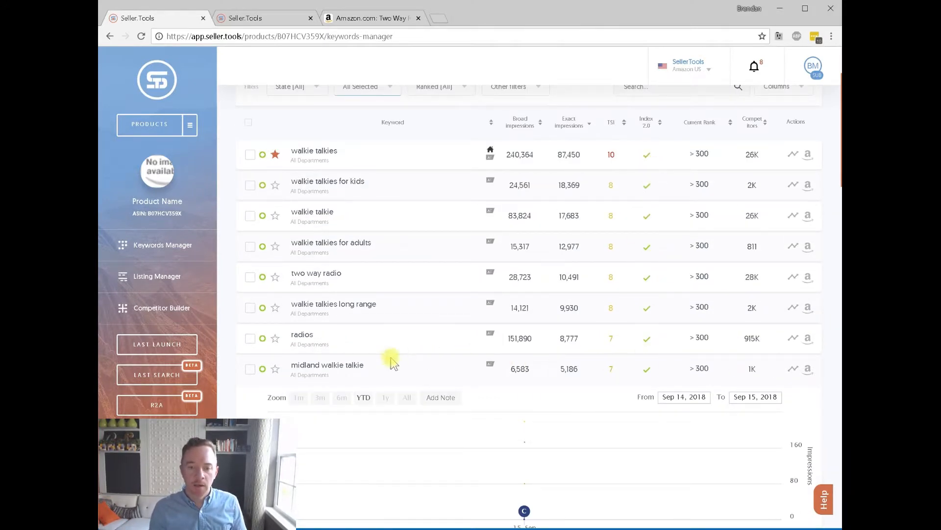
scroll(466, 316, down, 9)
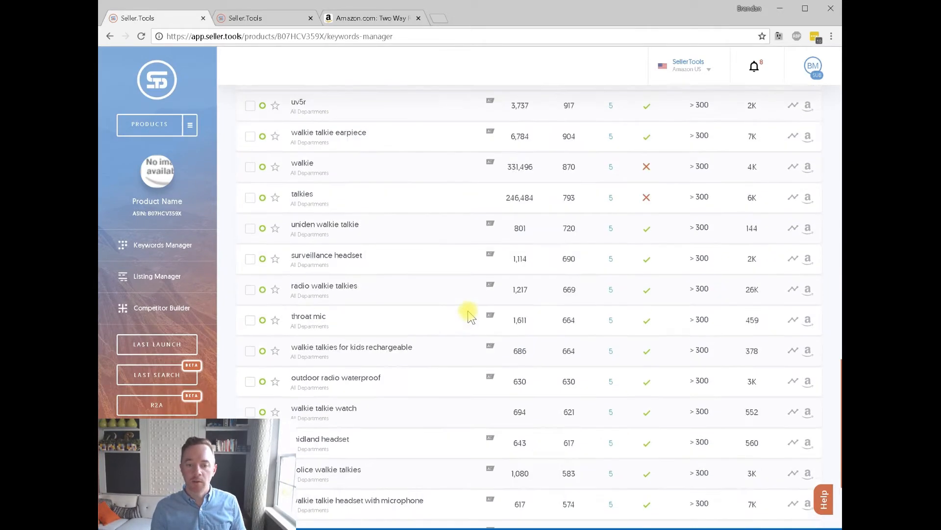
scroll(468, 315, up, 2)
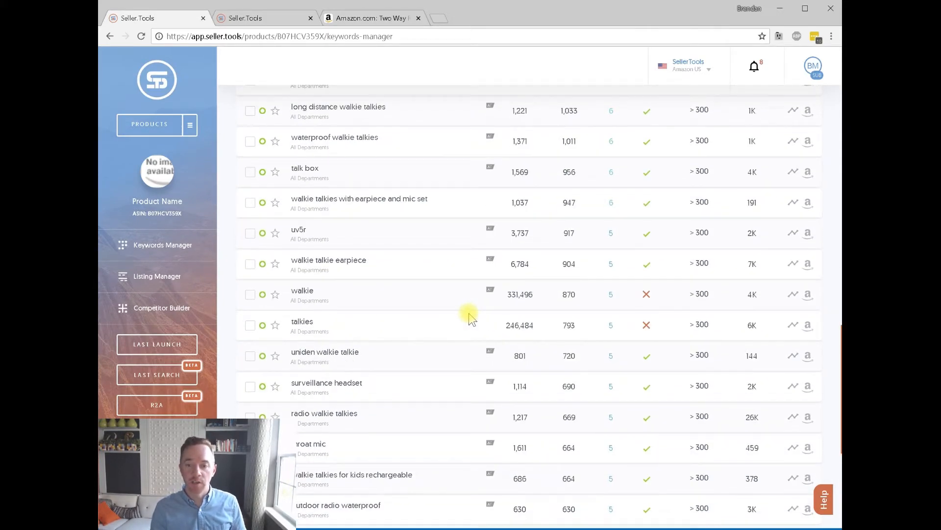
scroll(478, 321, up, 10)
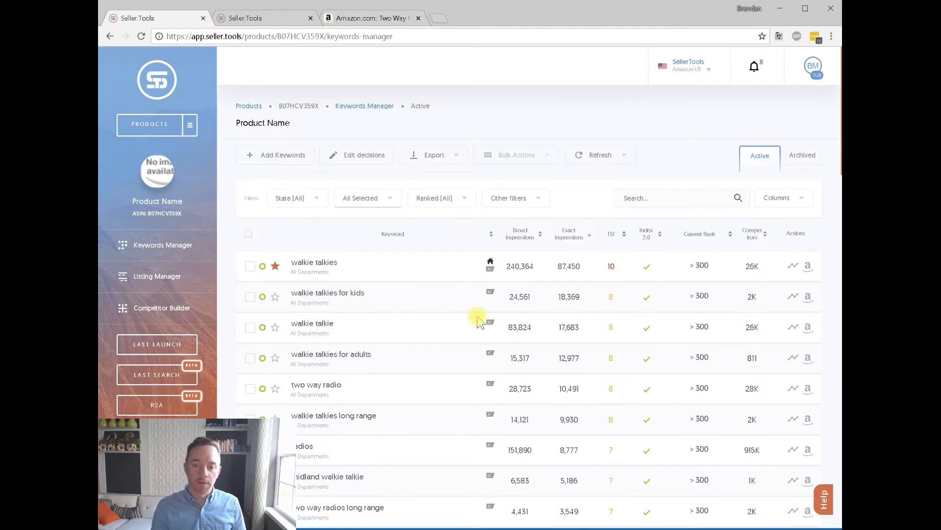
scroll(478, 318, up, 1)
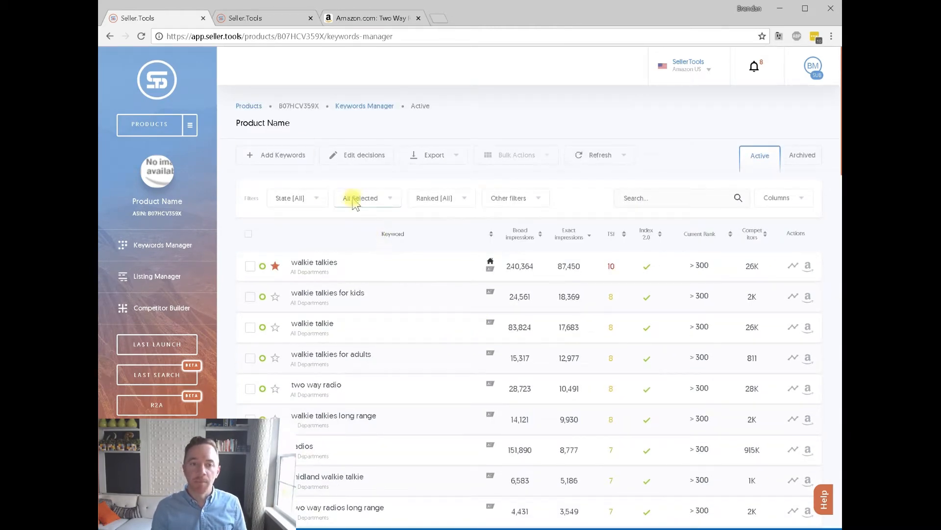
click(184, 277)
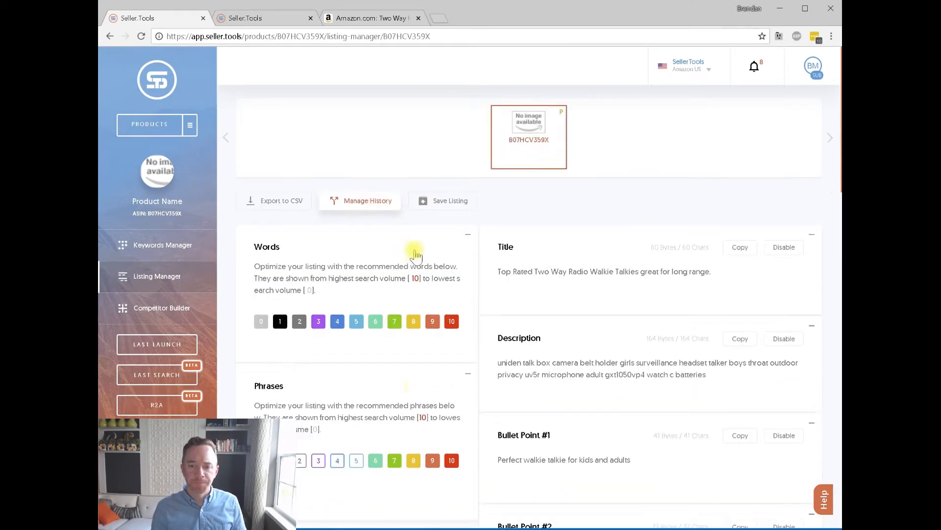
Toggle the Words panel volume filters, leaving levels 7–10 with no recommended words listed.
scroll(453, 274, down, 1)
click(433, 267)
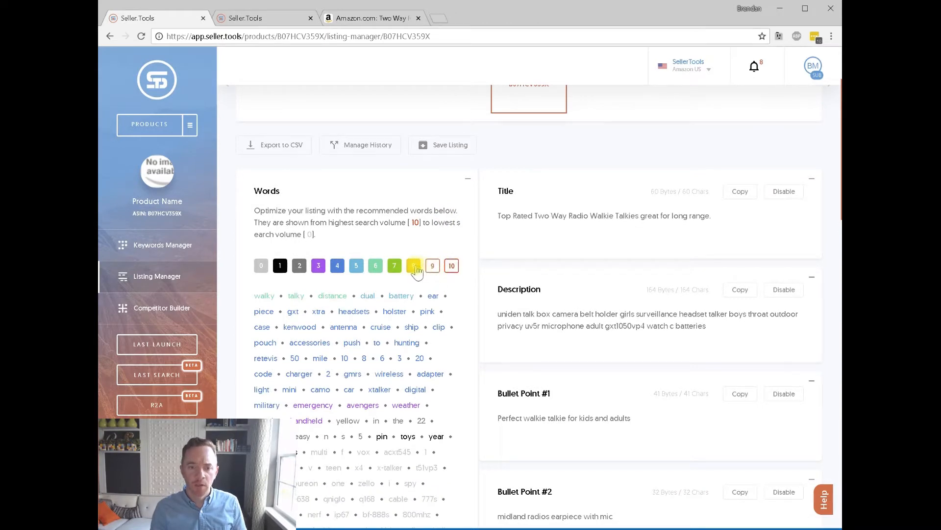
click(395, 268)
click(375, 268)
click(357, 270)
click(336, 269)
click(318, 269)
click(300, 269)
click(278, 270)
click(432, 270)
click(378, 266)
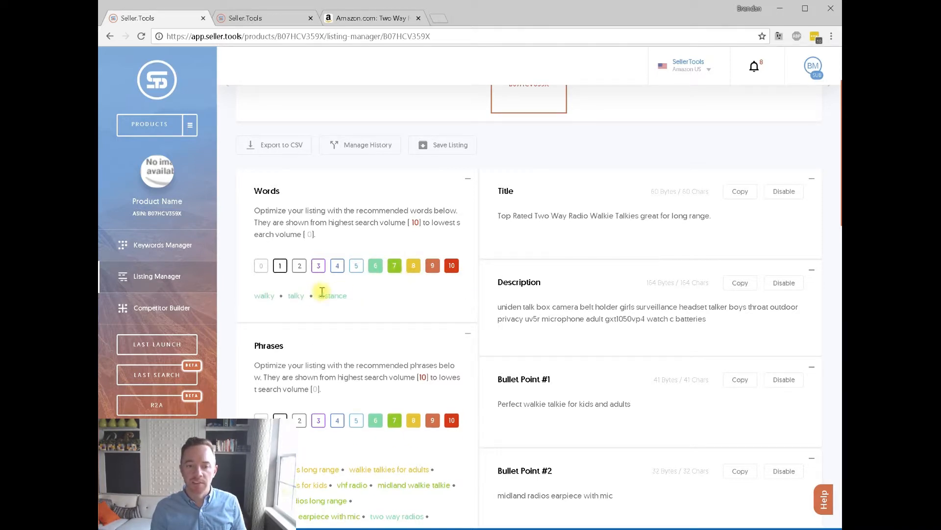
click(374, 270)
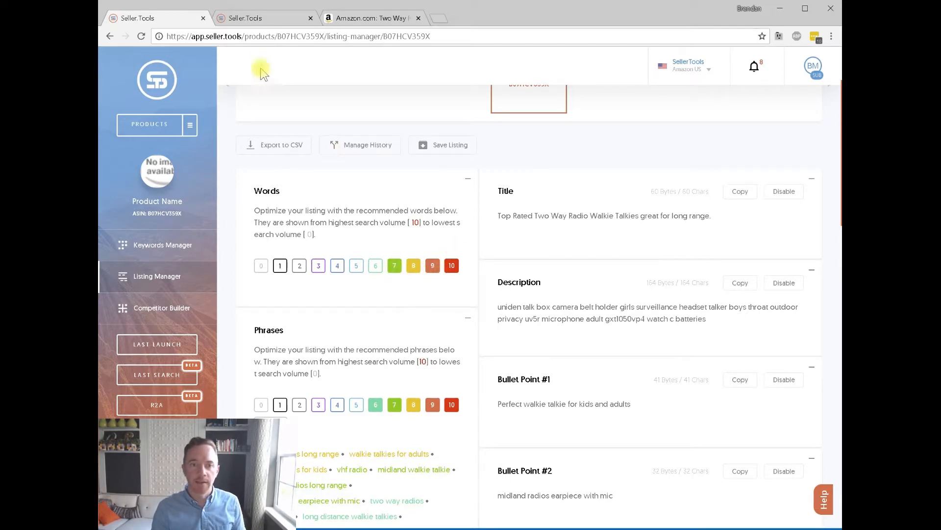
Switch to the second Seller.Tools tab and back to the B07HCV359X listing manager.
click(282, 18)
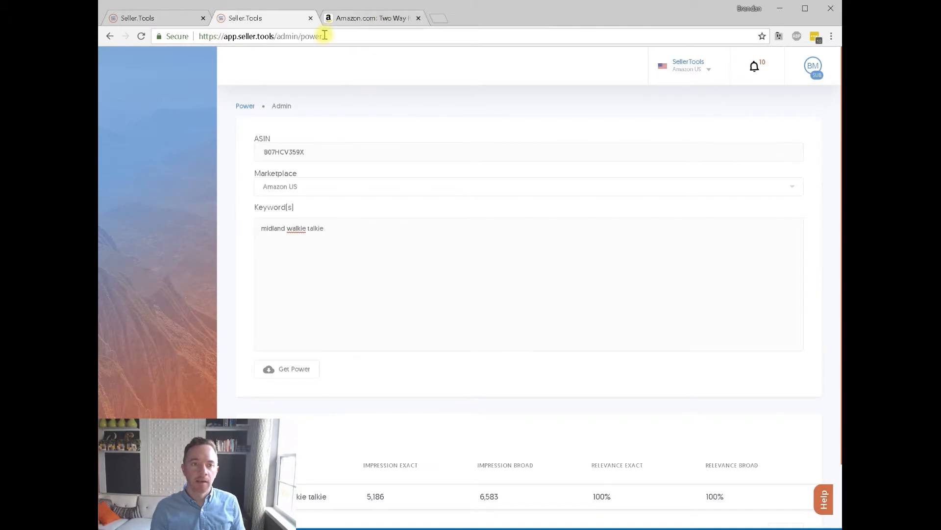
click(162, 18)
scroll(460, 224, up, 3)
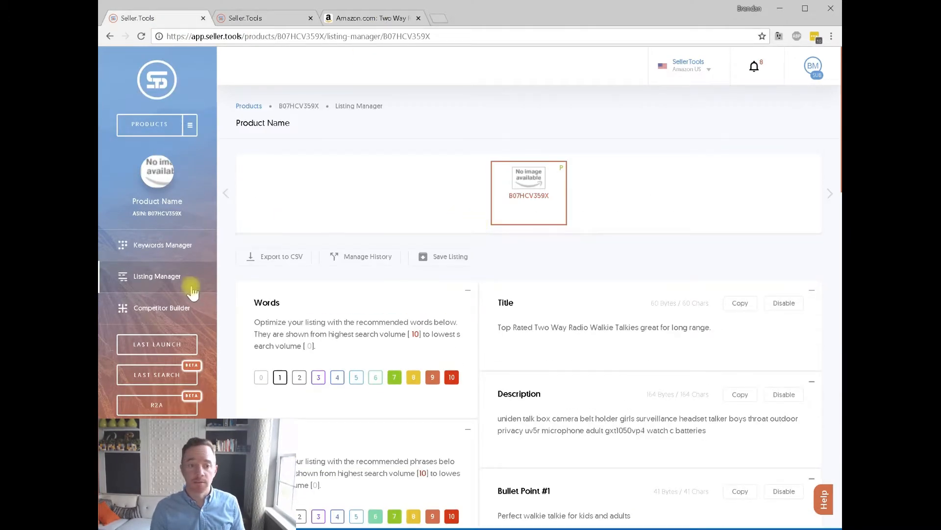
In Keywords Manager, filter the keyword list to Index 2.0 Not indexed.
click(183, 244)
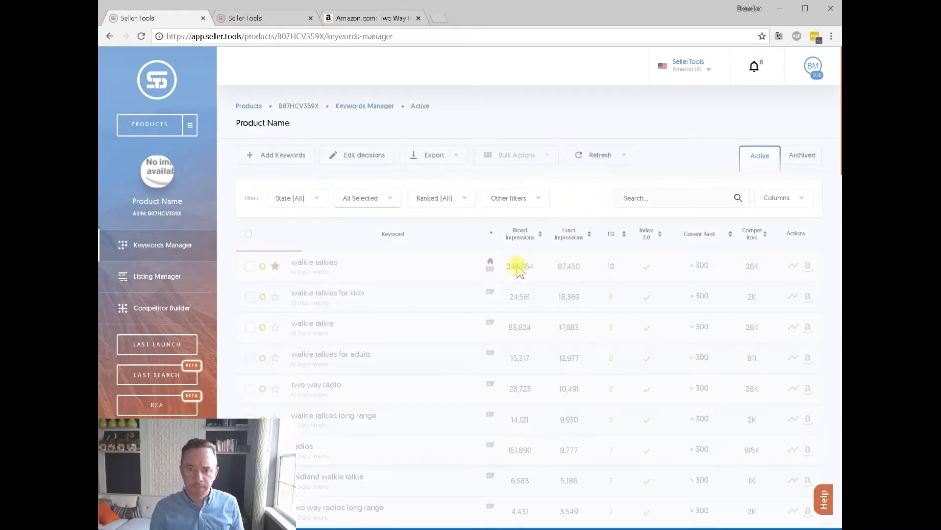
click(510, 201)
mouse_move(527, 259)
click(631, 294)
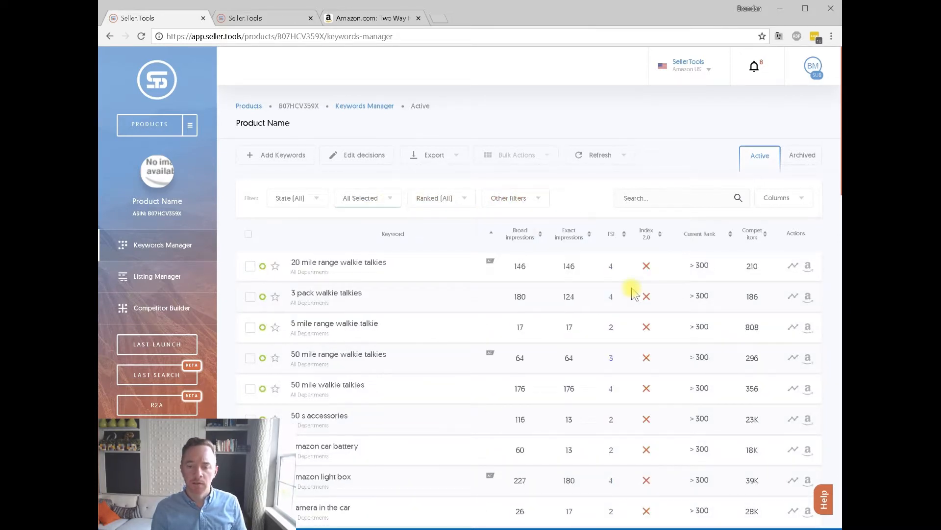
Limit the TSI filter to 10, 8, 7 and 6, then return to Listing Manager.
click(390, 199)
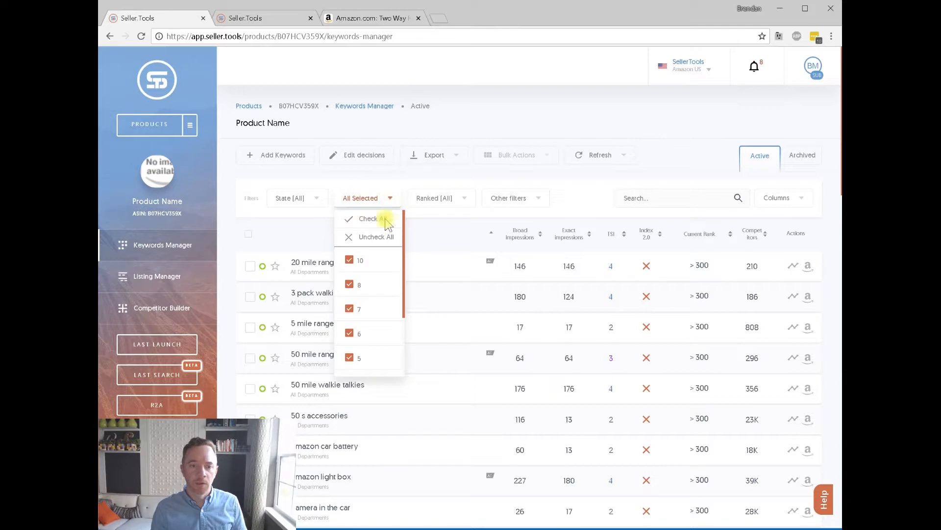
click(379, 238)
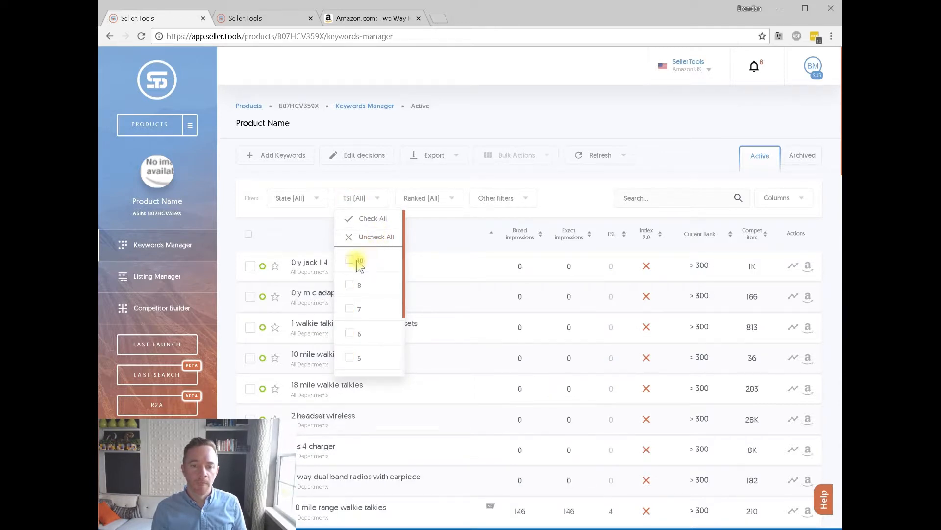
click(358, 264)
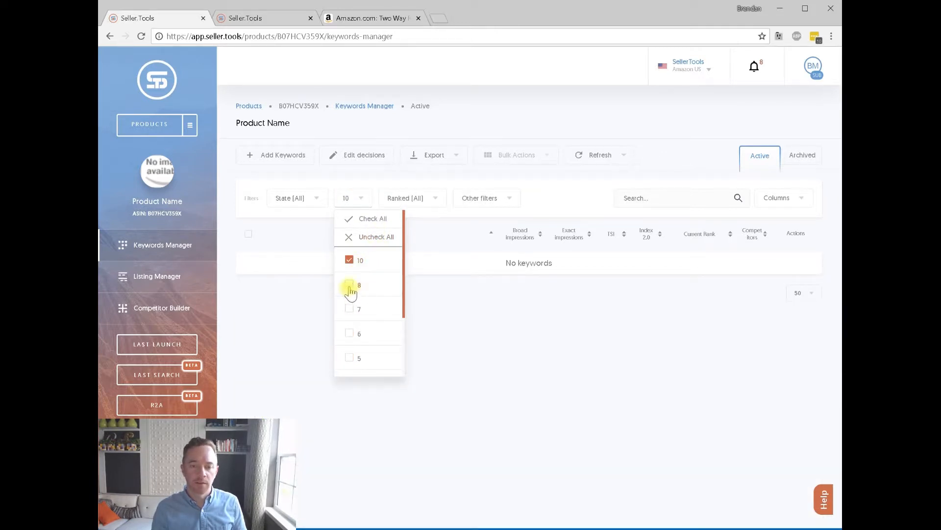
click(351, 309)
click(352, 333)
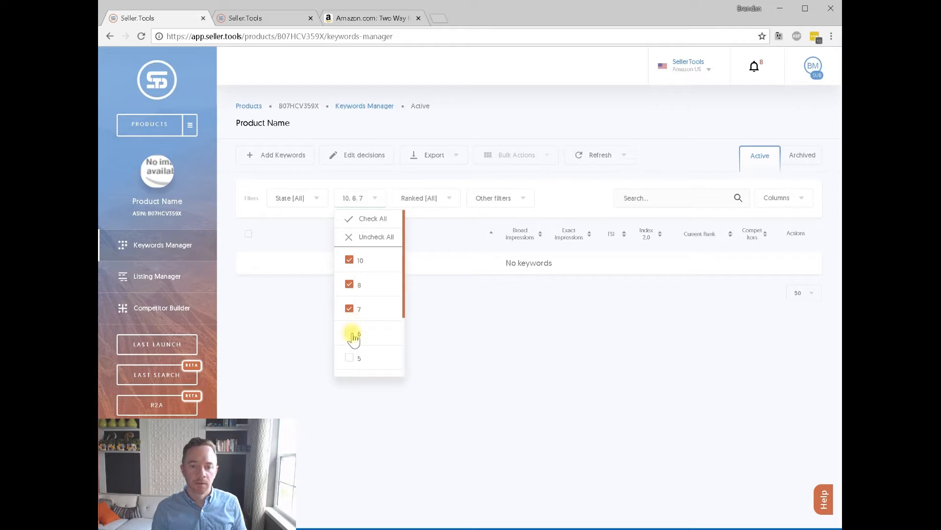
click(424, 368)
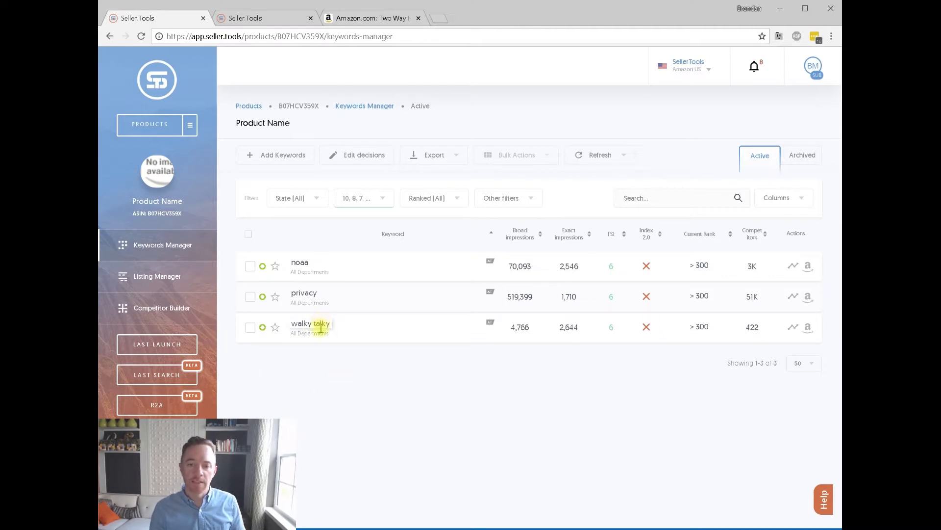
click(383, 197)
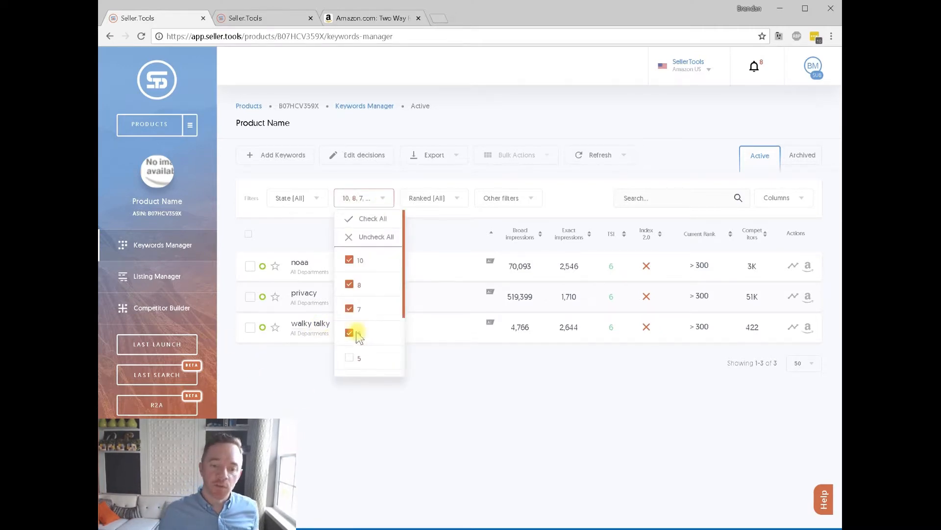
click(456, 392)
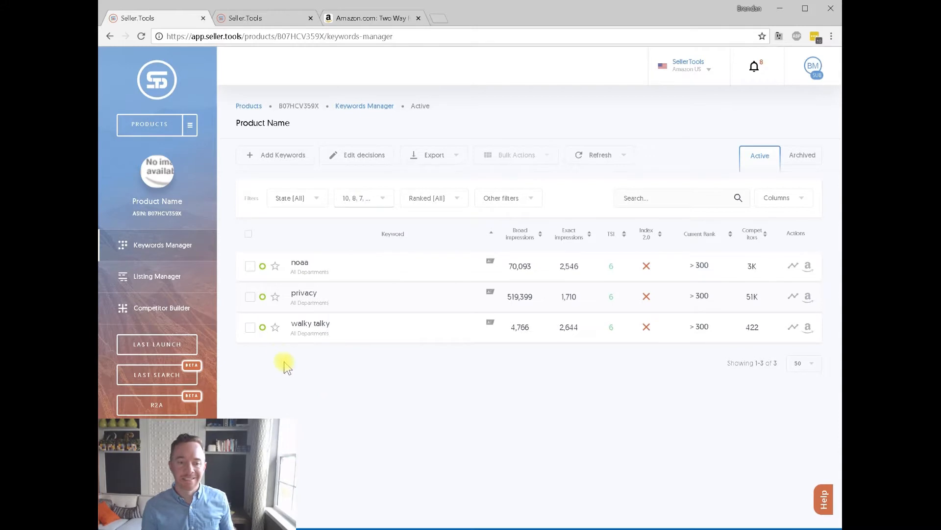
click(170, 278)
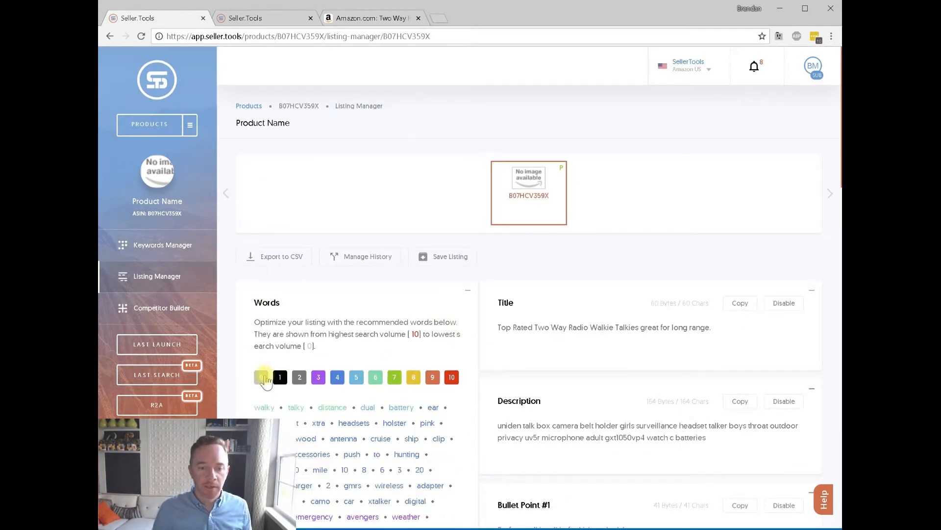
click(261, 378)
click(280, 377)
click(299, 377)
click(318, 377)
click(337, 377)
click(357, 377)
click(394, 377)
click(413, 377)
click(433, 377)
click(451, 377)
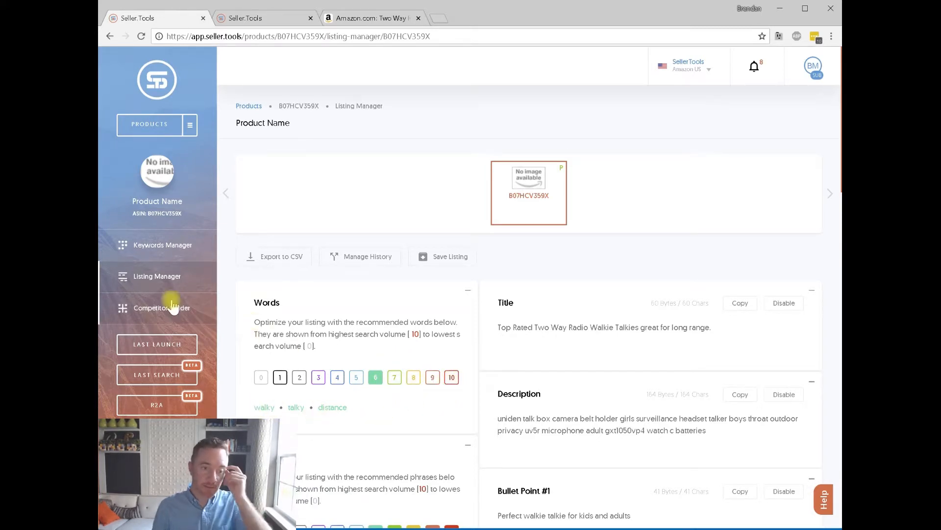
scroll(407, 330, down, 1)
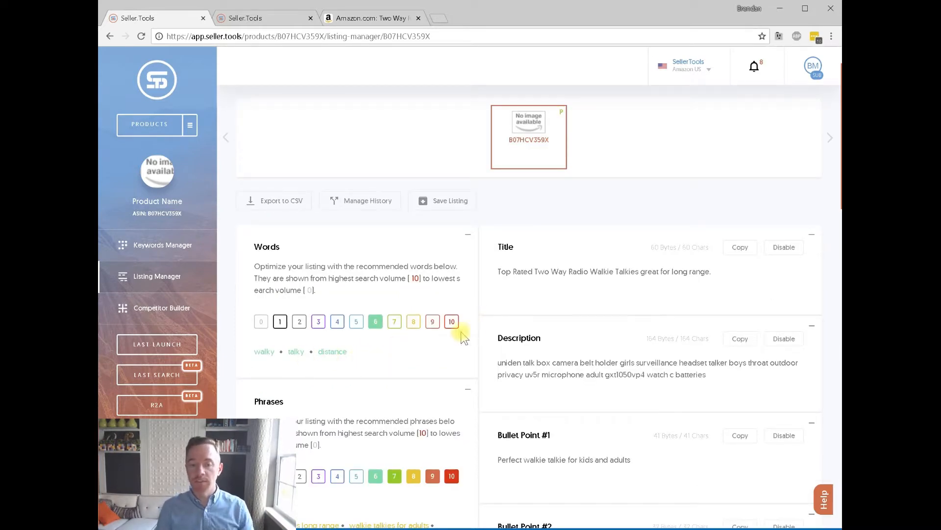
drag(380, 357, 256, 356)
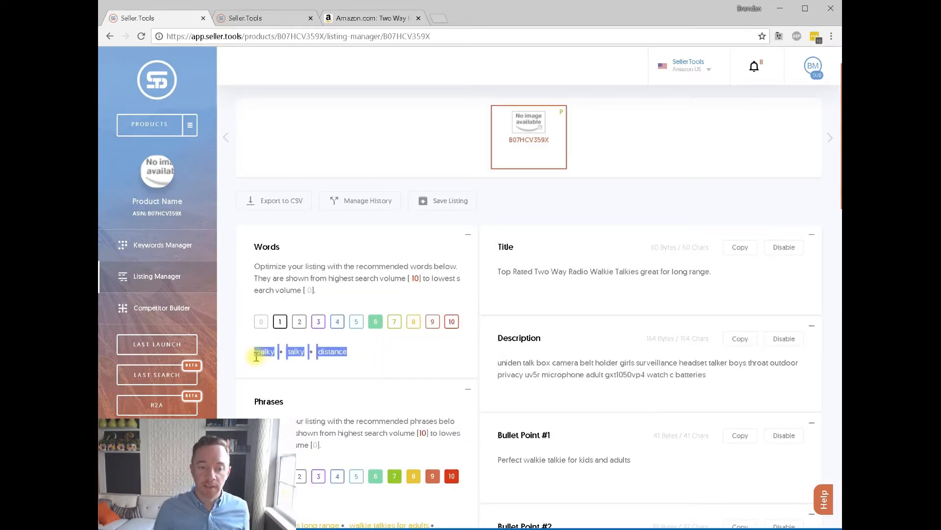
click(157, 245)
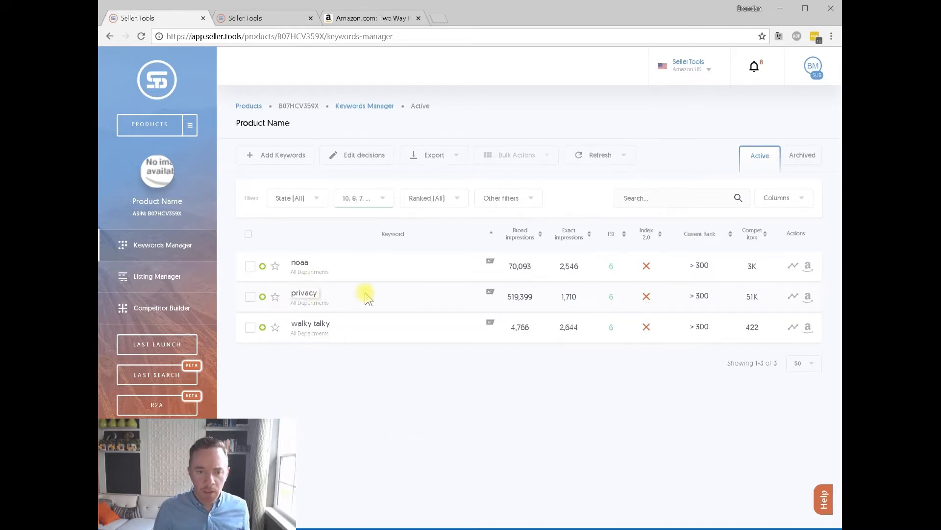
click(184, 288)
scroll(365, 338, down, 2)
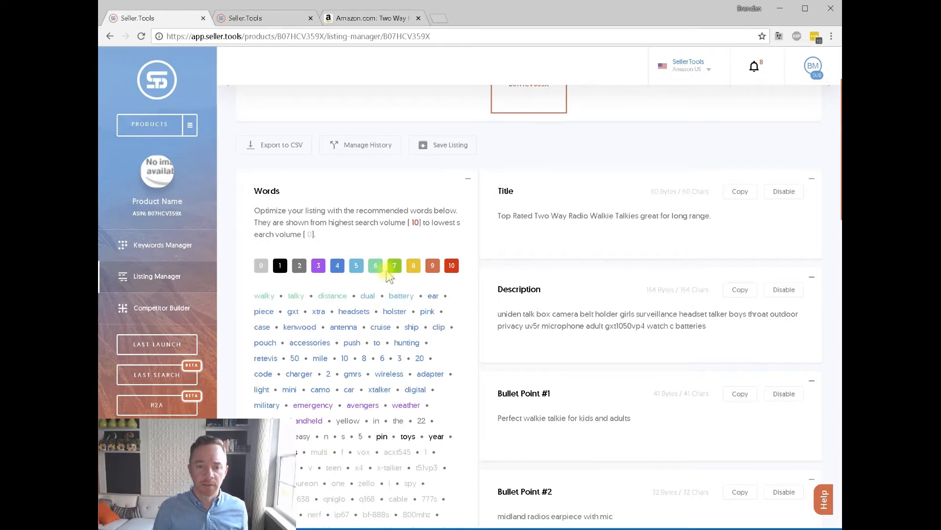
Hide every recommended-words level except level 6.
click(413, 265)
click(432, 265)
click(451, 266)
click(356, 266)
click(338, 265)
click(319, 265)
click(299, 266)
click(280, 265)
click(261, 265)
Copy 'walky talky distance' and paste it into Subject Matter #1.
drag(380, 299, 265, 300)
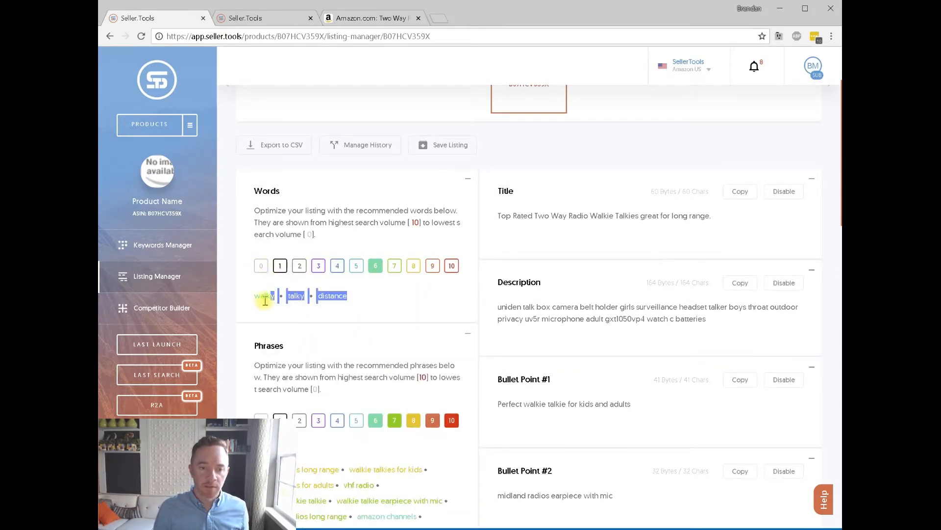
drag(374, 301, 260, 300)
mouse_move(256, 300)
scroll(603, 311, down, 10)
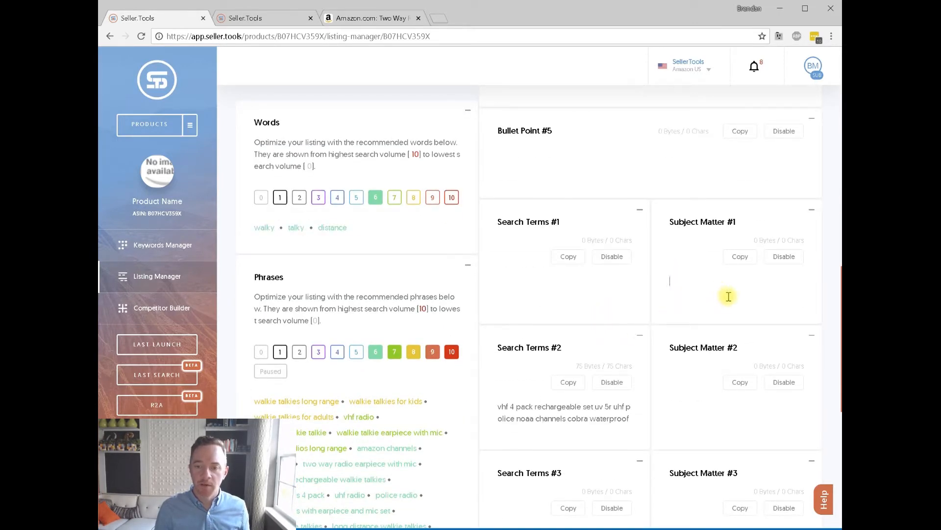
text(walky walky talky walky talky for kids walky talkies for adults walky talky long range talky distance)
key(ctrl+a)
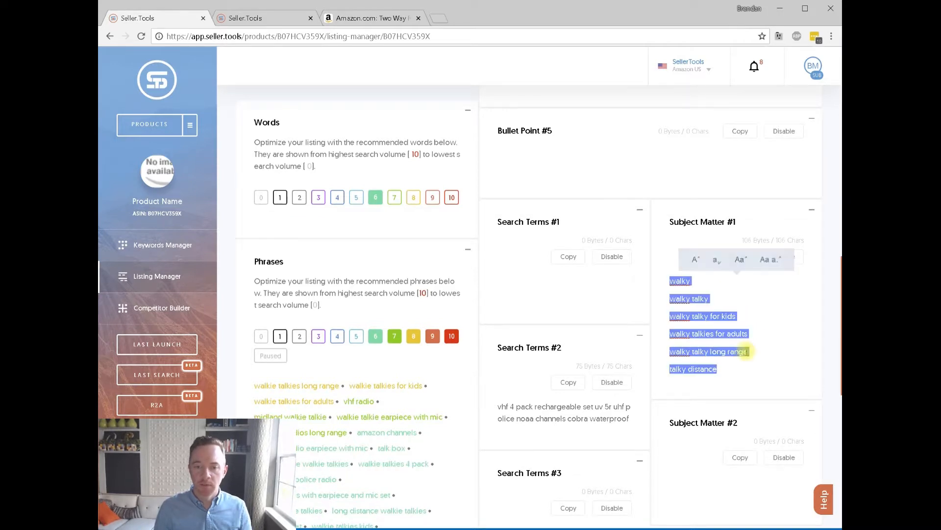
scroll(539, 255, up, 10)
drag(361, 232, 257, 230)
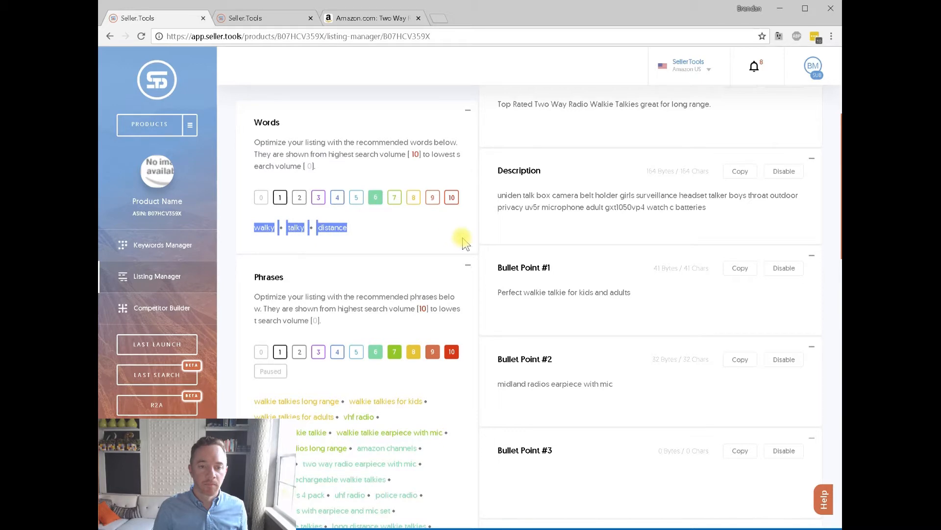
scroll(553, 244, down, 10)
click(717, 297)
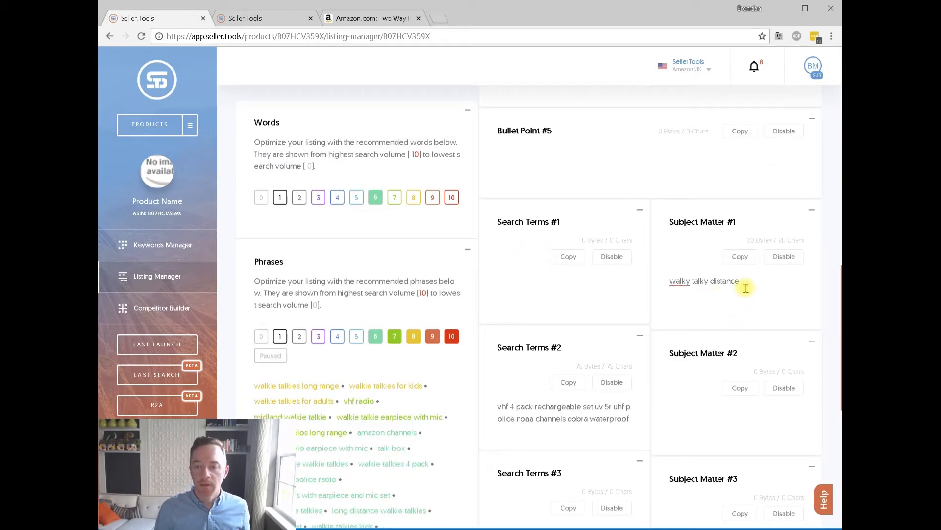
scroll(725, 269, up, 10)
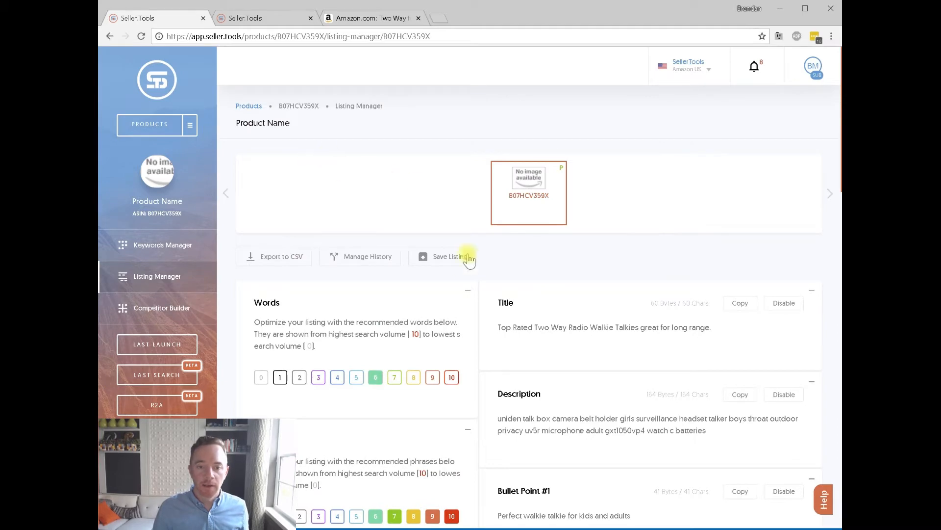
Save the listing for the parent product as version 'v2'.
click(431, 257)
click(537, 323)
text(v2)
click(532, 349)
scroll(664, 258, down, 10)
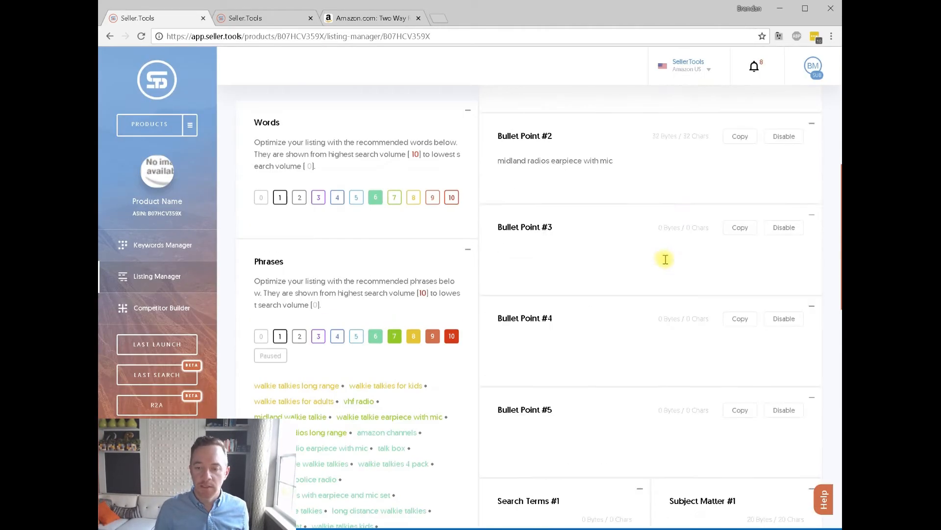
drag(739, 226, 670, 225)
key(ctrl+c)
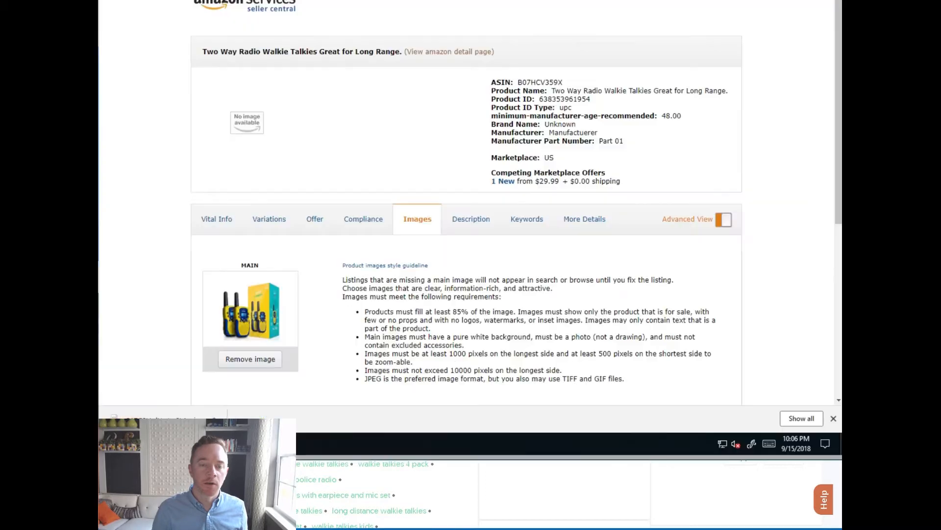
Paste 'walky talky distance' into Seller Central's Subject Matter field and save the keyword changes.
scroll(490, 215, down, 1)
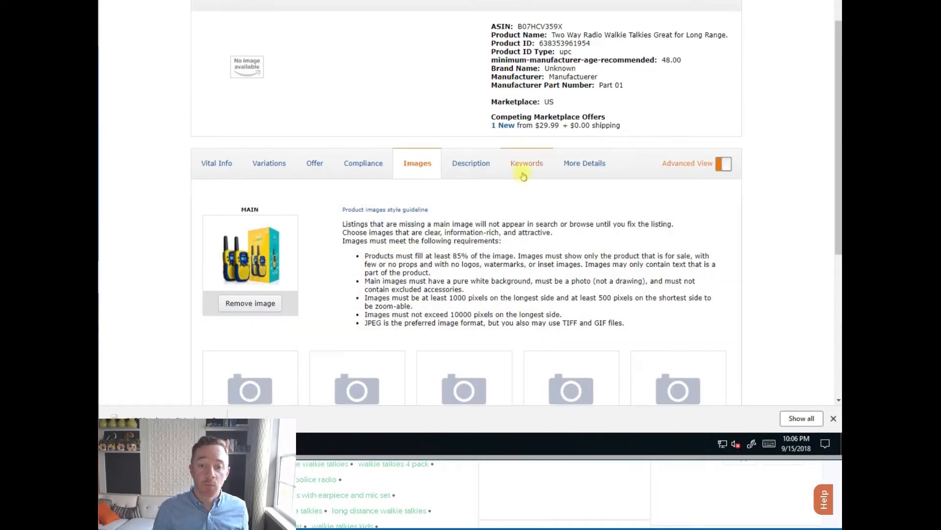
click(524, 166)
scroll(434, 236, down, 2)
click(417, 211)
key(ctrl+v)
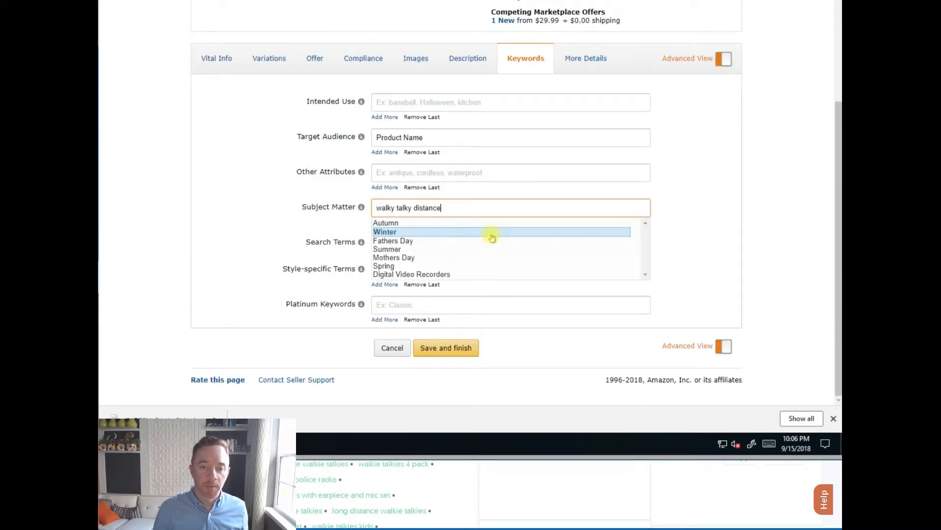
click(446, 348)
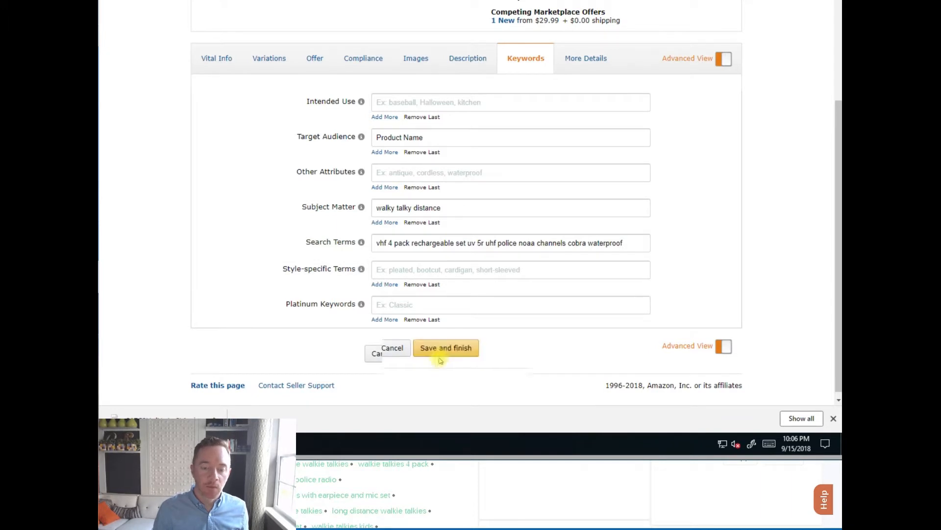
click(445, 359)
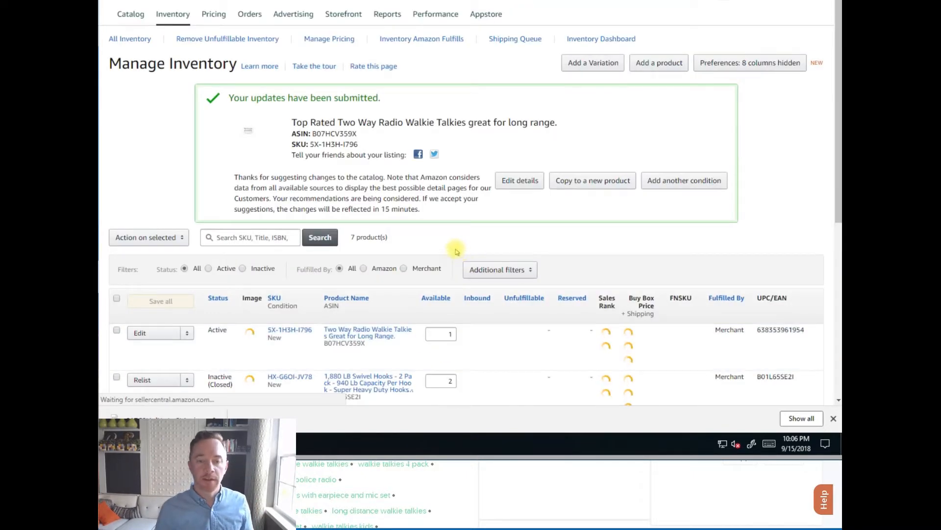
Reopen the listing's keyword details, check 'rechargeable' in Search Terms, and return to Seller.Tools.
click(519, 185)
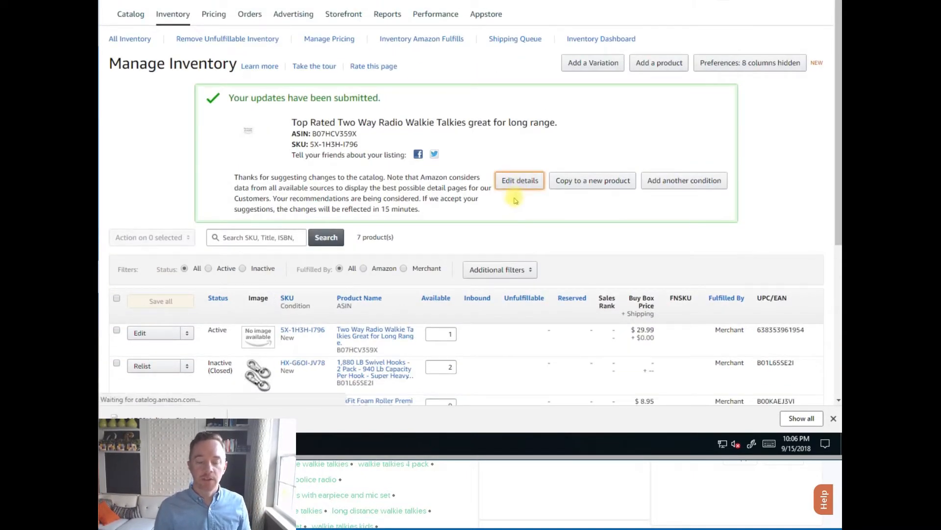
click(515, 219)
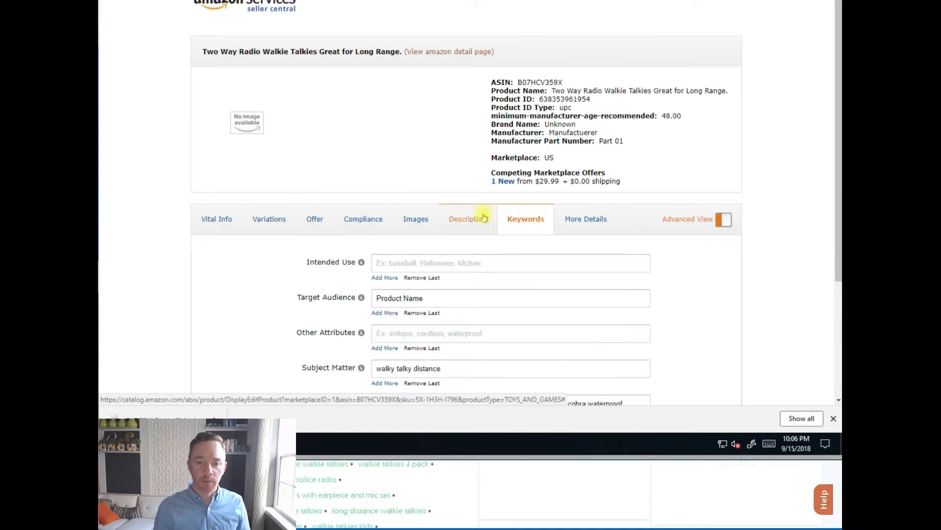
scroll(401, 292, down, 2)
double_click(430, 293)
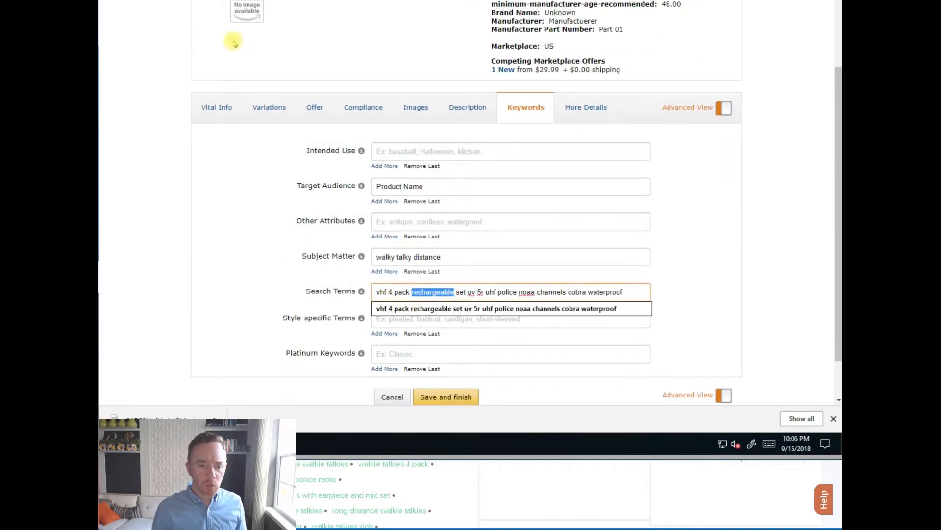
click(694, 480)
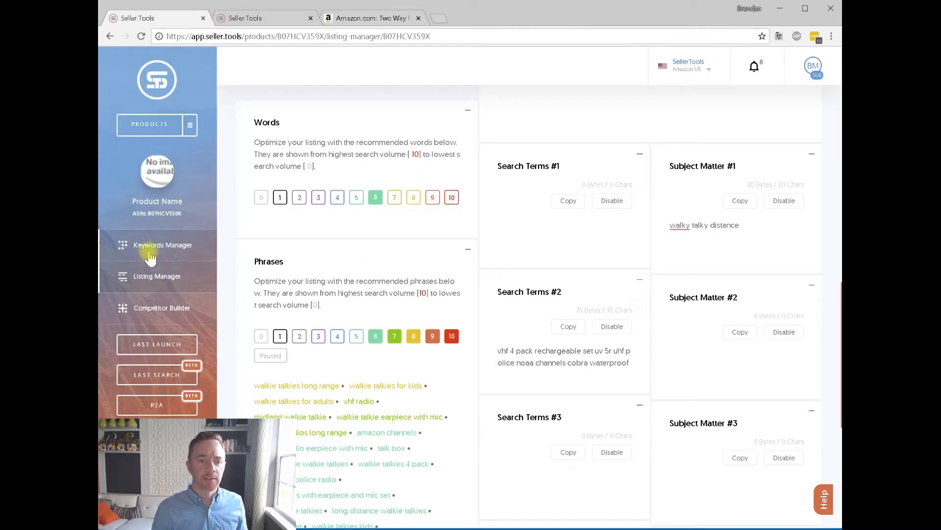
In Keywords Manager, show all index statuses and search for 'rechargeable'.
click(191, 245)
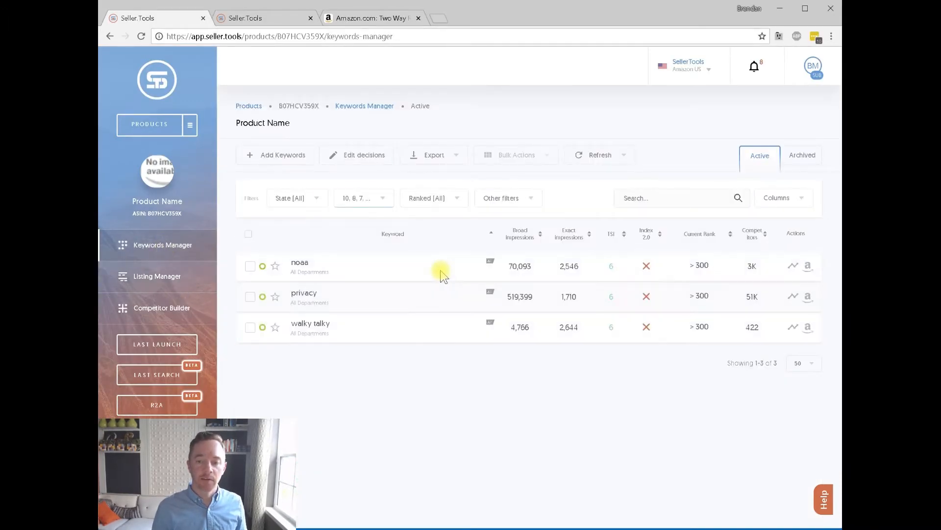
click(506, 199)
mouse_move(557, 252)
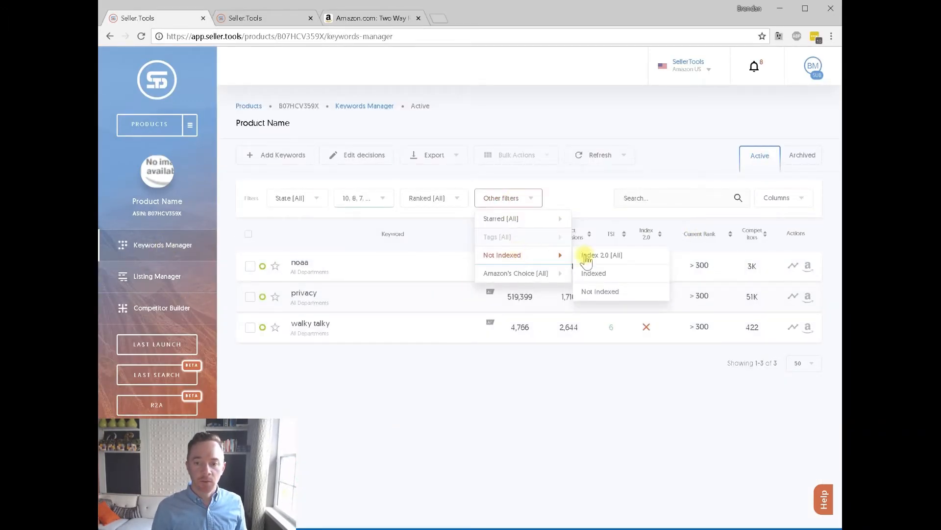
click(603, 254)
click(695, 196)
text(rechargeable)
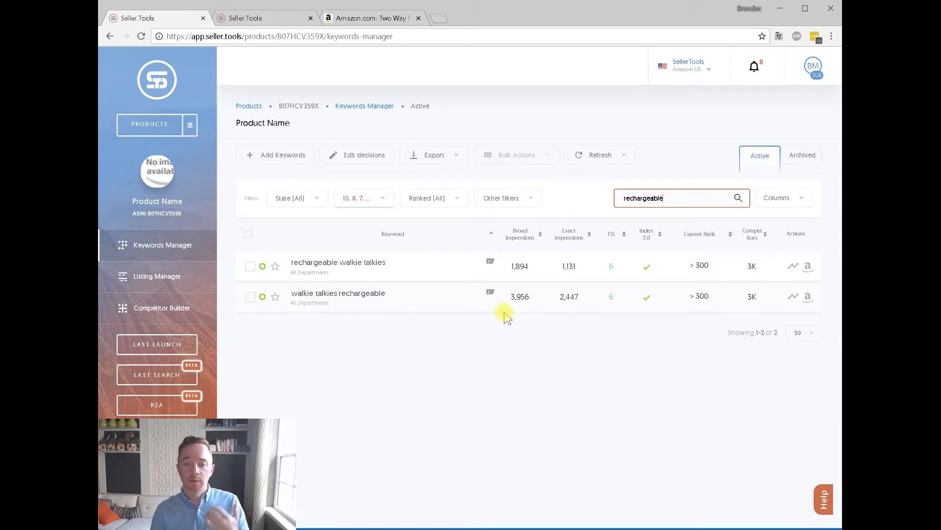
Back in Listing Manager, leave only the level 5 recommended words showing.
click(174, 271)
scroll(485, 267, down, 3)
scroll(471, 267, up, 1)
click(451, 265)
click(432, 265)
click(412, 267)
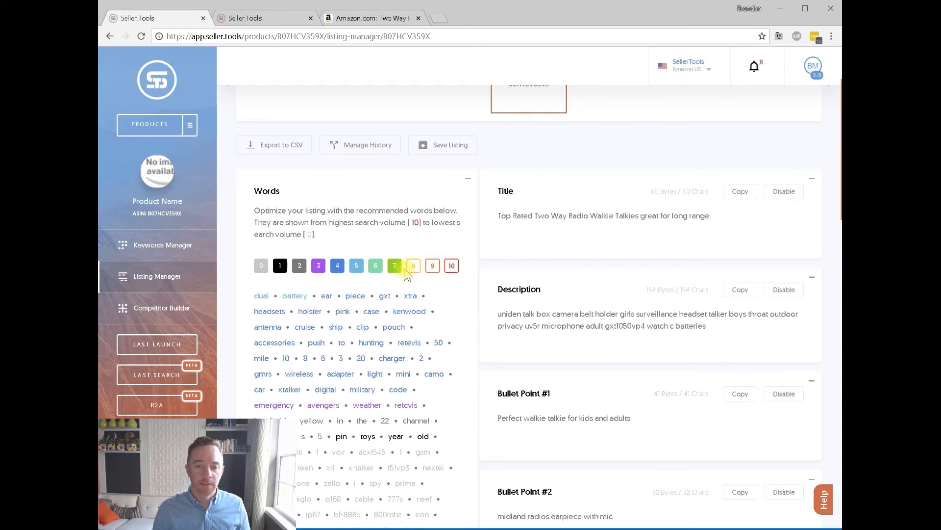
click(378, 266)
click(359, 269)
click(338, 268)
click(351, 270)
click(318, 265)
click(300, 265)
click(280, 265)
click(261, 265)
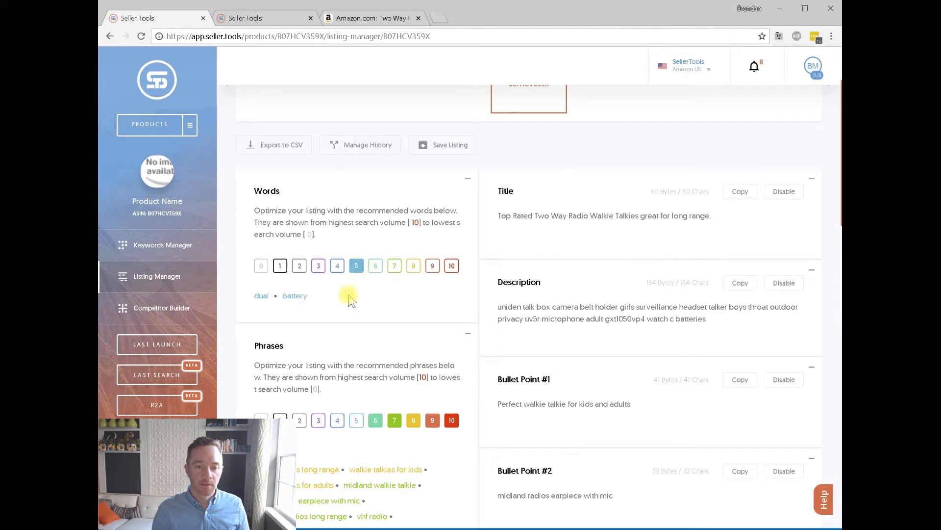
Paste the level 5 words at the end of Bullet Point #1, then undo the messy paste.
drag(253, 296, 410, 291)
scroll(583, 253, down, 2)
scroll(626, 325, up, 2)
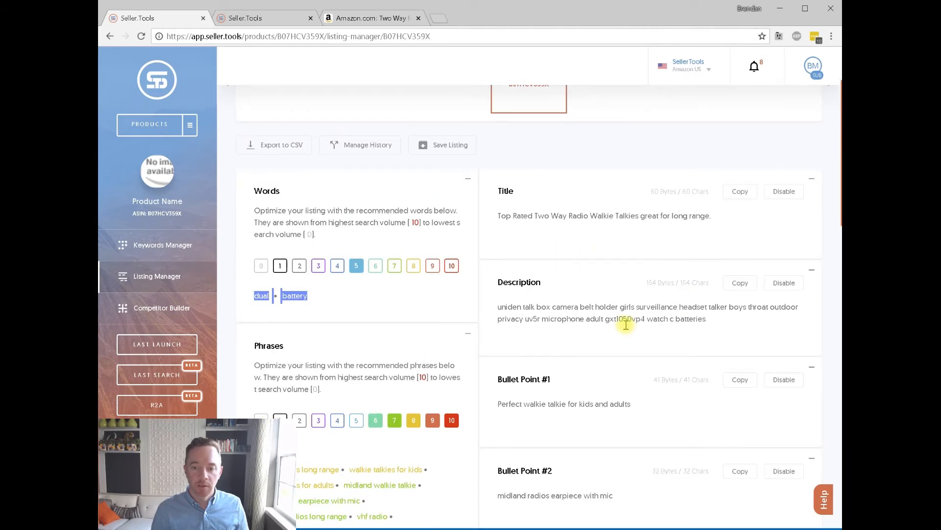
scroll(731, 222, down, 2)
click(668, 299)
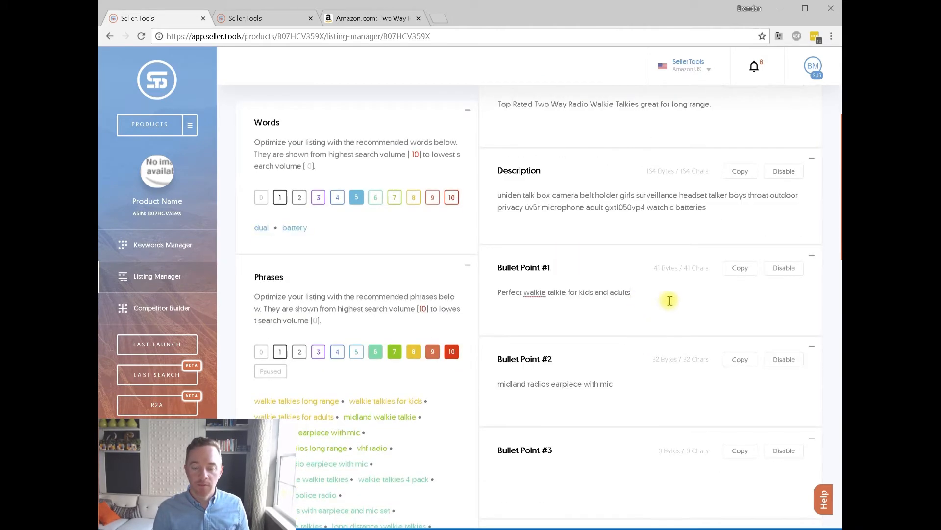
text(dual dual battery box 2 way dual band radios with earpiece two way radio dual band dual band 2 way radio walkie talkies battery)
key(ctrl+z)
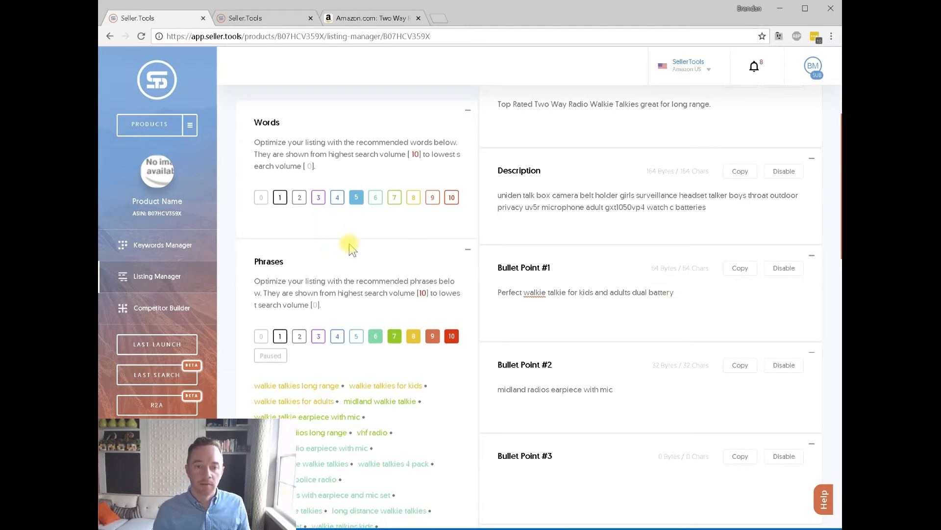
Append the level 4 recommended words after 'battery' in Bullet Point #1.
click(337, 197)
drag(290, 322, 247, 253)
click(699, 306)
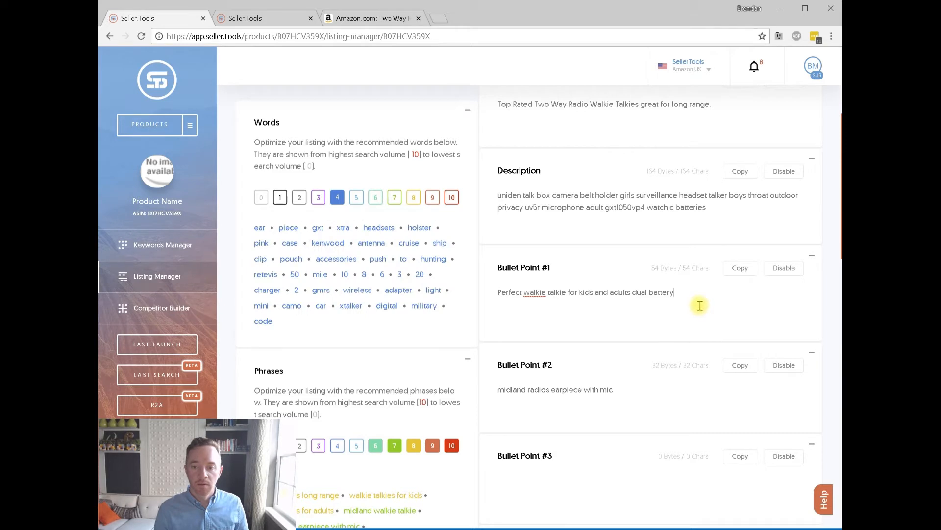
text(ear piece gxt xtra headsets holster pink case kenwood antenna cruise ship clip pouch accessories push to hunting retevis 50 mile 10 8 6 3 20 charger 2 gmrs wireless adapter light mini camo car xtalker digital military code)
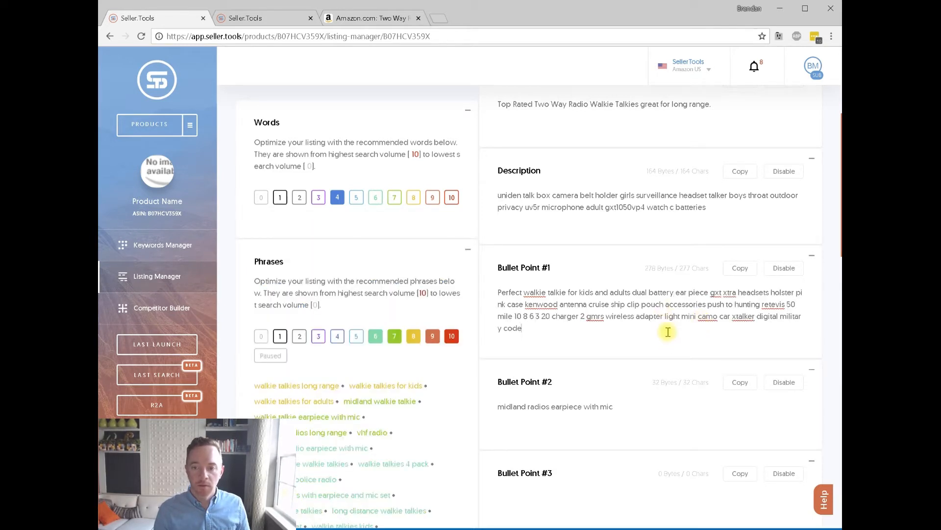
Append the level 3 and level 2 recommended words to the end of Bullet Point #2.
click(318, 197)
drag(304, 248, 240, 231)
key(ctrl+c)
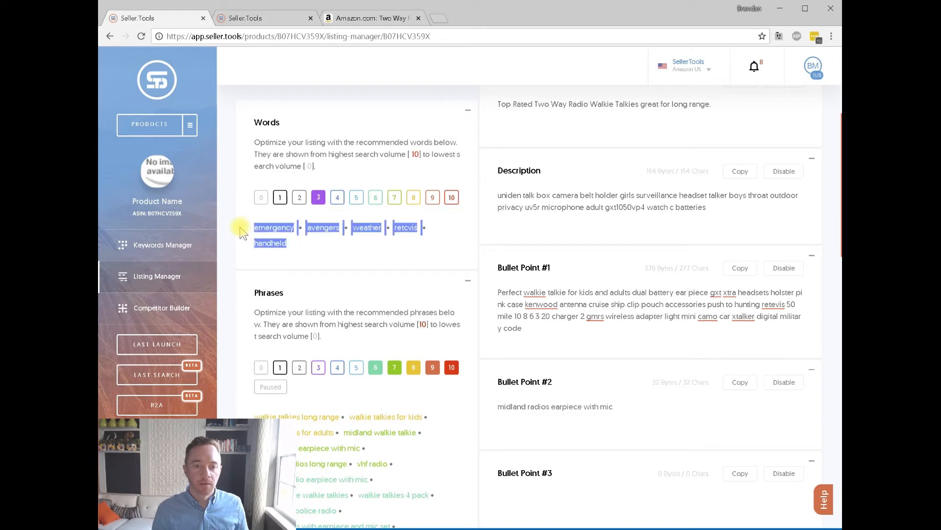
click(657, 409)
key(ctrl+v)
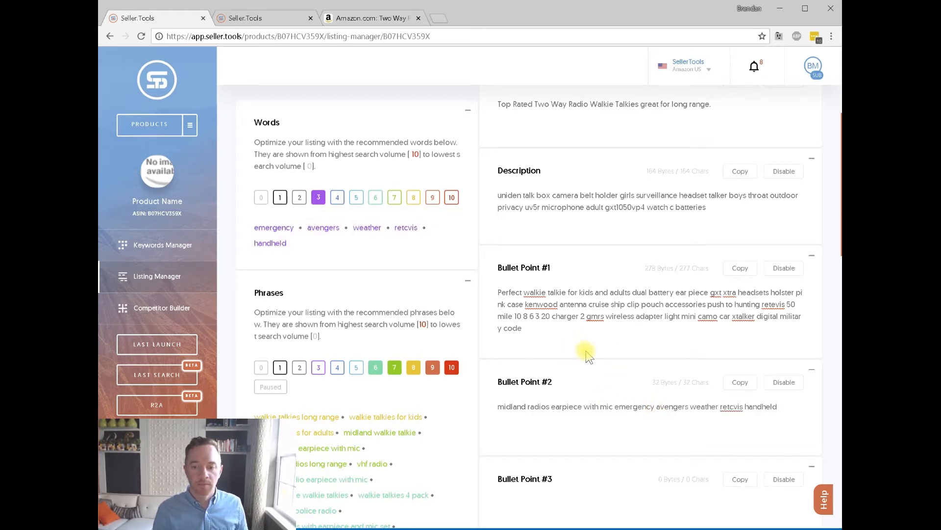
click(299, 197)
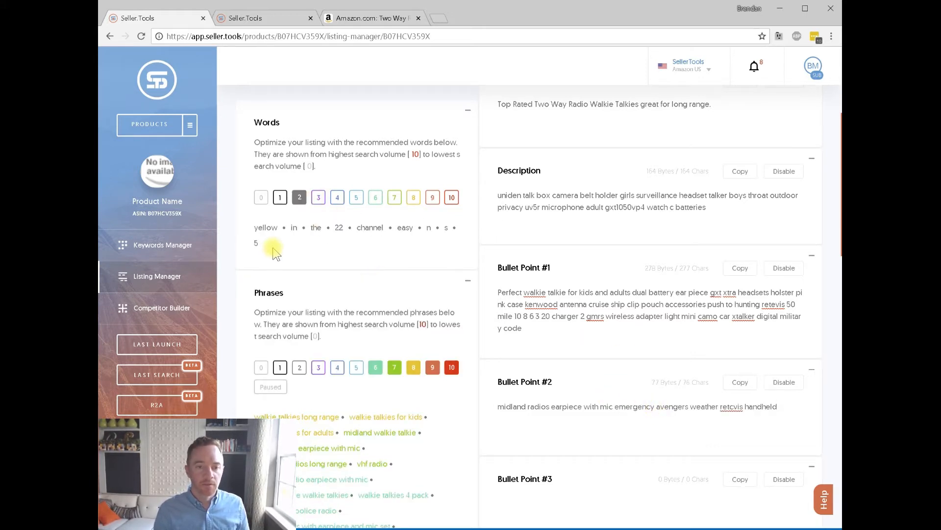
drag(272, 248, 248, 232)
key(ctrl+c)
click(619, 443)
scroll(634, 437, down, 3)
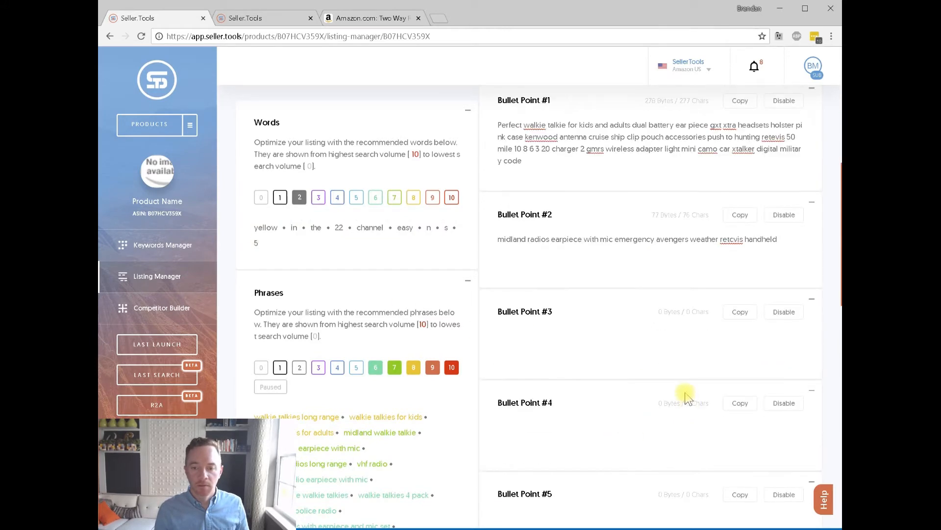
scroll(686, 395, up, 1)
click(617, 400)
key(ctrl+v)
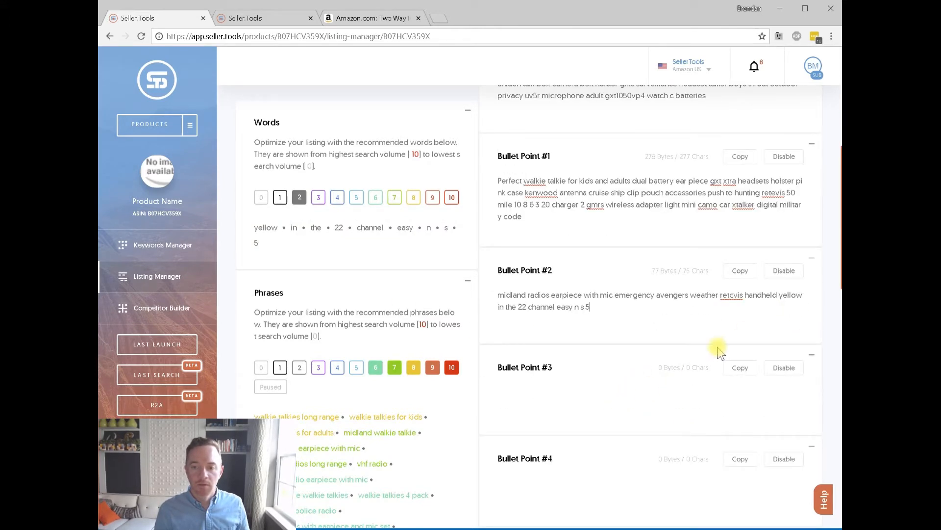
Copy the level 1 recommended words and append them to Bullet Point #2.
scroll(539, 393, up, 3)
click(285, 212)
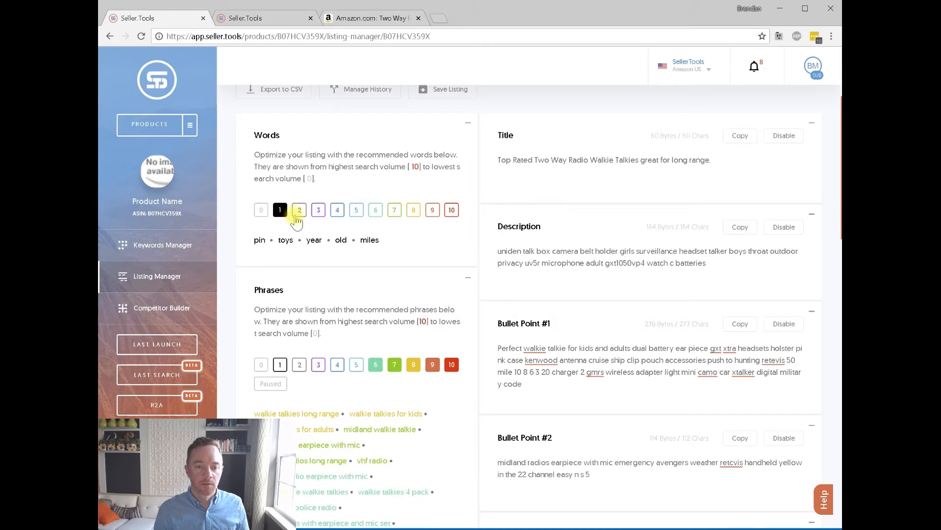
drag(395, 248, 249, 235)
key(ctrl+c)
scroll(540, 324, down, 3)
click(599, 313)
key(ctrl+v)
scroll(510, 287, up, 5)
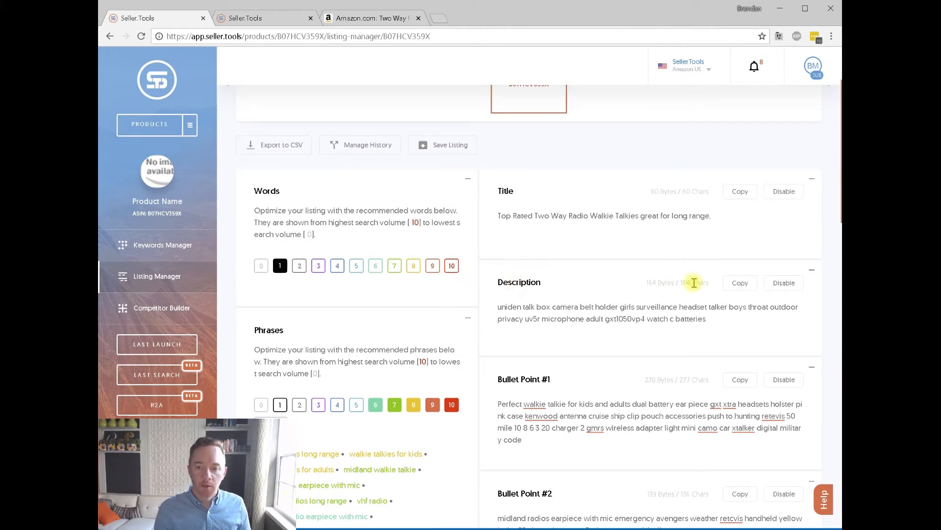
scroll(670, 281, up, 1)
Replace the Amazon product name with the Seller.Tools listing title.
scroll(672, 284, down, 1)
click(713, 239)
key(ctrl+a)
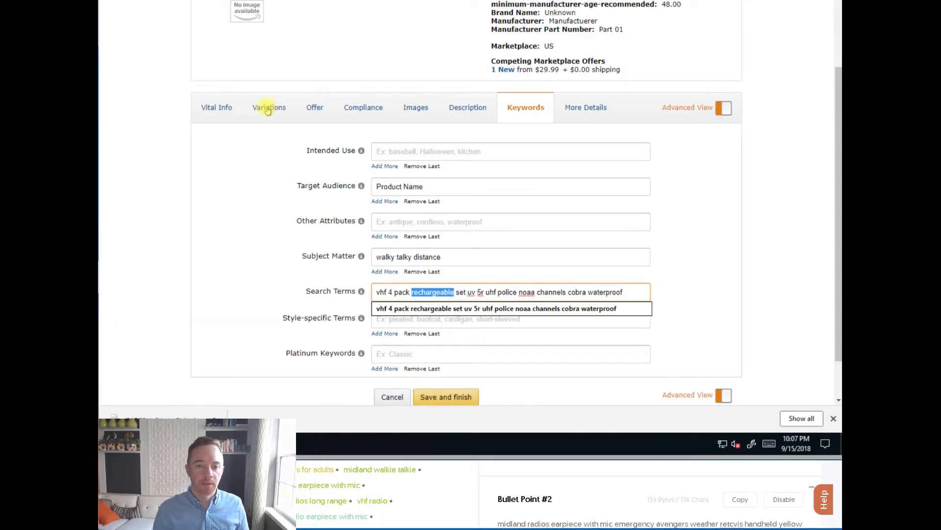
click(270, 106)
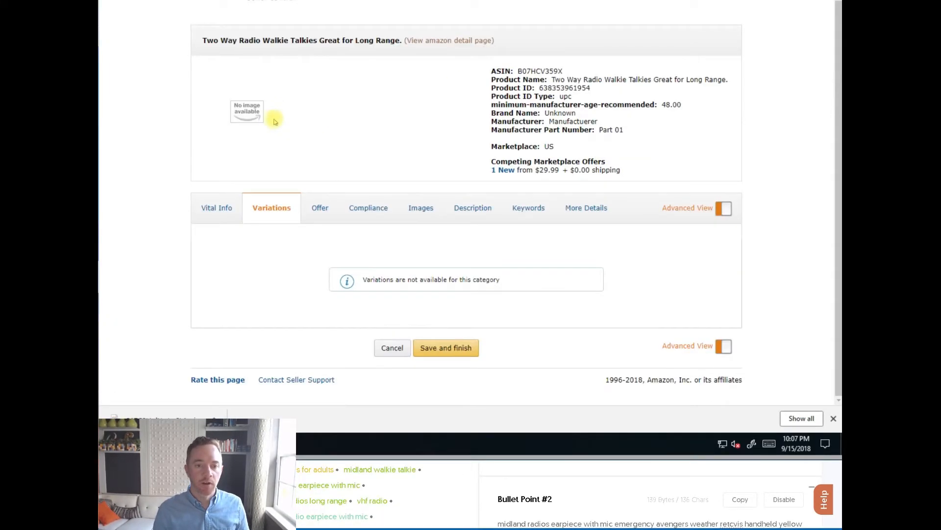
click(206, 208)
triple_click(485, 250)
key(ctrl+v)
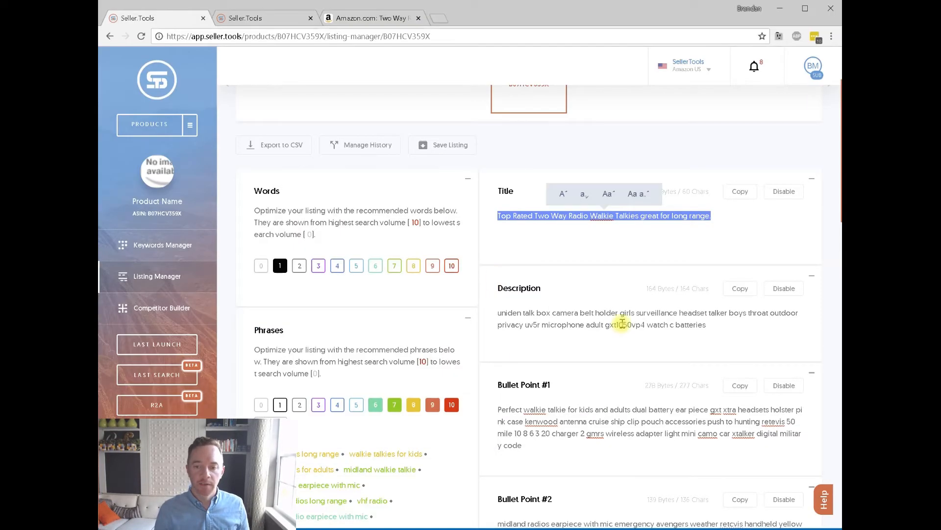
Paste the Seller.Tools description into the Amazon Product Description field.
click(681, 333)
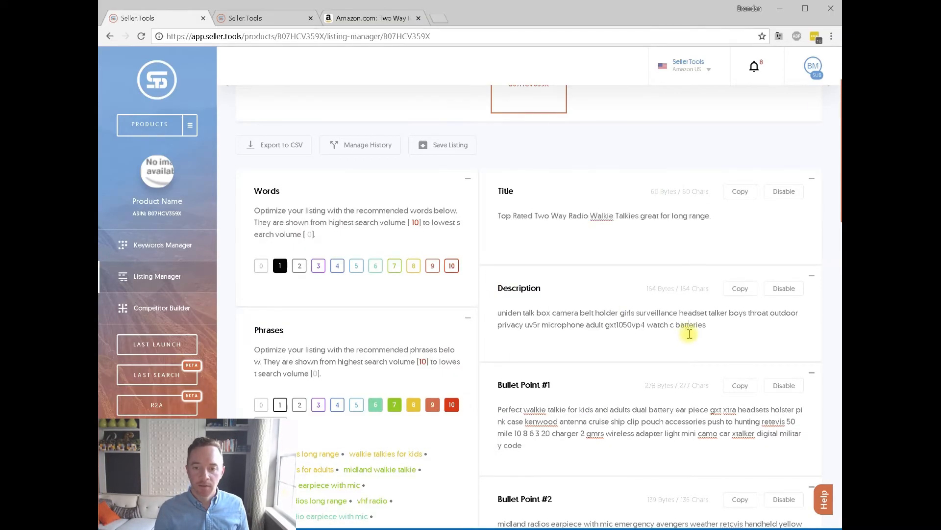
key(ctrl+a)
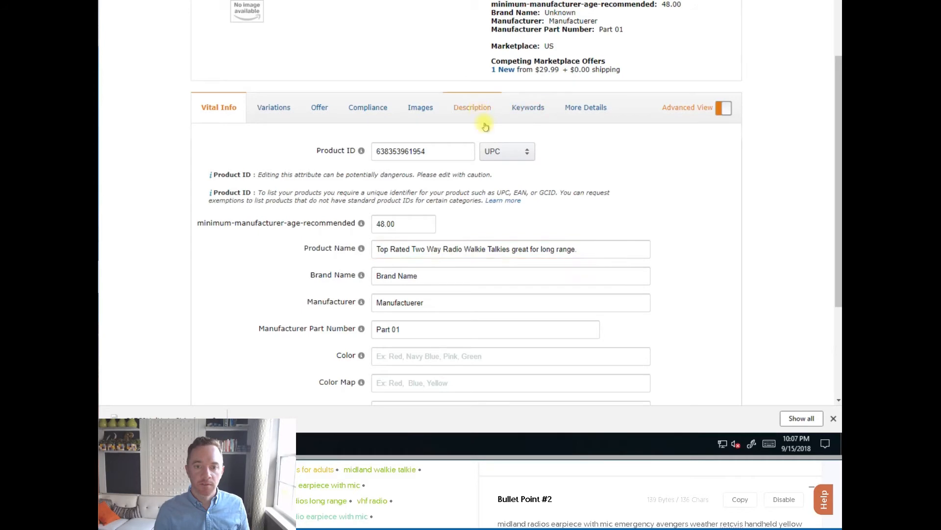
click(470, 107)
click(464, 175)
key(ctrl+v)
key(ctrl+a)
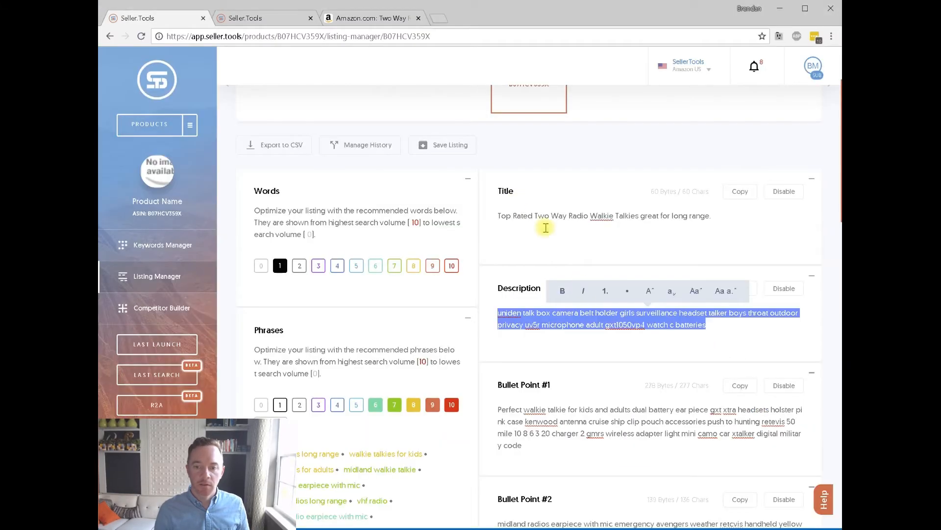
scroll(604, 290, down, 3)
Paste Bullet Point #1 over the first key product feature.
click(605, 289)
key(ctrl+a)
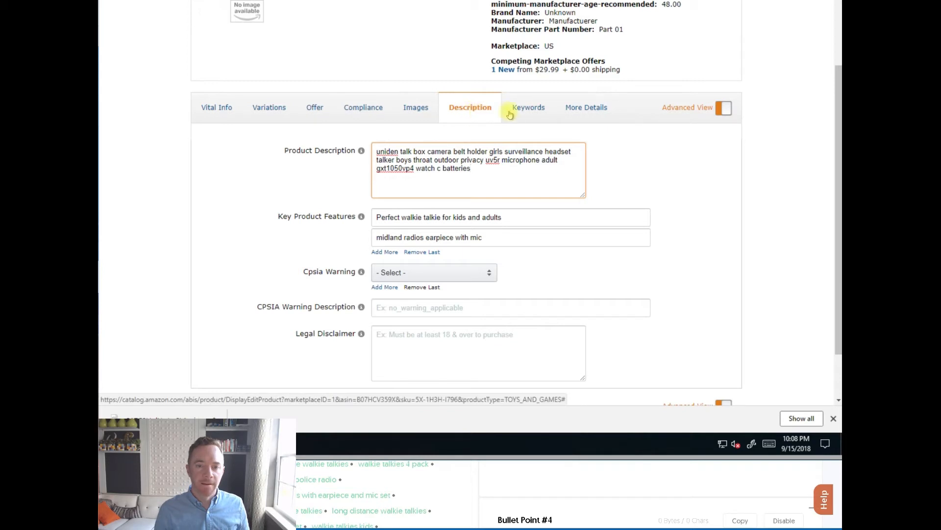
click(526, 108)
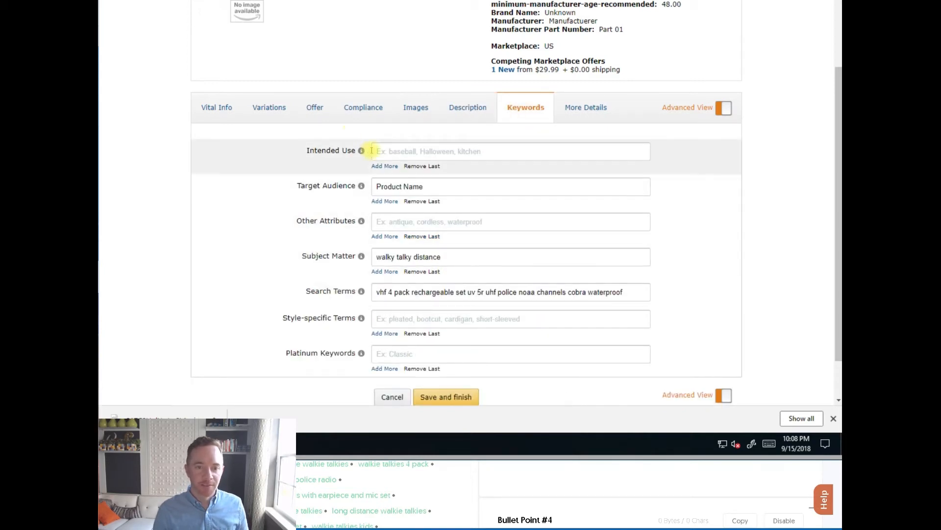
click(469, 108)
click(491, 216)
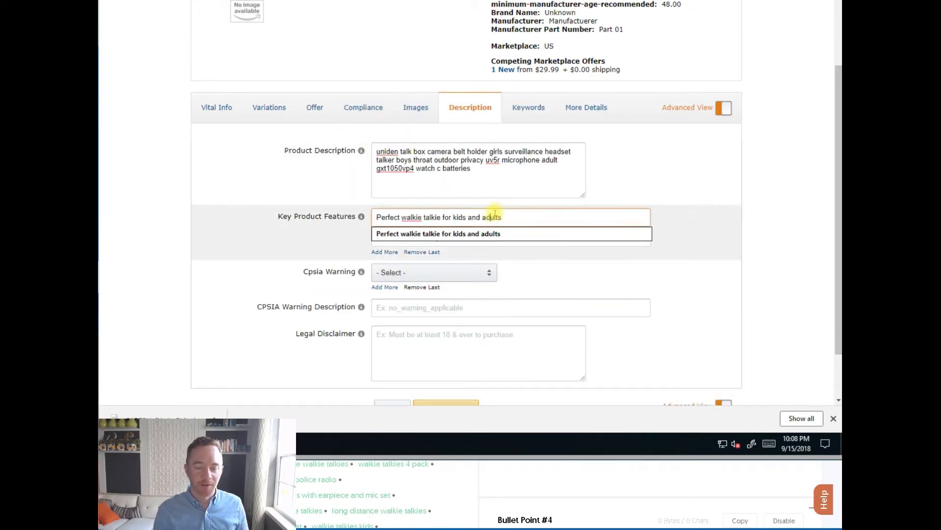
key(ctrl+a)
key(ctrl+v)
Paste Bullet Point #2 into the second key product feature.
click(656, 192)
key(alt+Tab)
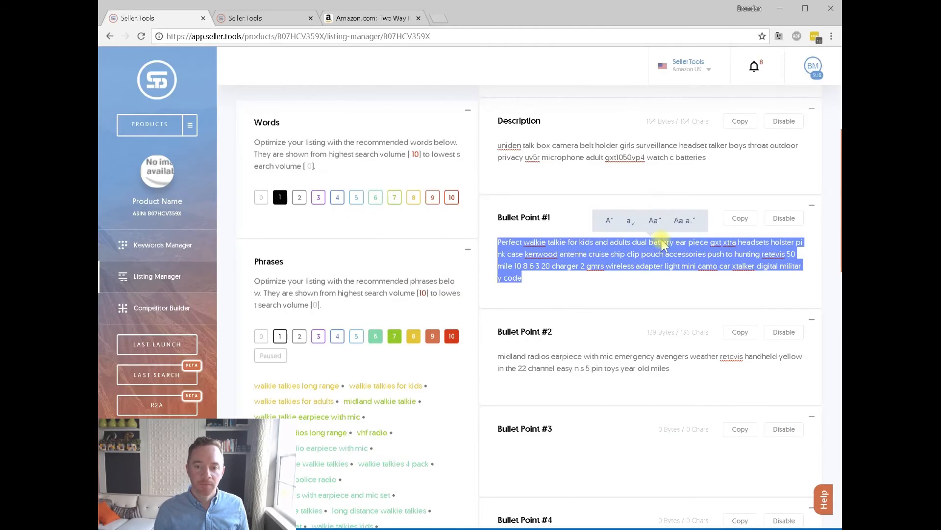
click(599, 353)
key(ctrl+a)
key(alt+Tab)
click(485, 237)
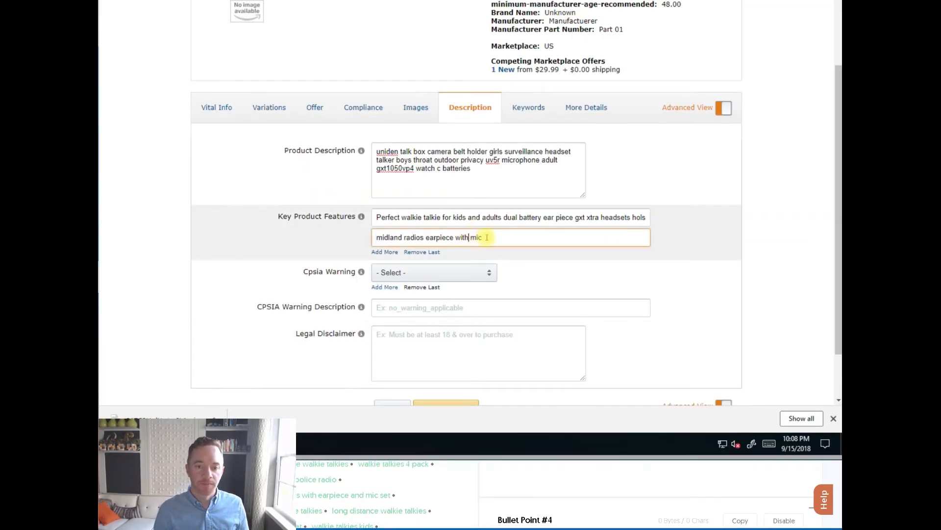
key(ctrl+a)
key(alt+Tab)
Copy Subject Matter #1 and Search Terms #2 into the Amazon Keywords fields.
scroll(616, 330, down, 10)
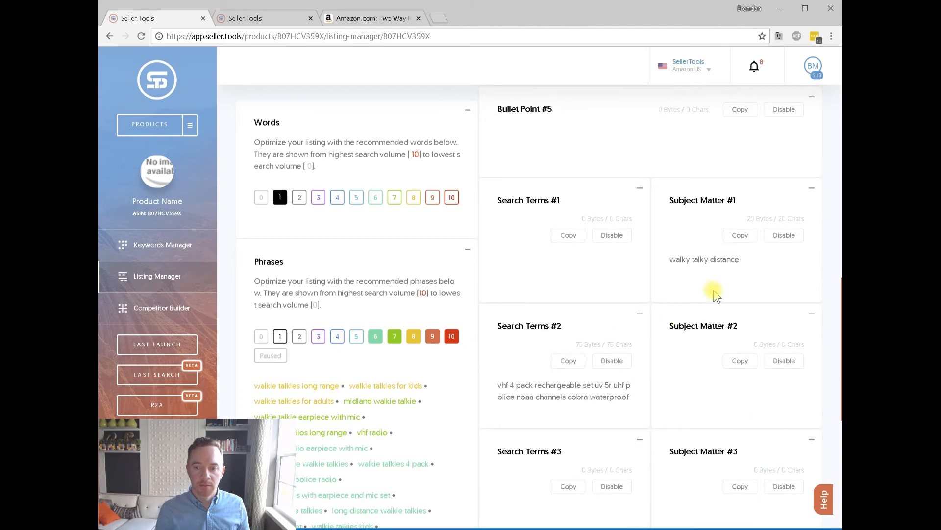
click(708, 271)
key(ctrl+a)
key(alt+Tab)
key(alt+Tab)
click(566, 397)
key(ctrl+a)
key(alt+Tab)
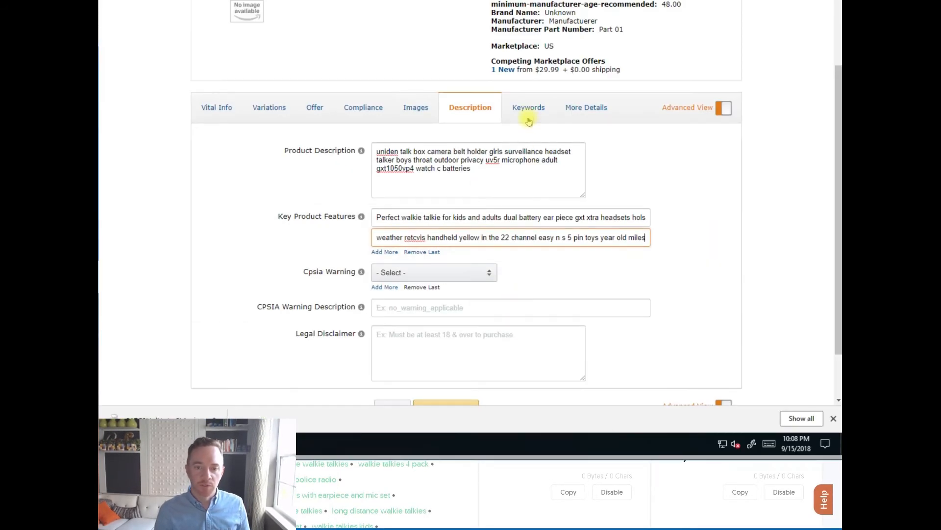
click(525, 108)
key(alt+Tab)
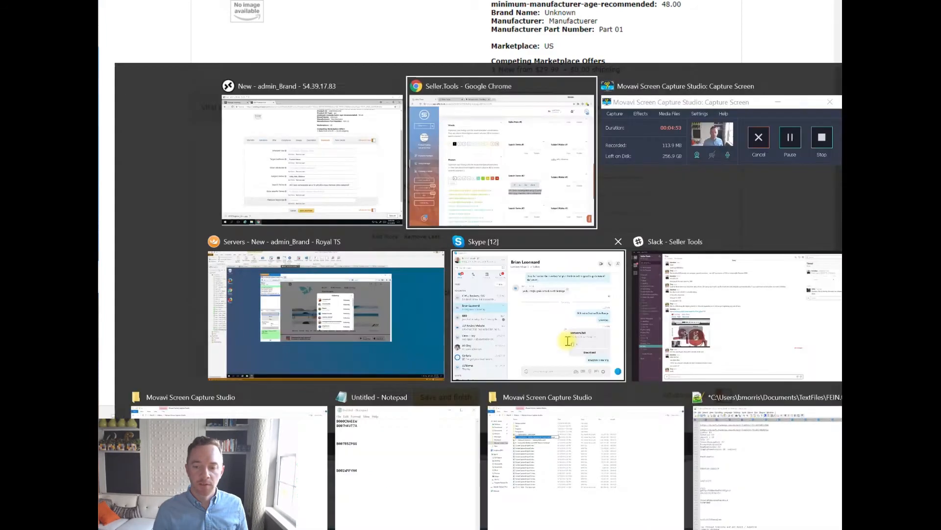
scroll(564, 326, down, 3)
scroll(567, 324, up, 15)
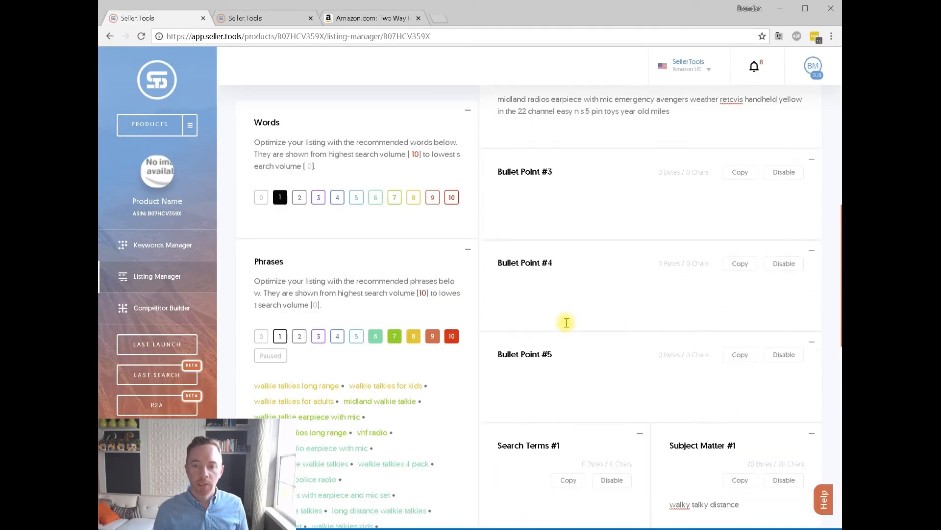
scroll(569, 323, up, 5)
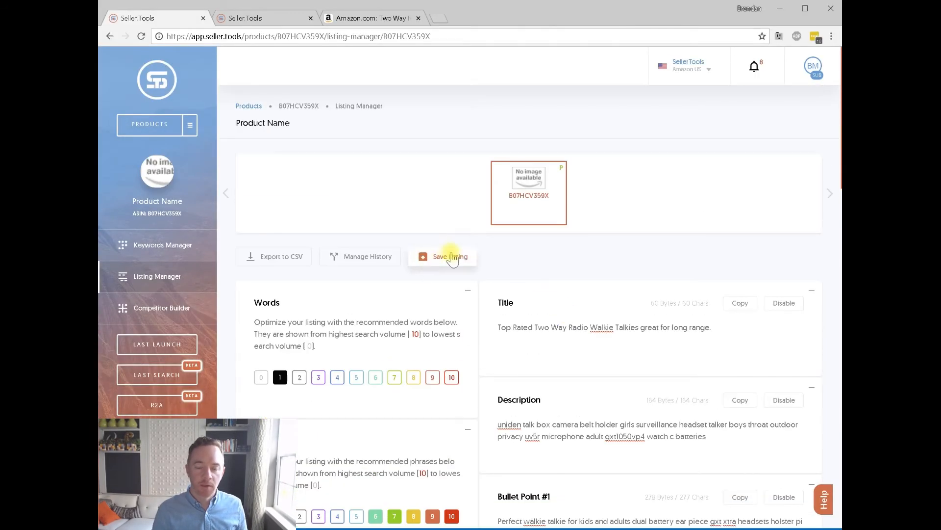
Save the optimized Seller.Tools listing as a new version named '4'.
click(448, 258)
click(538, 324)
text(4)
click(533, 358)
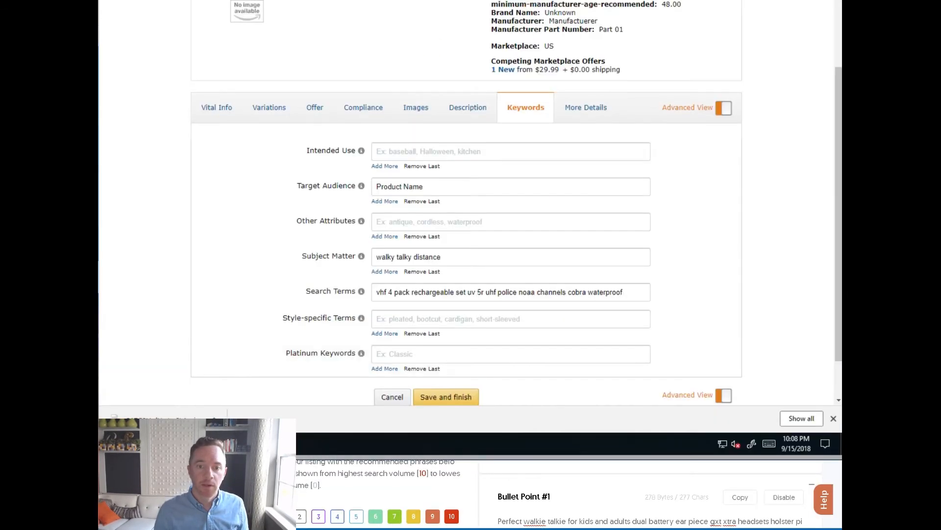
Submit the edited walkie-talkie listing in Seller Central and reopen its details.
click(464, 394)
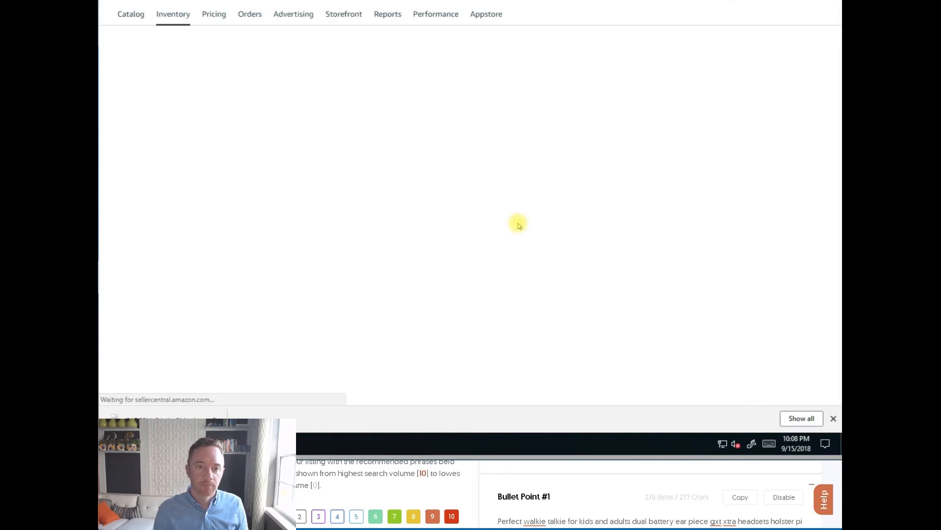
click(520, 183)
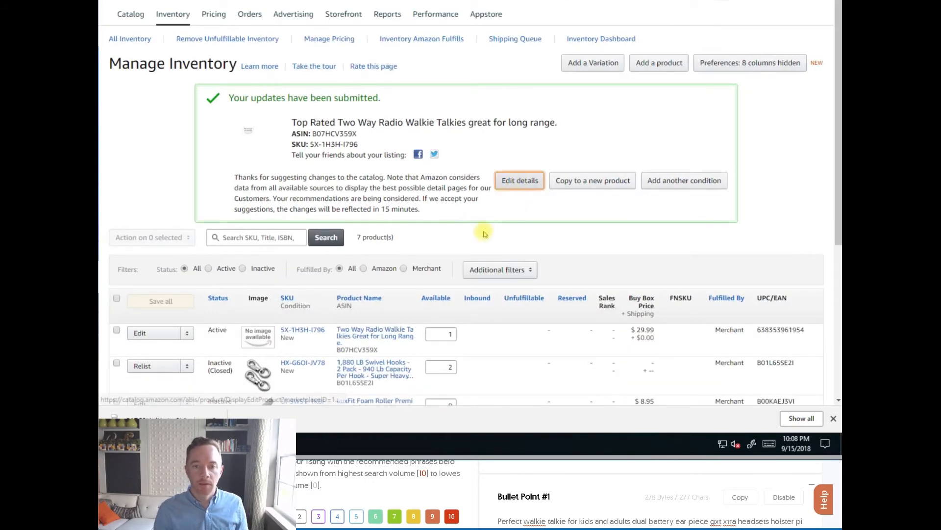
click(643, 485)
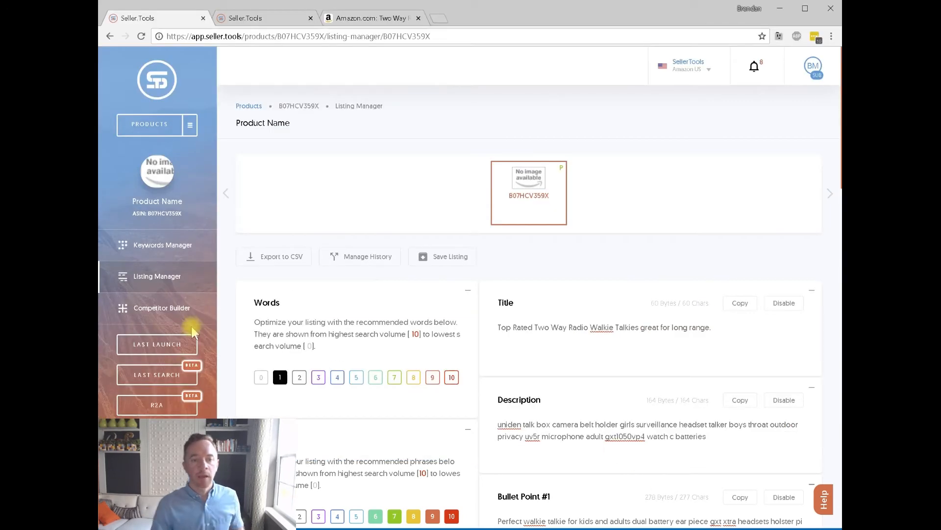
Open the Keywords Manager and review the Refresh options: Index, Relevancy and Check Rank.
click(152, 244)
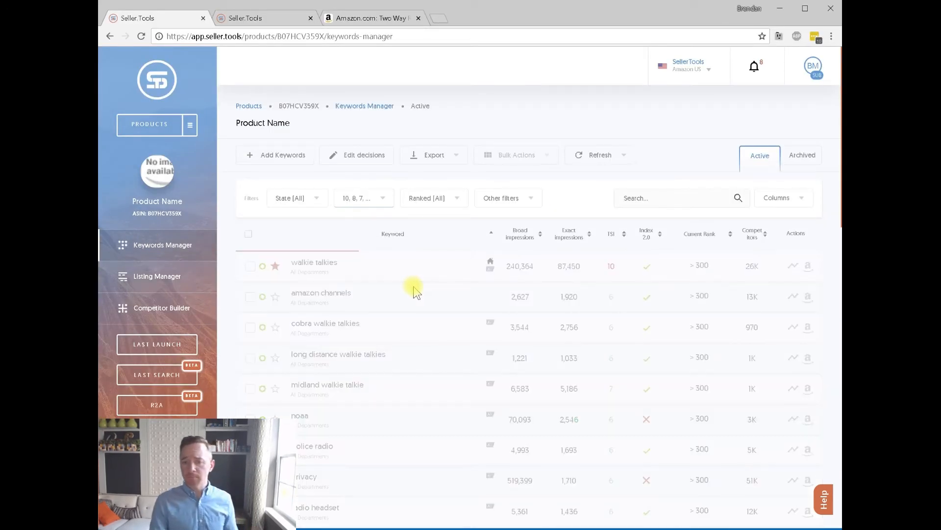
click(625, 156)
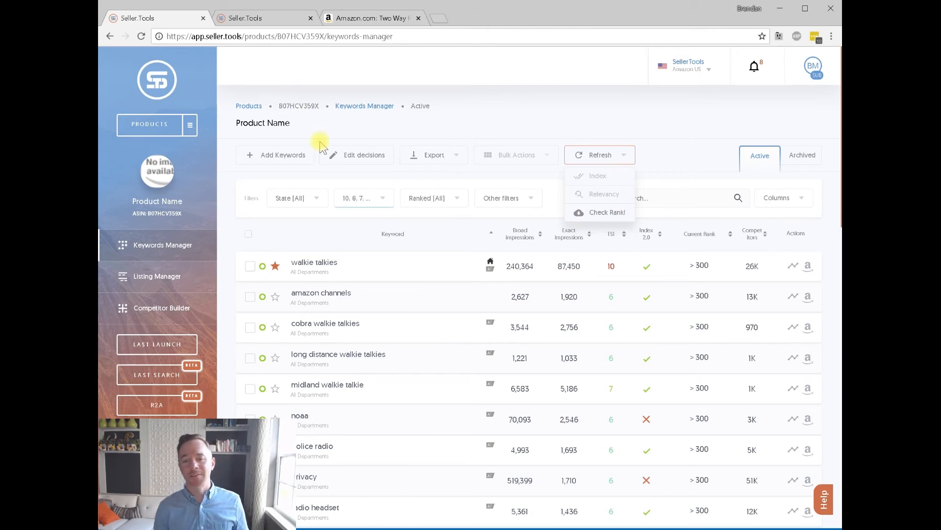
click(691, 145)
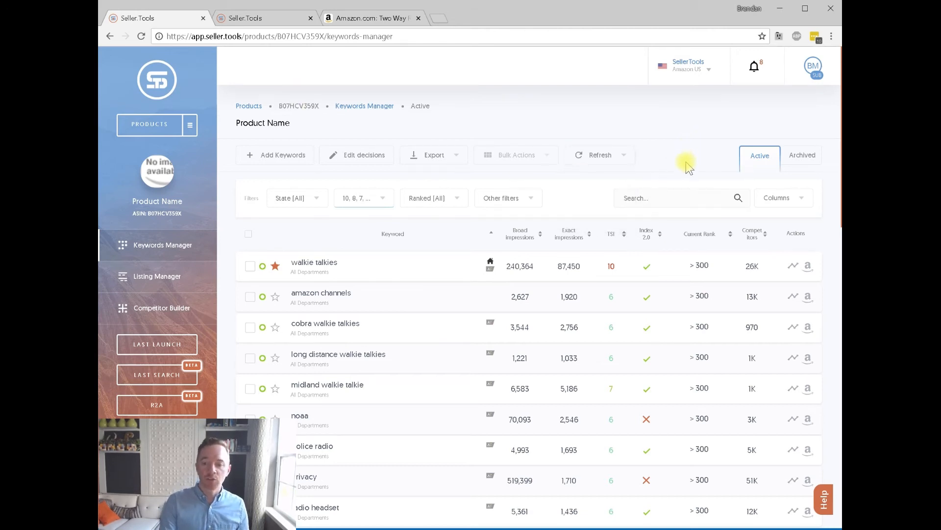
click(630, 162)
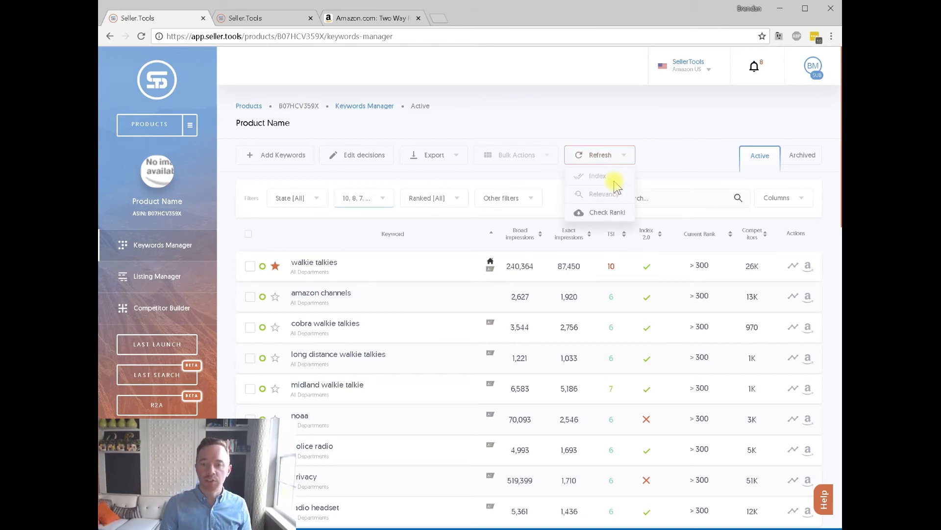
click(660, 175)
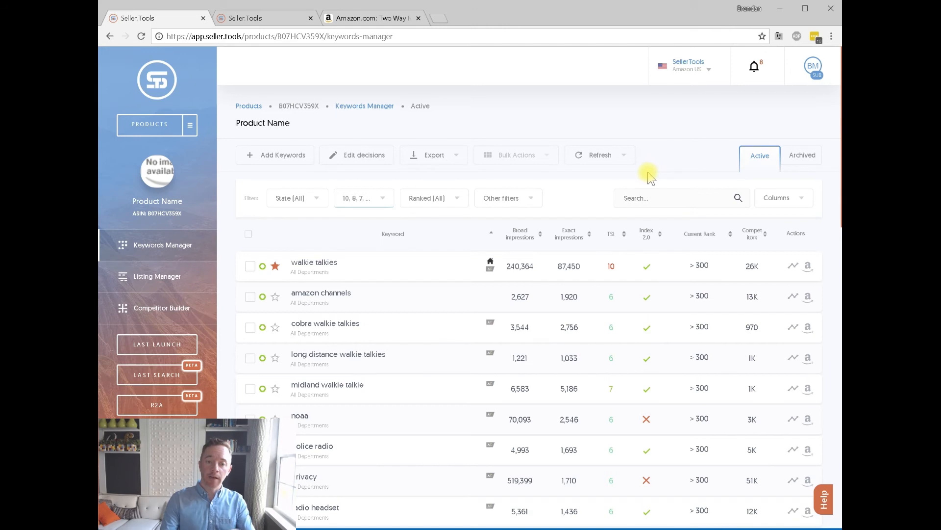
Add TSI levels 4, 3 and 2 to the keyword table filter.
click(387, 197)
scroll(384, 296, down, 2)
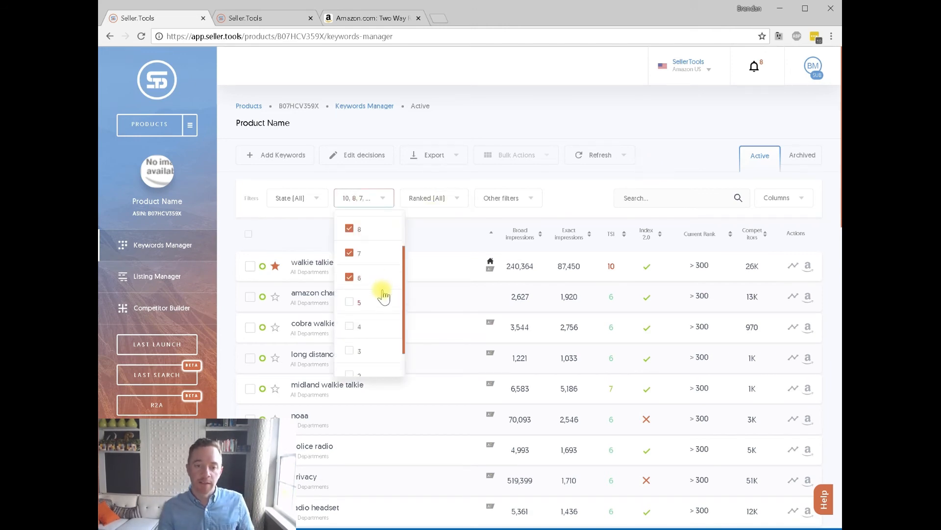
click(350, 327)
click(353, 350)
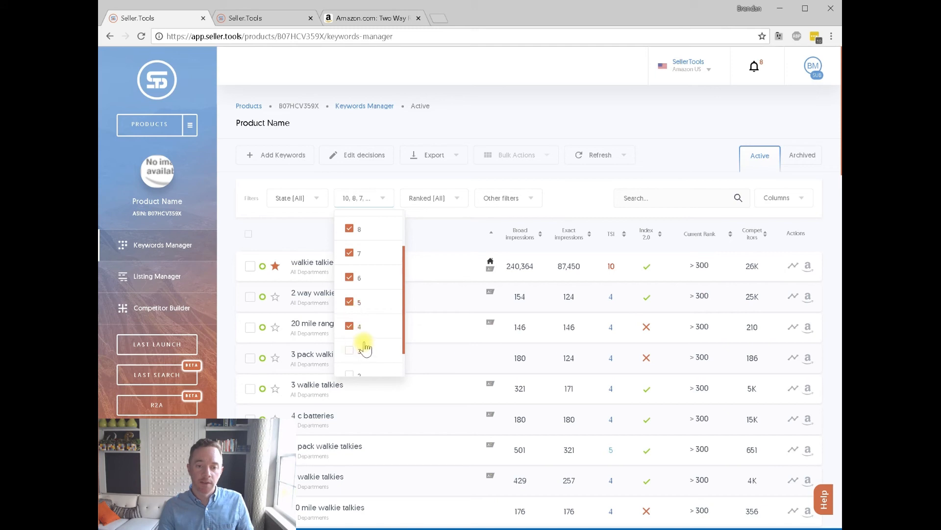
scroll(364, 343, down, 1)
click(357, 344)
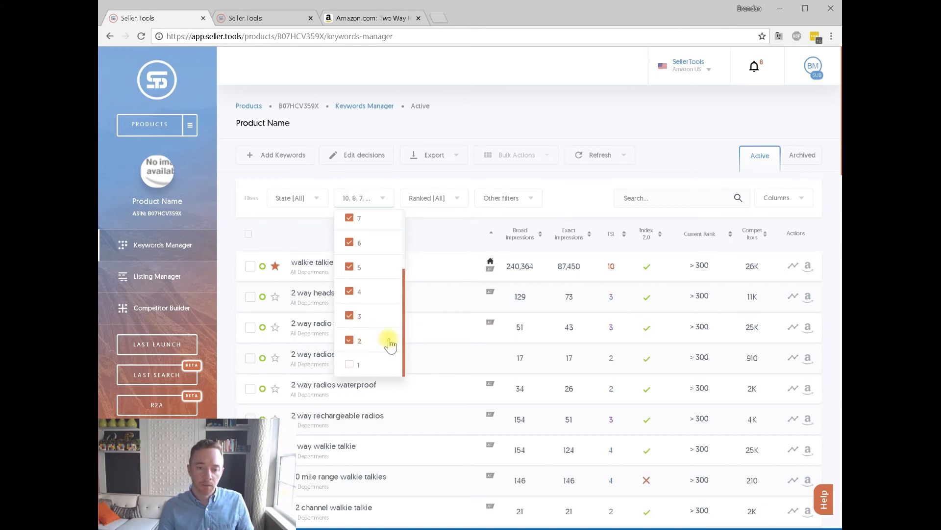
scroll(377, 355, down, 1)
click(446, 210)
scroll(446, 223, up, 1)
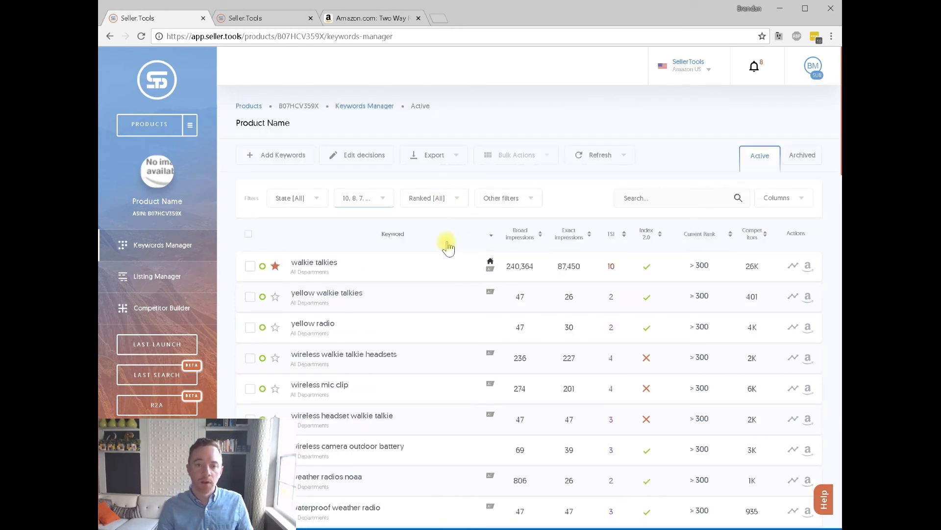
Filter by Index 2.0 to Not Indexed and scroll through the 42 results.
click(517, 196)
mouse_move(537, 254)
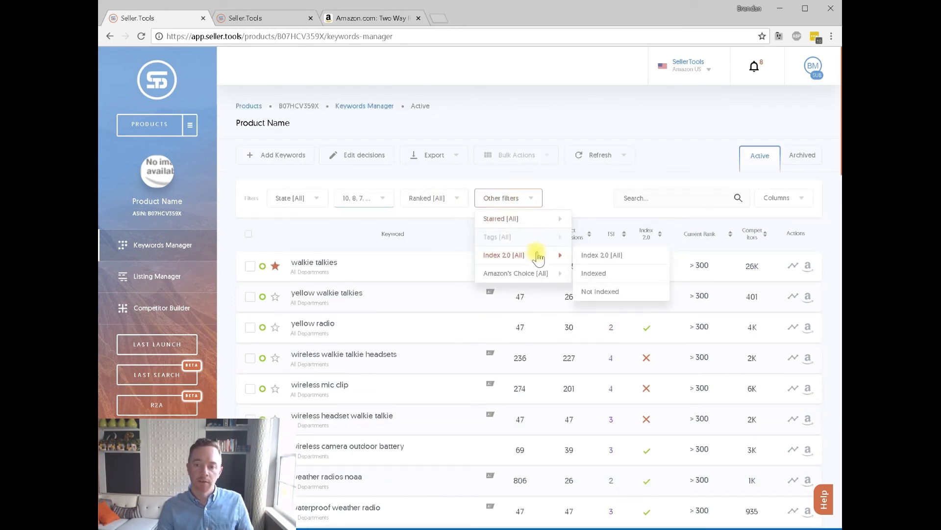
scroll(645, 208, down, 6)
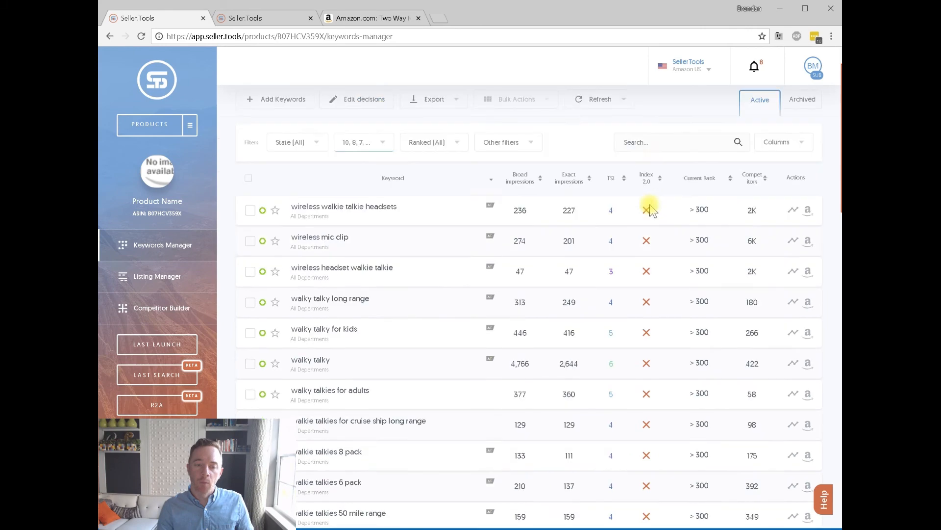
scroll(646, 208, up, 4)
scroll(646, 214, down, 15)
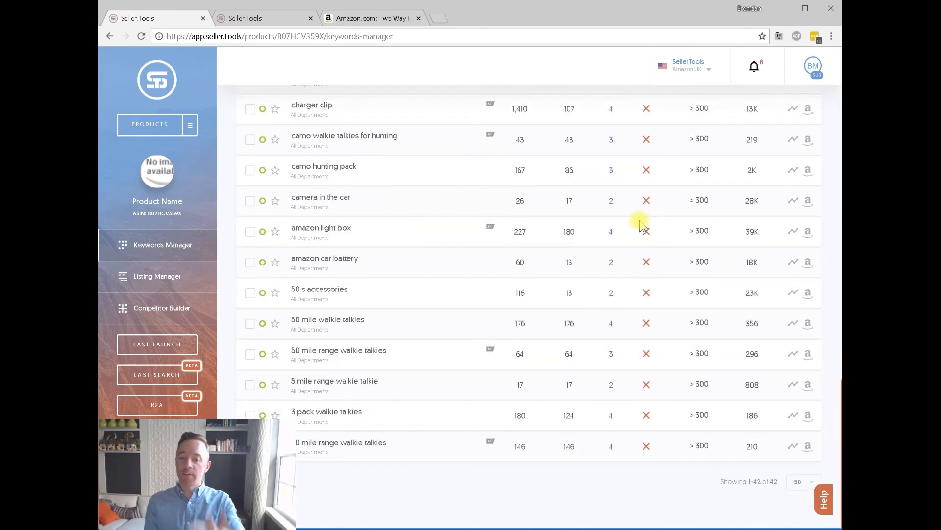
scroll(637, 246, up, 15)
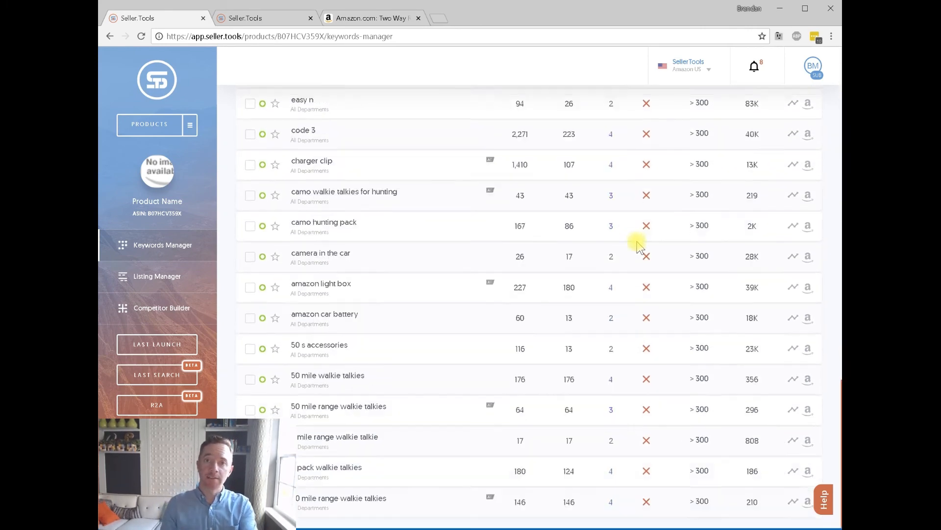